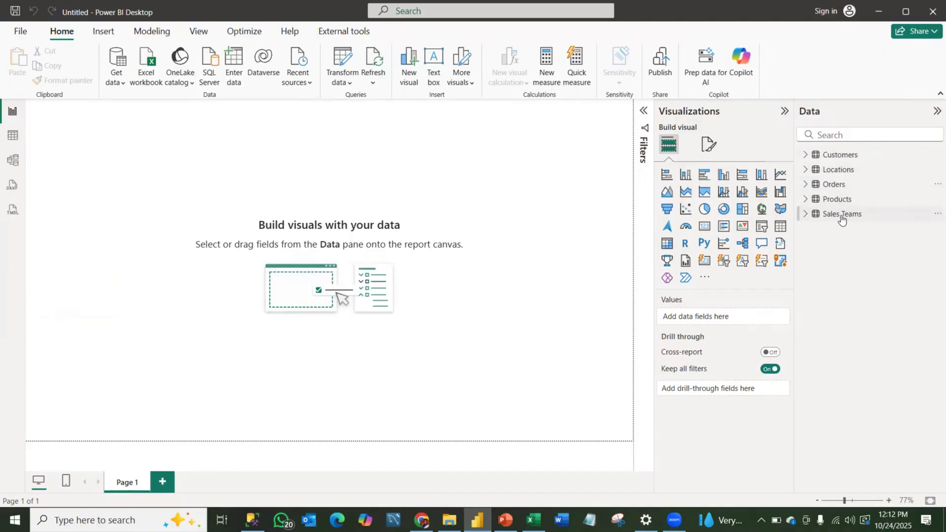
Review the fields in the Orders table, including its order and ship date columns
mouse_move(845, 220)
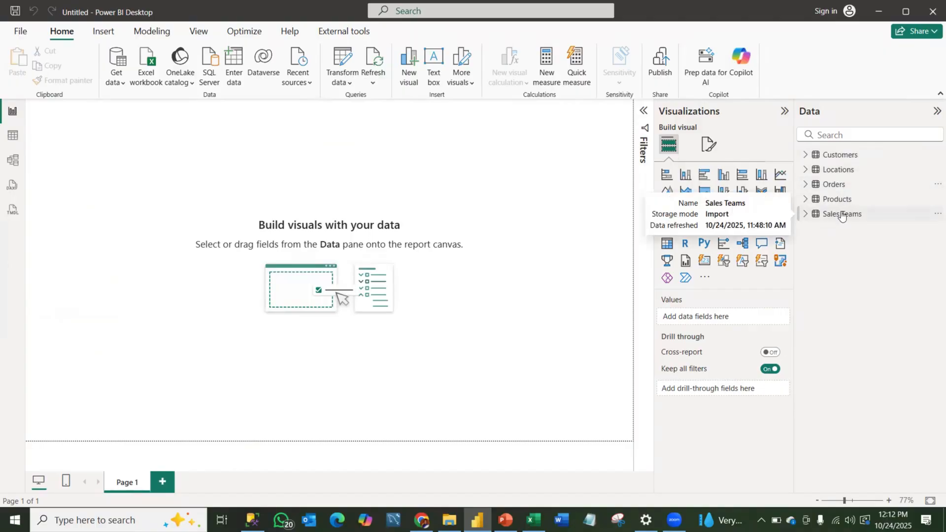
left_click(807, 186)
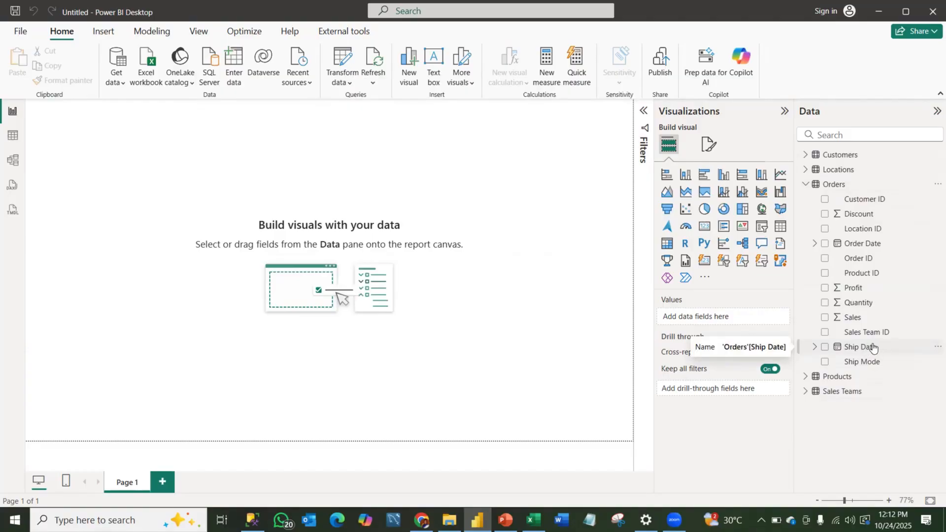
left_click(806, 185)
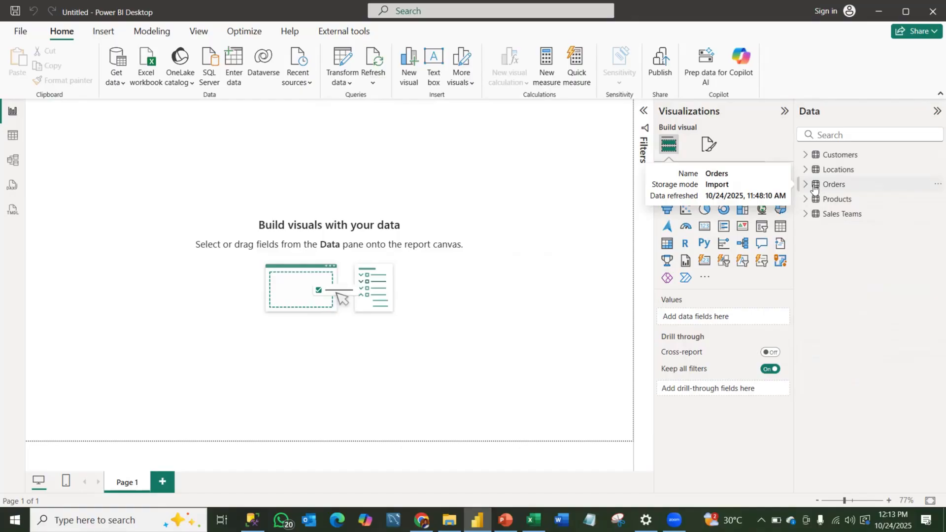
left_click(803, 186)
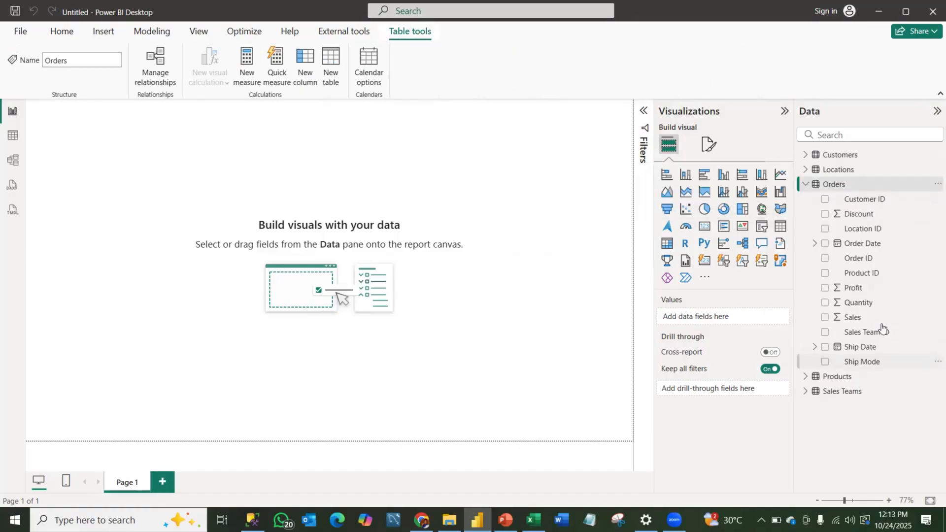
left_click(808, 187)
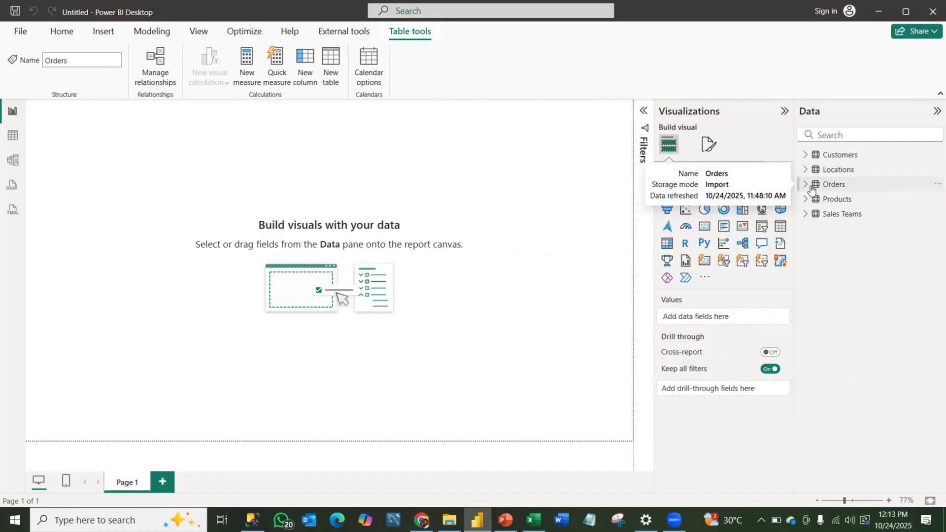
Start a new calculated table and replace its default name with Date in the formula
left_click(151, 34)
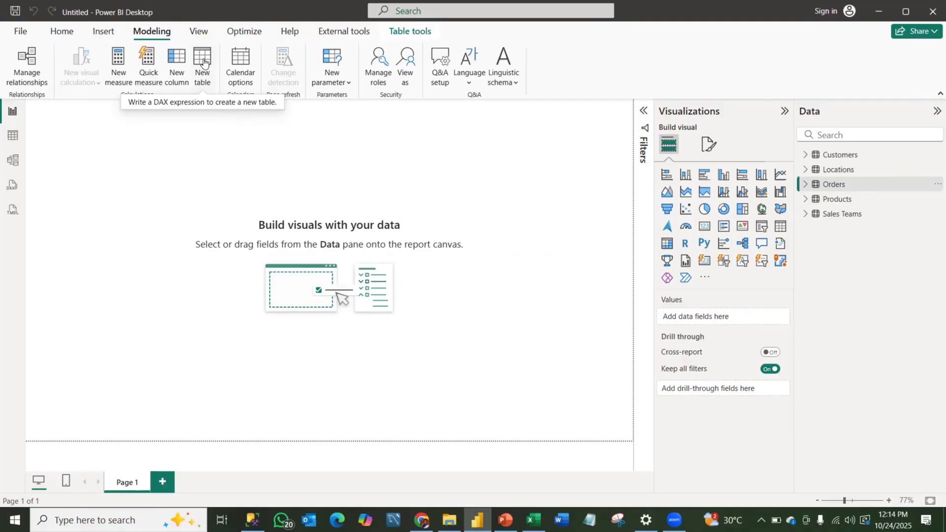
left_click(204, 60)
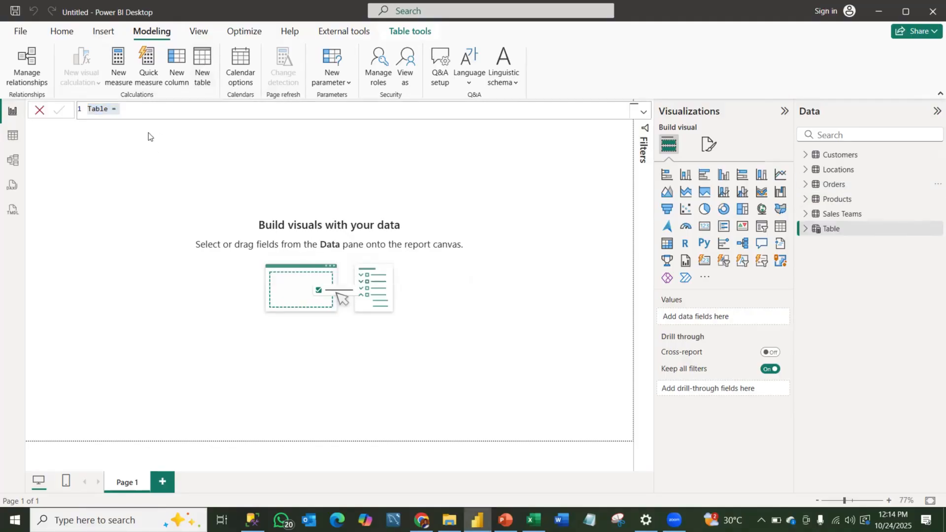
left_click_drag(88, 109, 108, 110)
key("BackSpace")
type("Date")
left_click(124, 110)
double_click(101, 110)
left_click(107, 111)
type("Table")
key("BackSpace")
key("BackSpace")
key("BackSpace")
key("BackSpace")
key("BackSpace")
key("BackSpace")
left_click(123, 109)
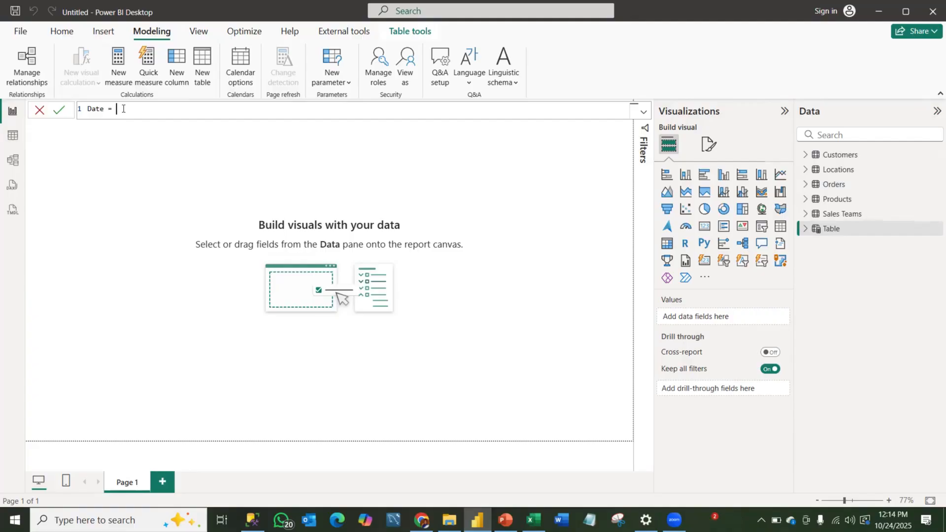
Define the Date table with CALENDARAUTO() and commit the formula
type("CALEN")
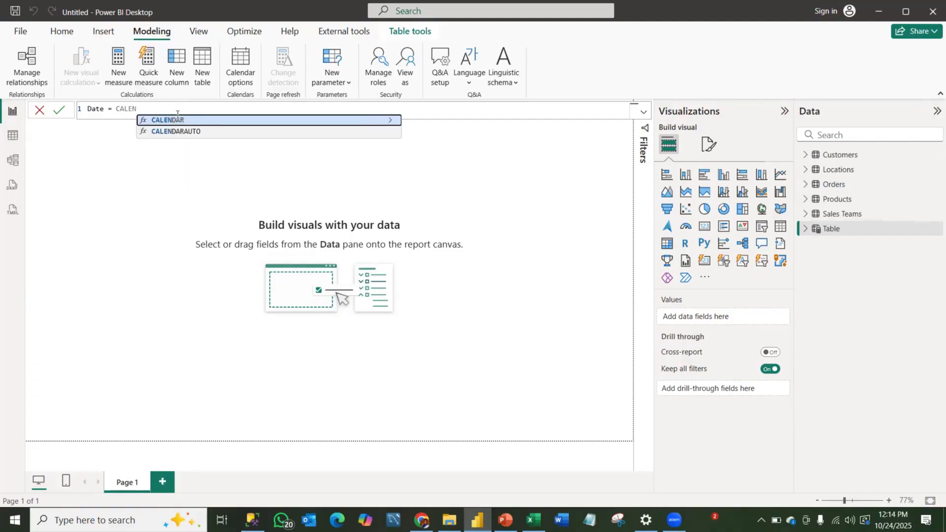
left_click(175, 131)
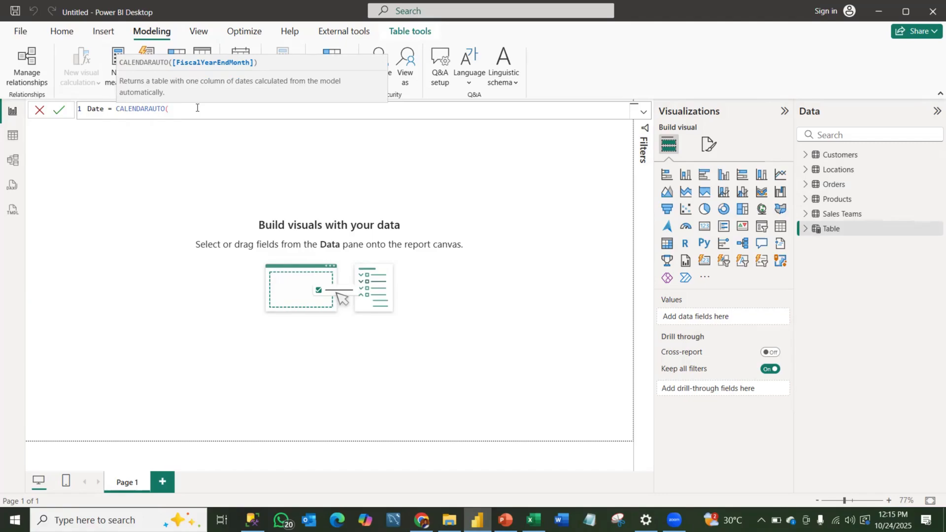
type(")")
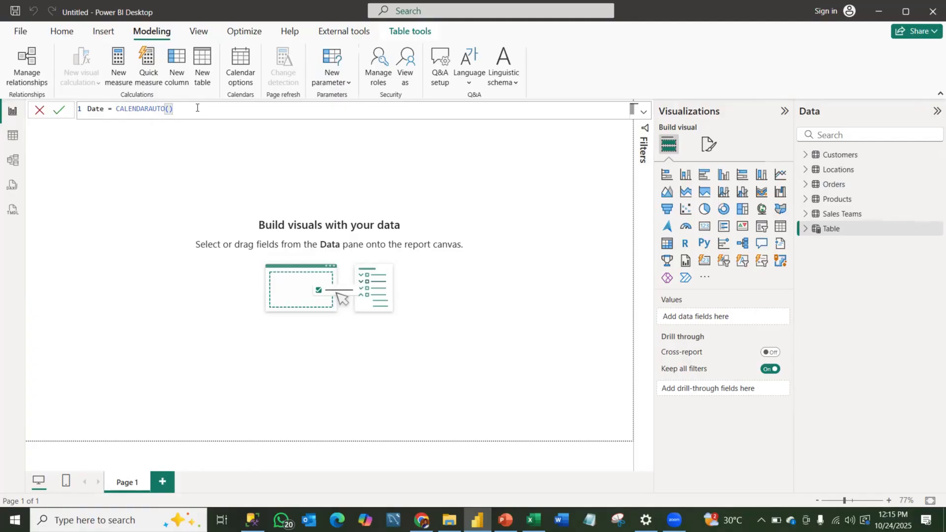
key("Return")
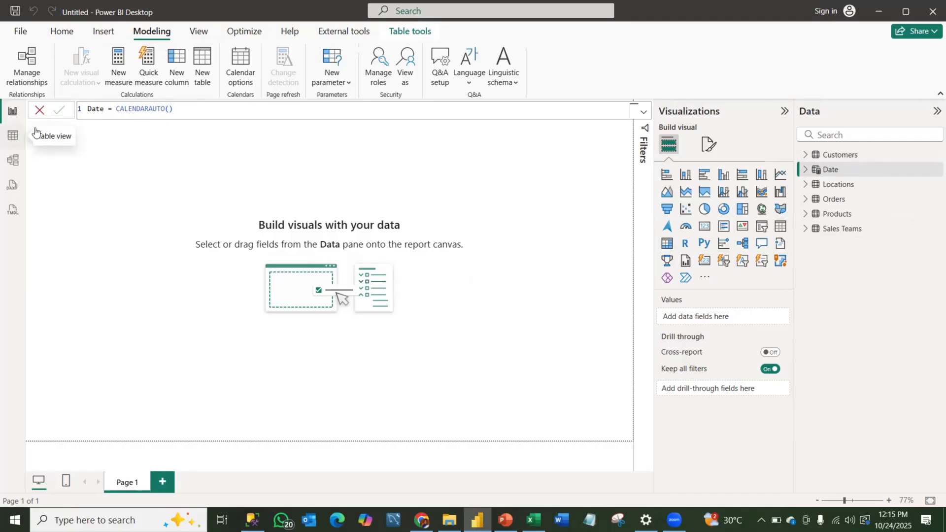
Examine the generated Date table rows and the range of Ship Date values in the Orders table
left_click(13, 139)
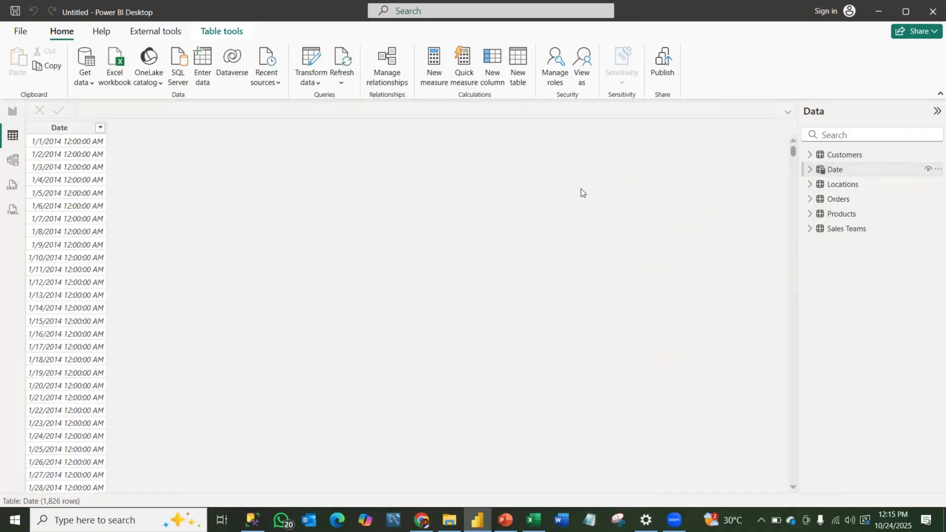
left_click(806, 175)
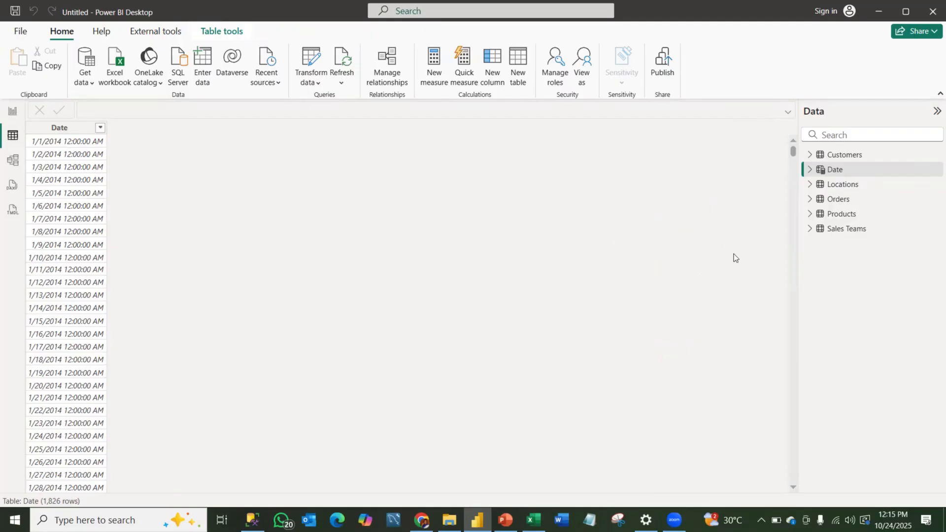
left_click(810, 200)
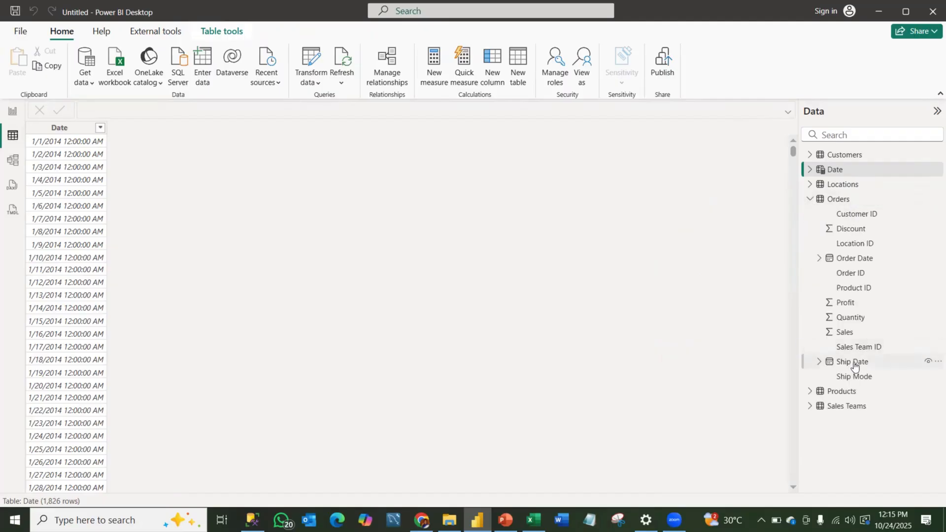
left_click(854, 363)
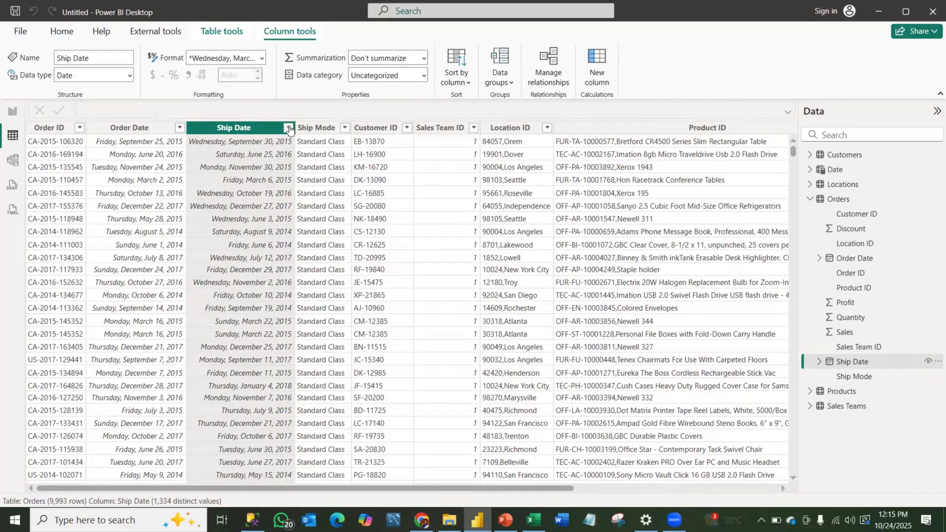
left_click(289, 128)
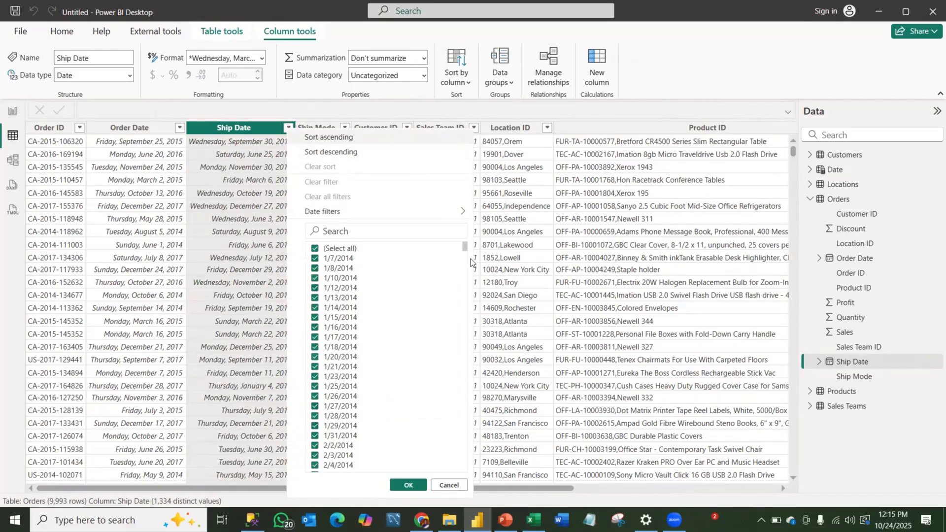
left_click_drag(474, 414, 461, 487)
left_click(460, 486)
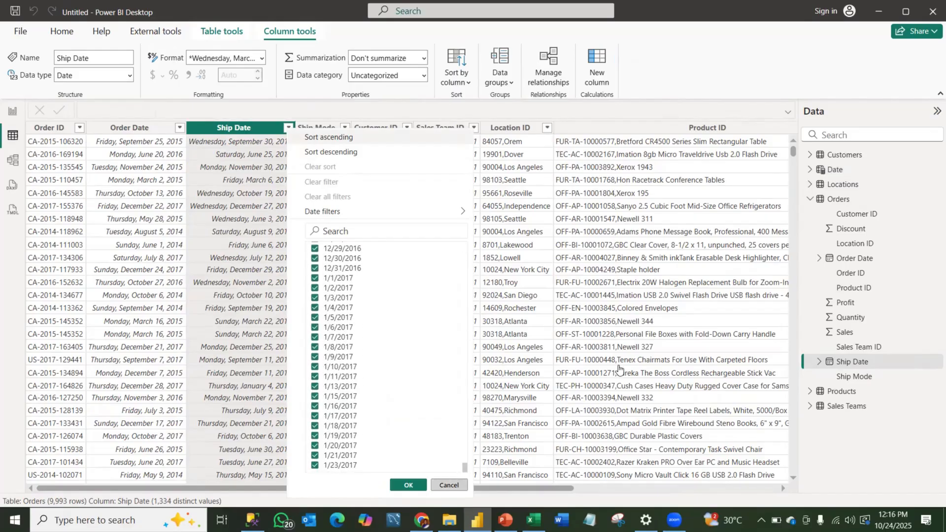
left_click(811, 199)
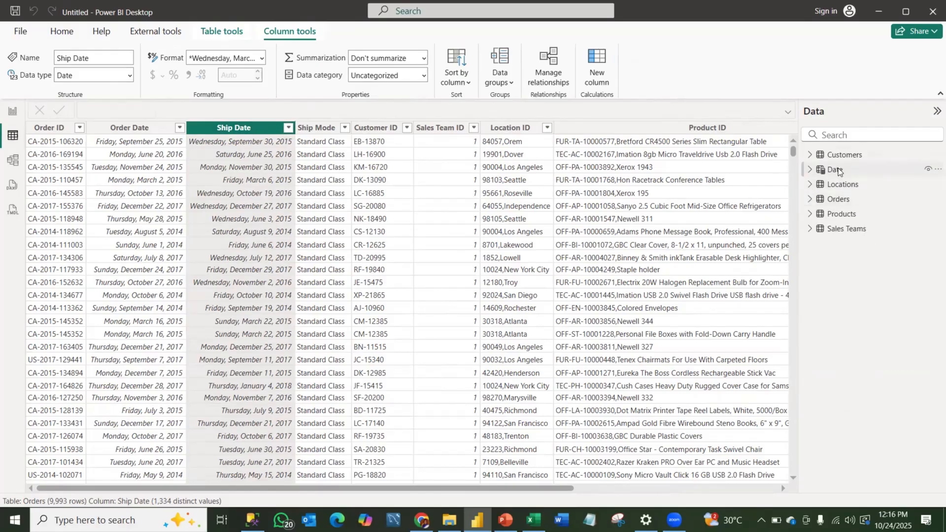
Wrap the Date table's CALENDARAUTO() in an ADDCOLUMNS function, placing CALENDARAUTO() on its own line
left_click(838, 170)
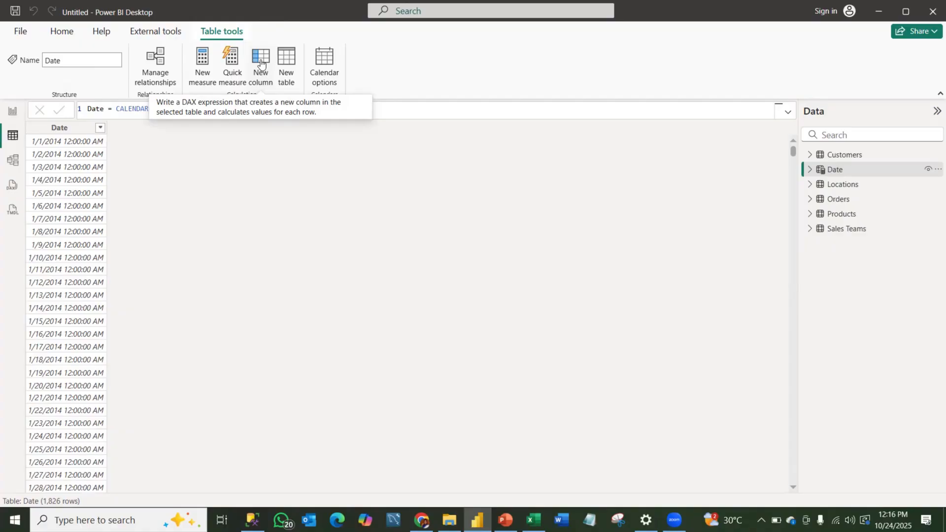
double_click(119, 110)
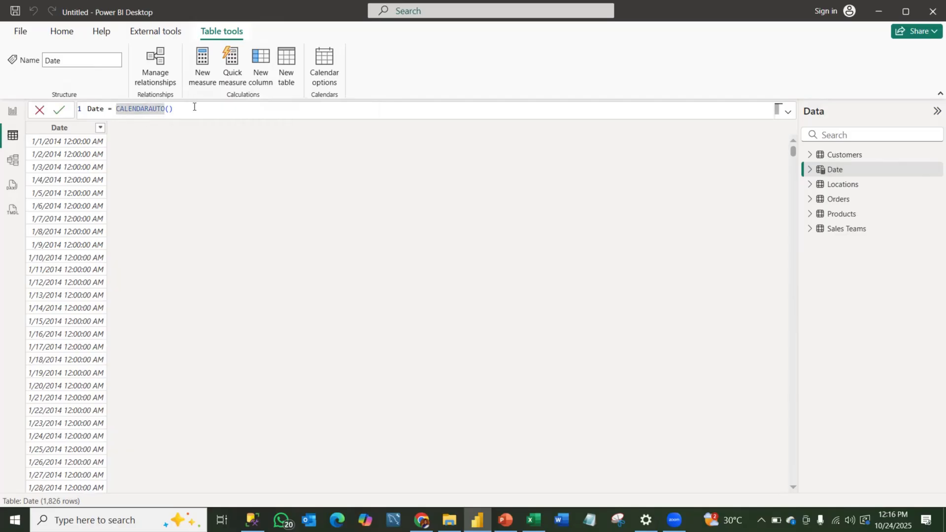
left_click(124, 117)
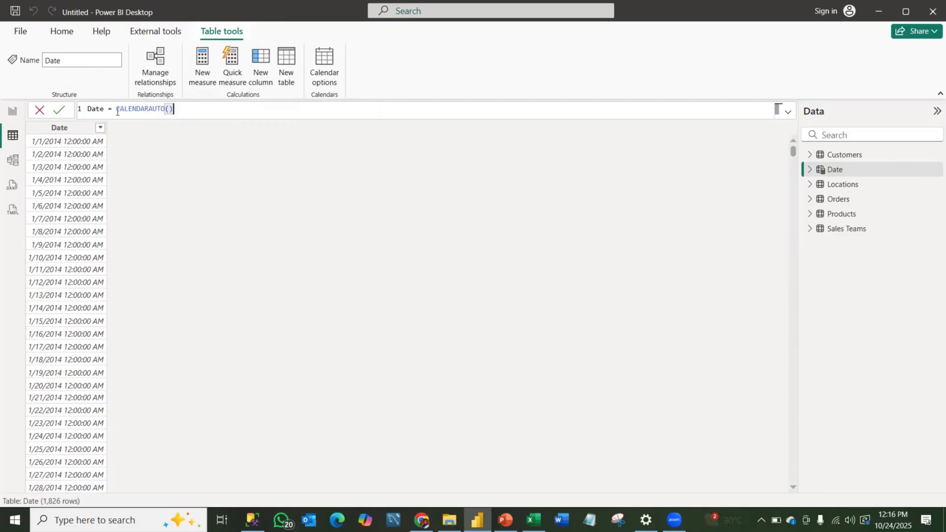
double_click(117, 109)
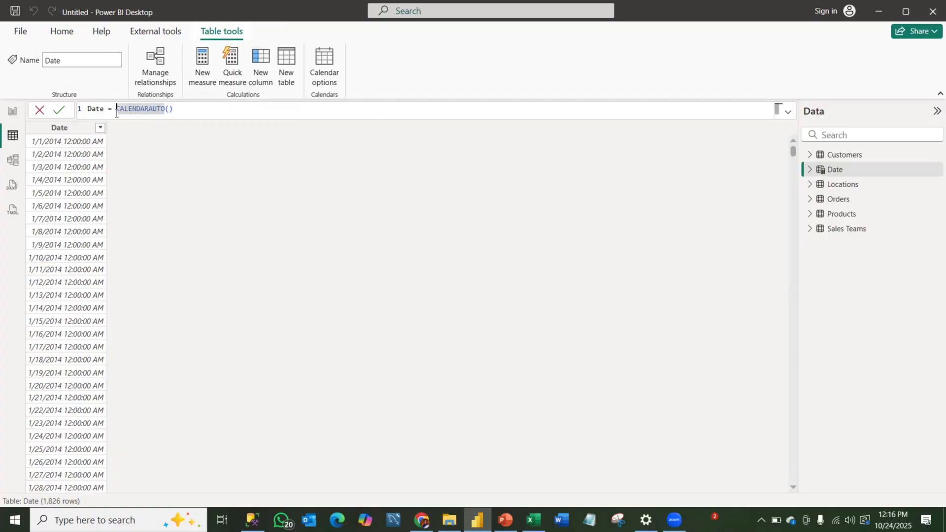
left_click(117, 109)
type("ADD")
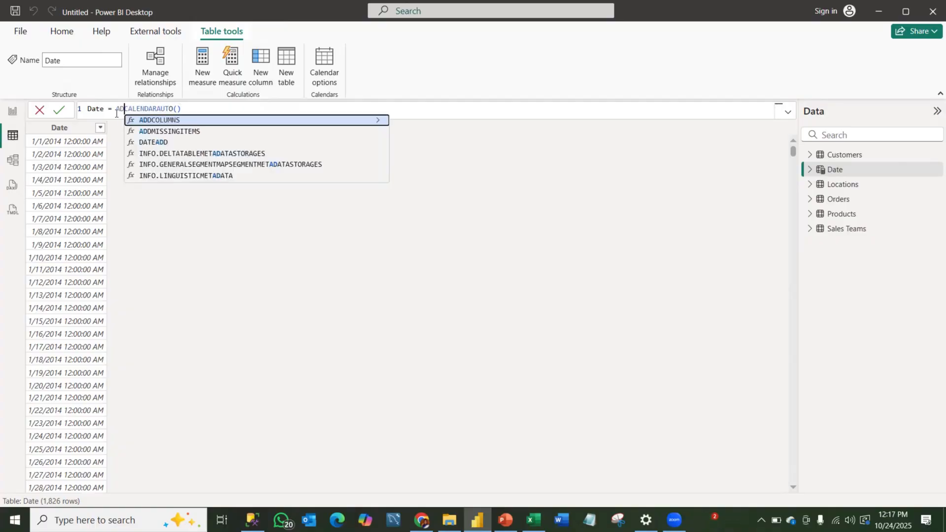
left_click(162, 120)
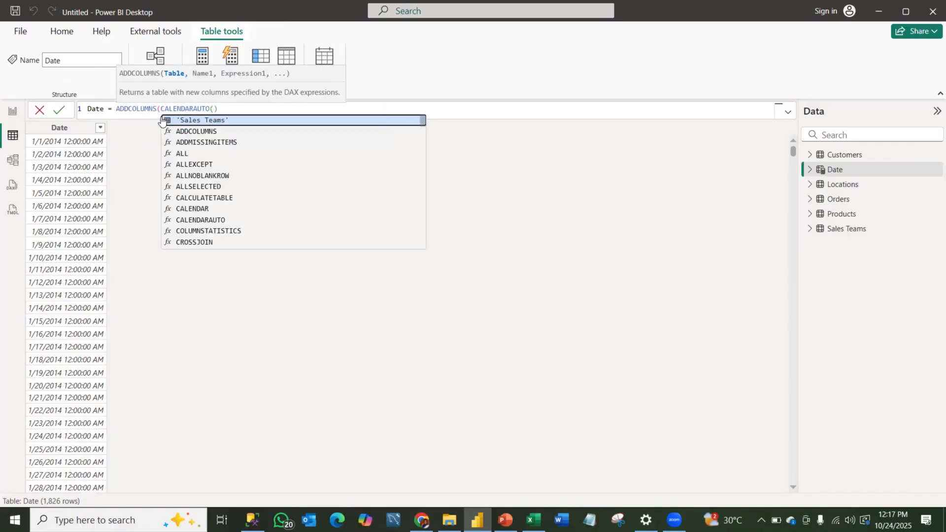
key("shift+Return")
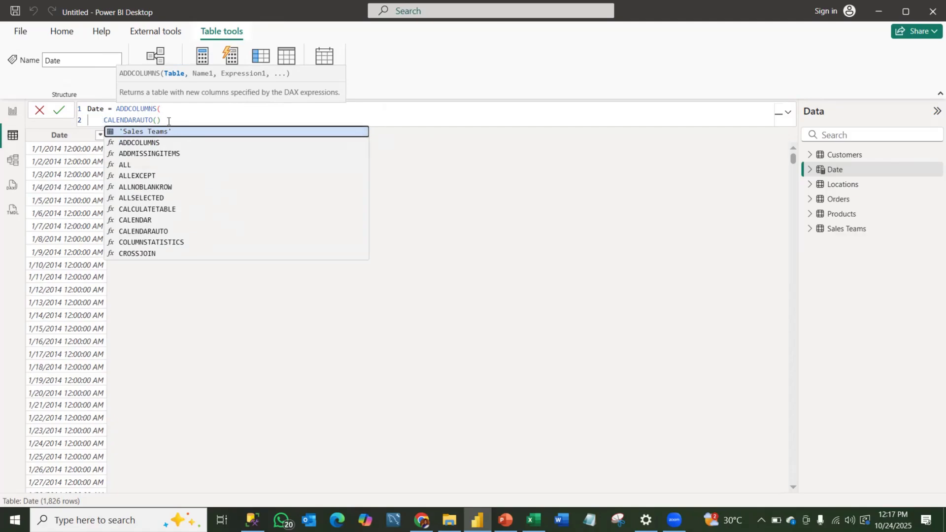
left_click(168, 121)
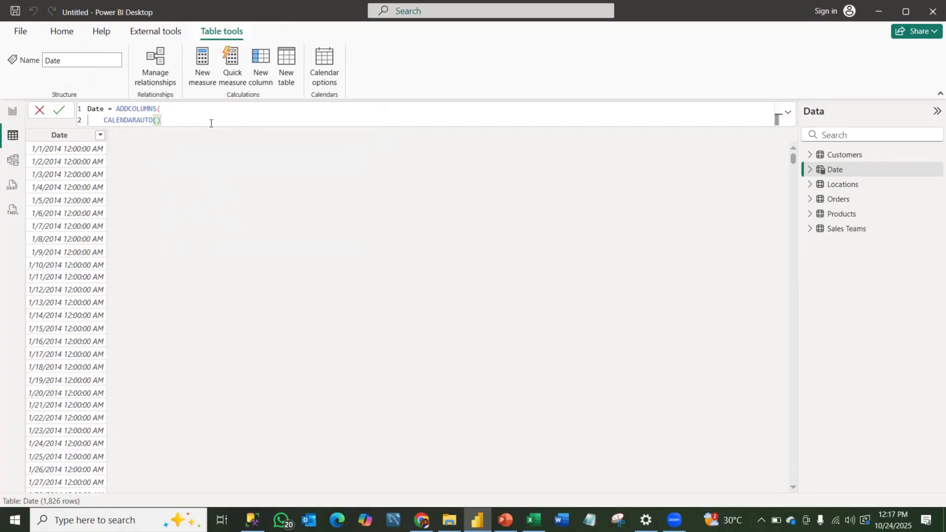
Add a third line to the ADDCOLUMNS formula that names a new column "Year"
key("shift+Return")
type(", ")
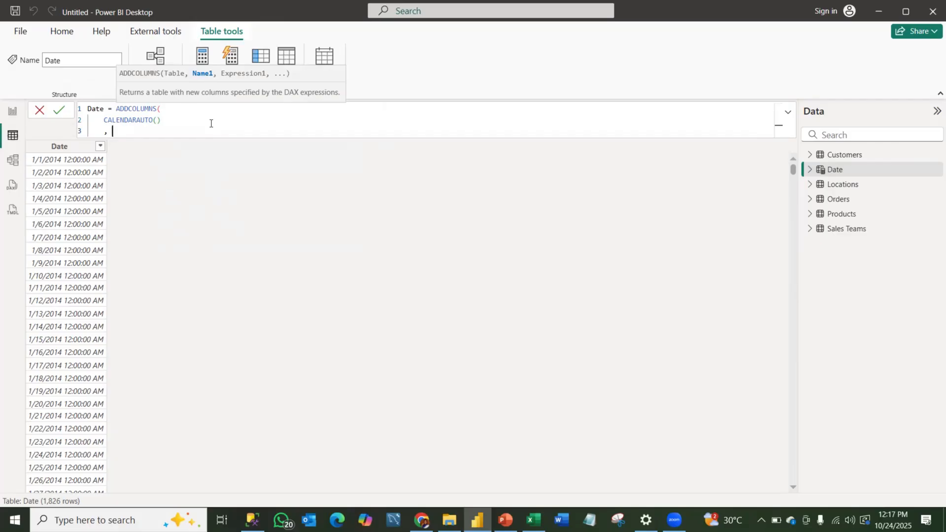
type("\"yEA")
key("BackSpace")
key("BackSpace")
key("BackSpace")
type("Year\",")
Set the Year column's expression to YEAR([Date]) and begin a new formula line below it
type("YEAR")
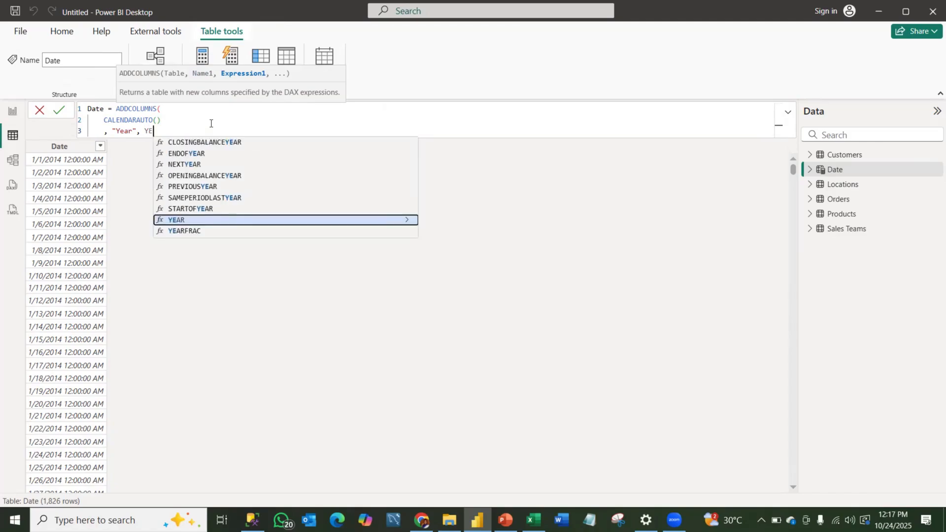
left_click(247, 219)
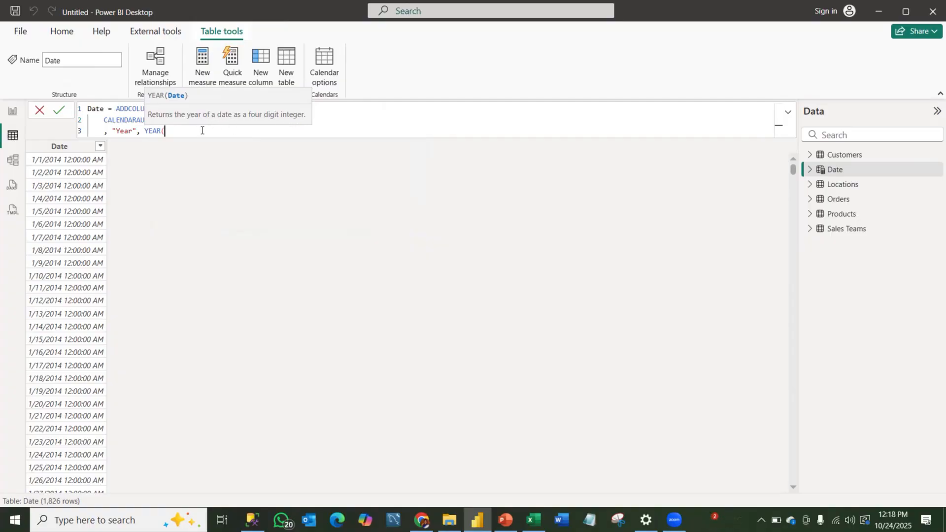
type("Dat")
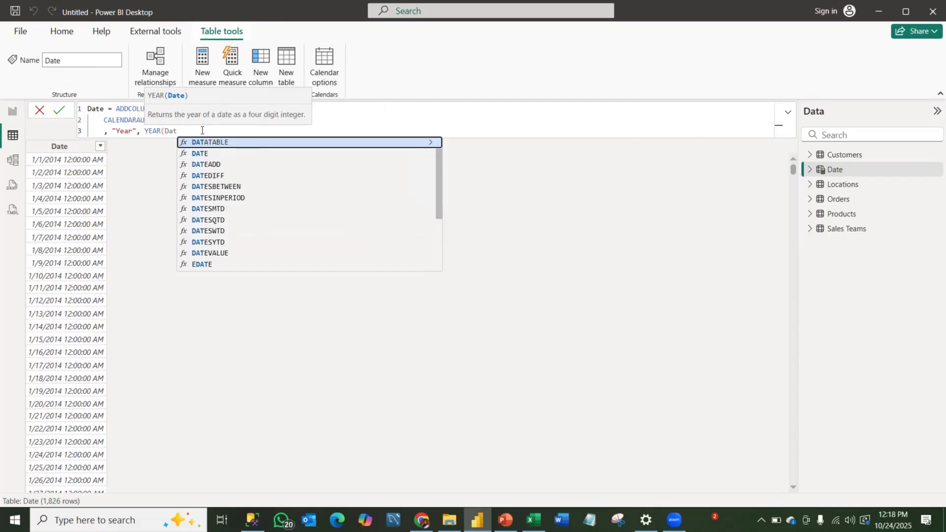
type("e")
left_click_drag(445, 165, 447, 151)
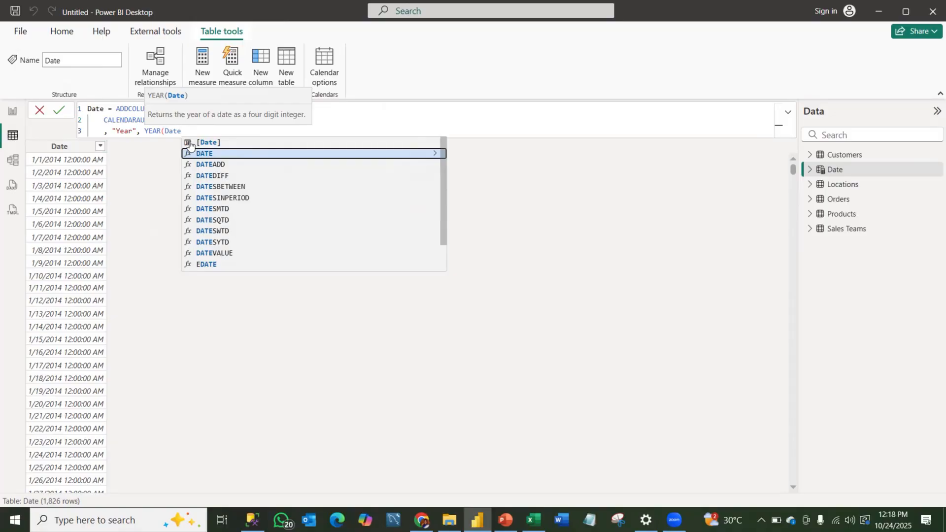
left_click(214, 144)
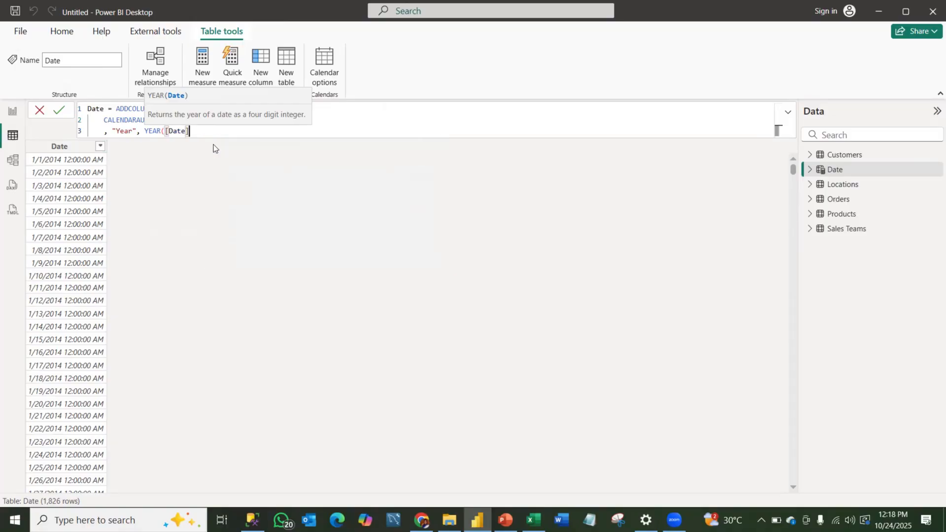
type(")")
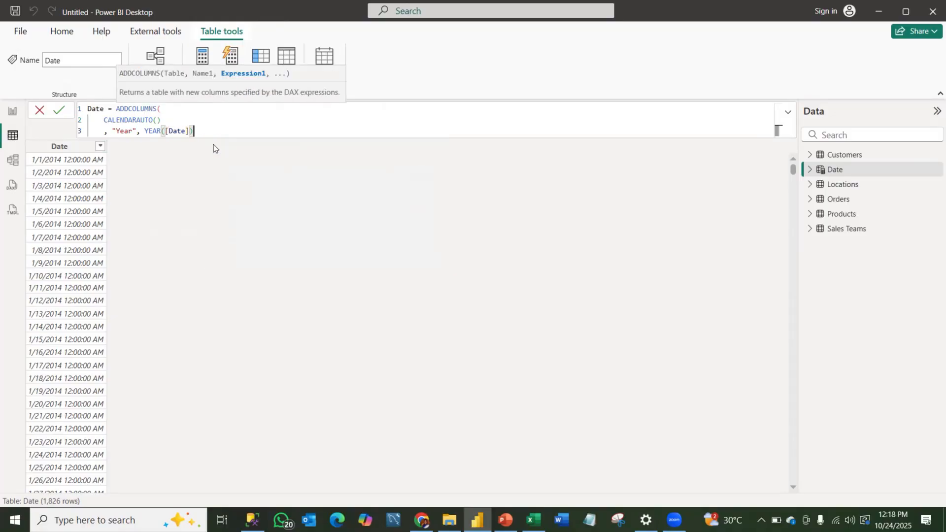
key("shift+Return")
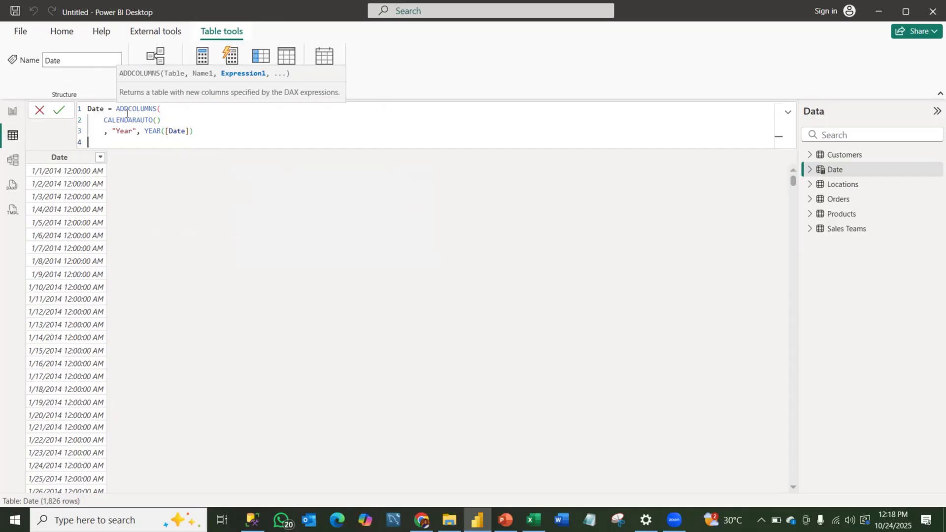
Close and commit the Date table's ADDCOLUMNS formula, and review the distinct values in the Year column
type(")")
key("Return")
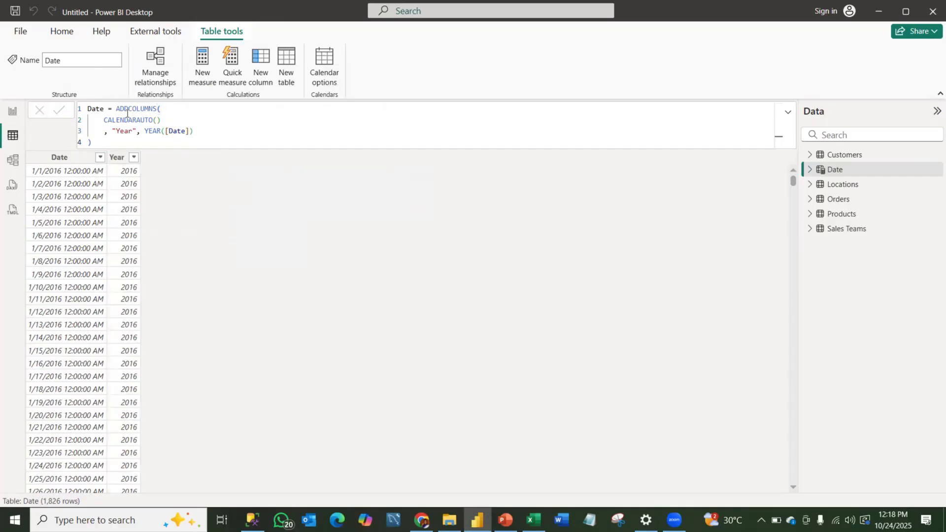
left_click(133, 158)
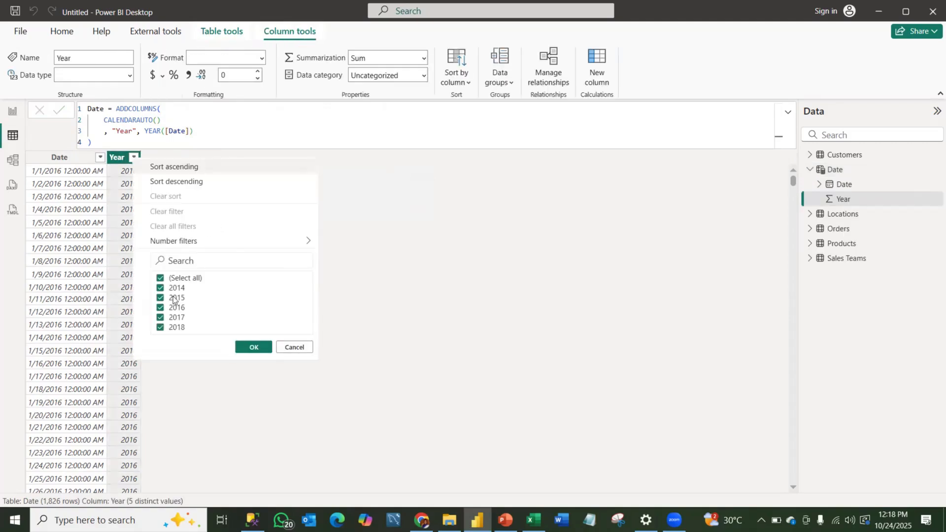
left_click(290, 348)
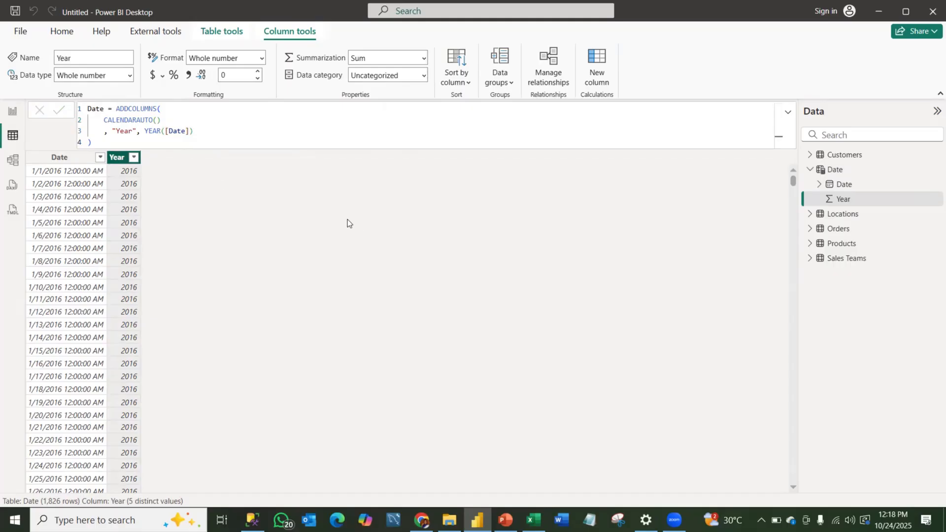
left_click(134, 157)
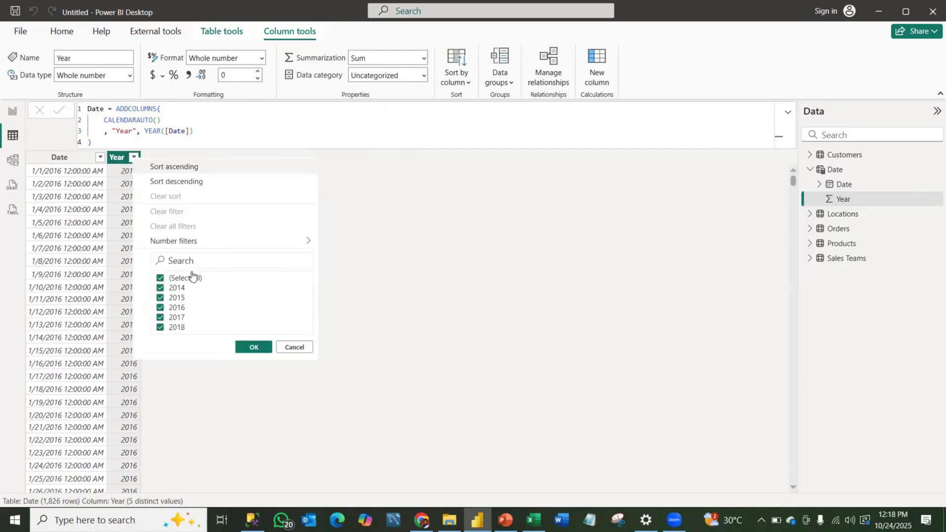
left_click(293, 347)
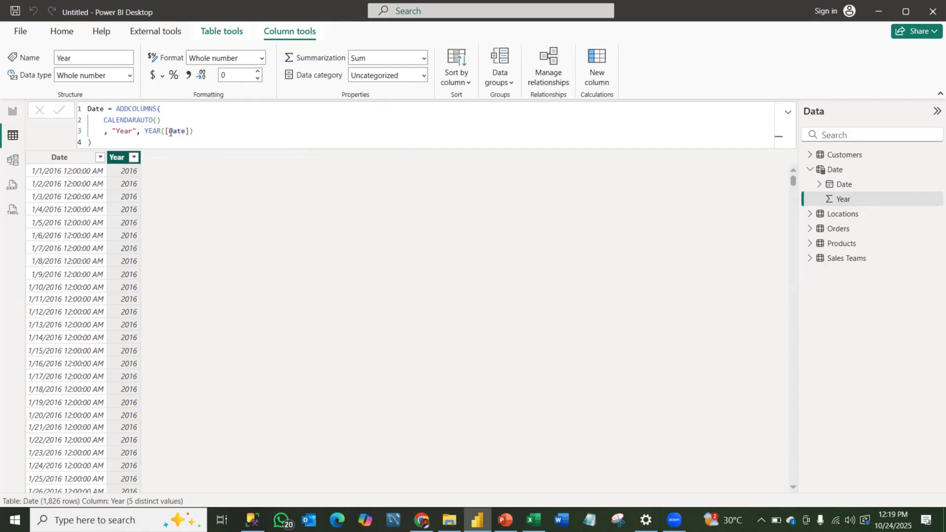
Add a line below the Year column in the ADDCOLUMNS formula that names a new column "Month"
left_click(196, 132)
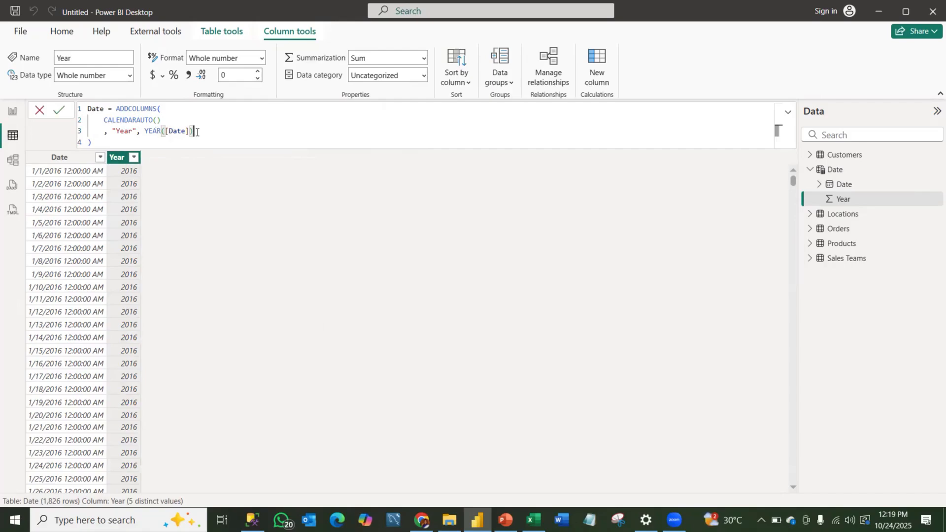
key("shift+Return")
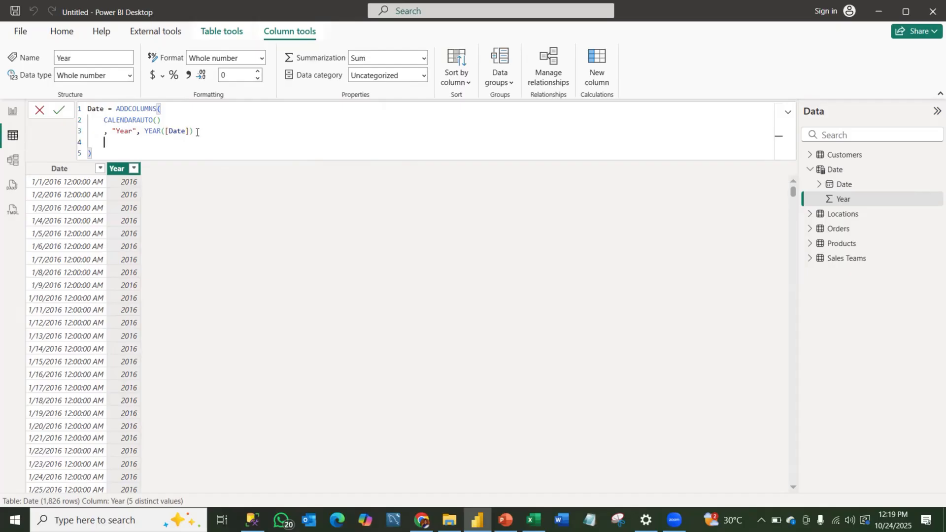
type(", \"Month,")
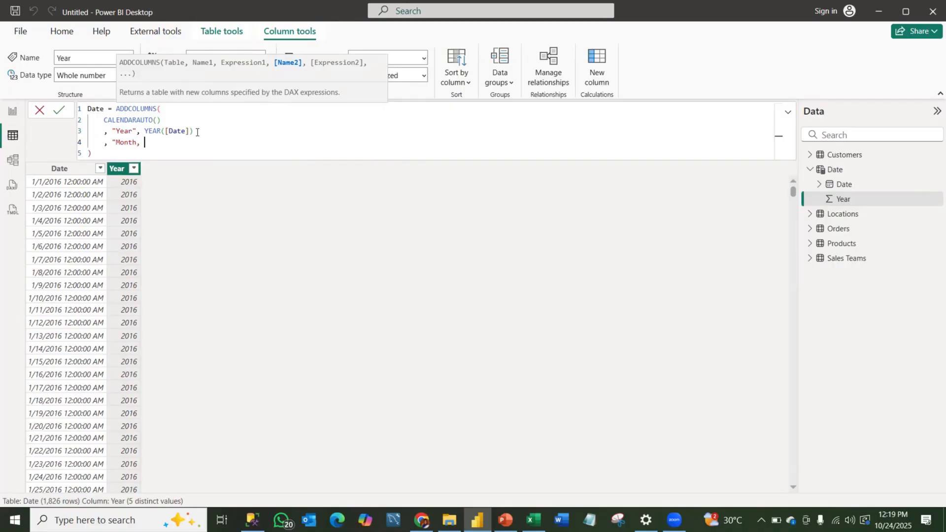
type("FOR")
key("BackSpace")
key("BackSpace")
key("BackSpace")
key("BackSpace")
key("BackSpace")
key("BackSpace")
type("h\", ")
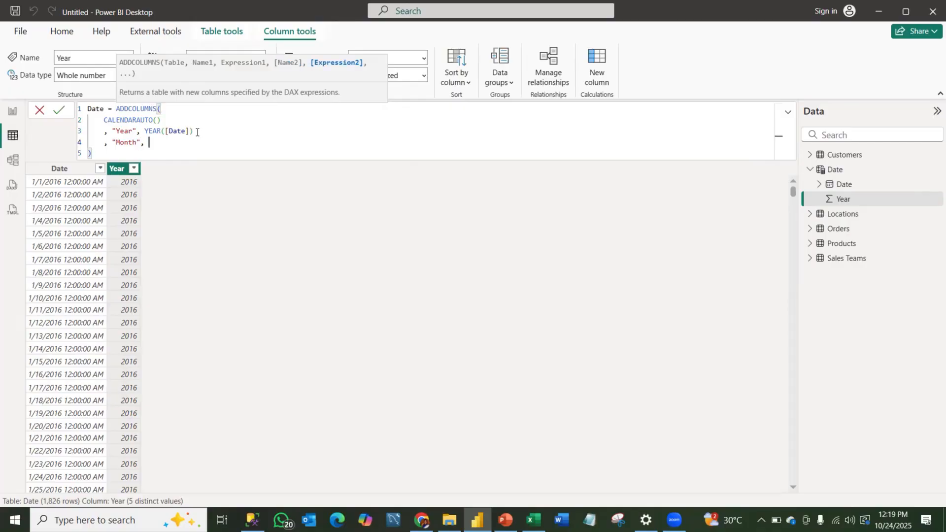
Set the Month column's expression to FORMAT([Date], "MMM") and commit the formula
type("FORMAT(")
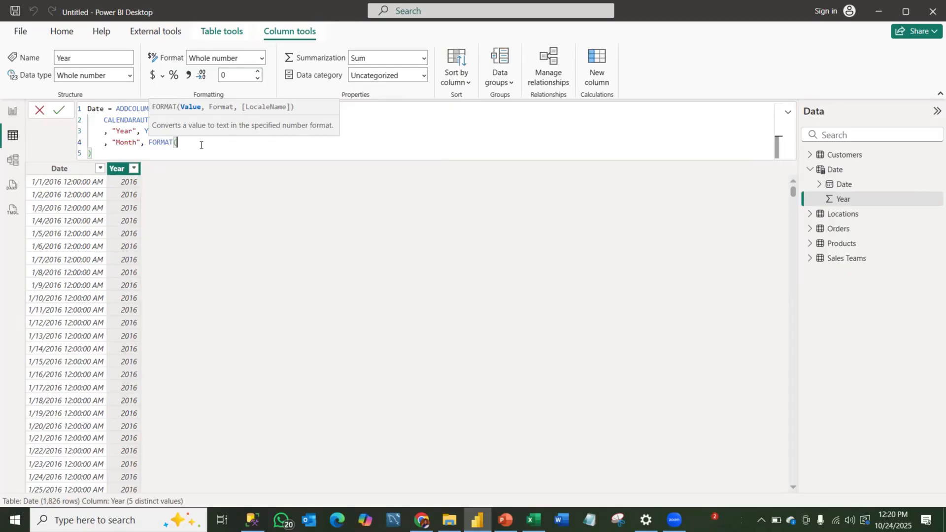
type("DATE")
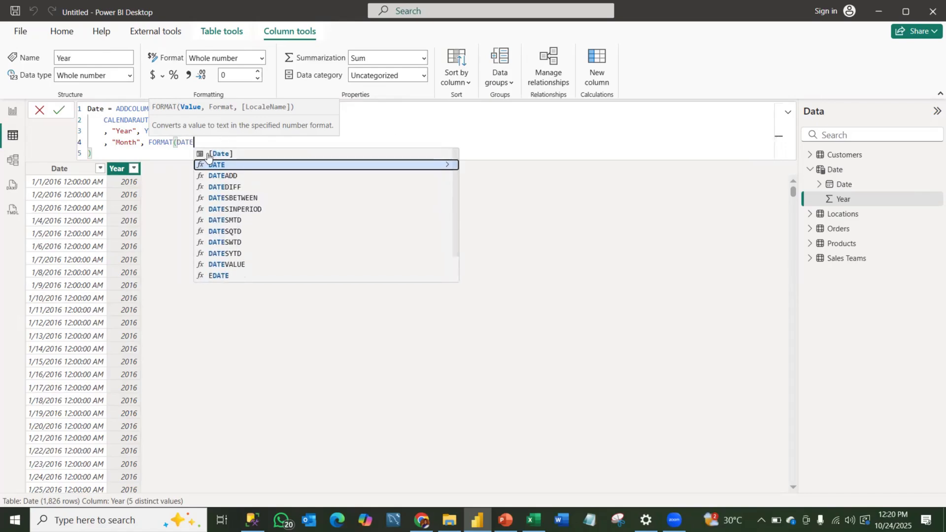
left_click(231, 154)
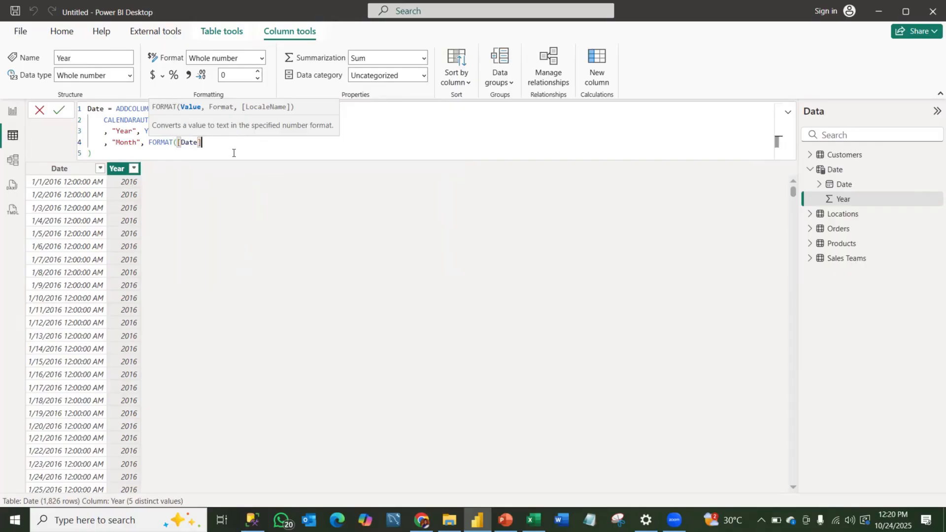
type(", ")
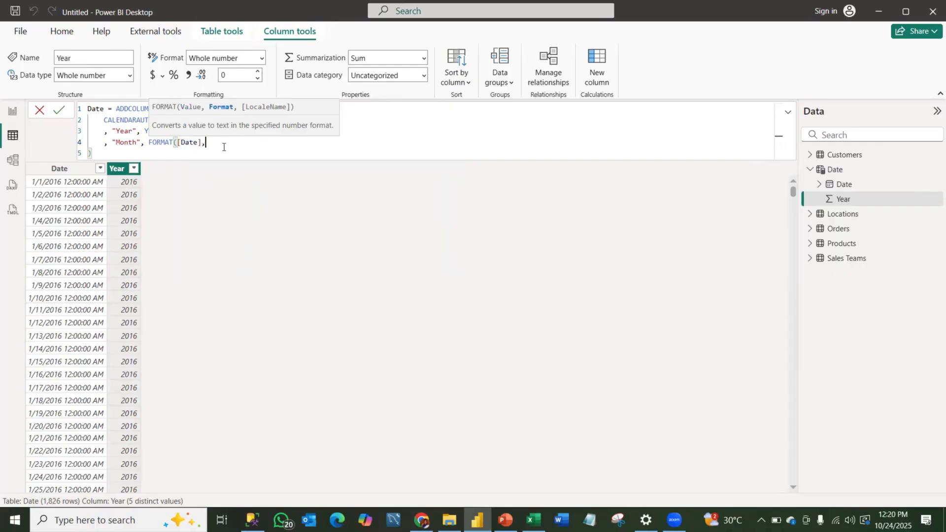
type("\"MMM\")")
key("Return")
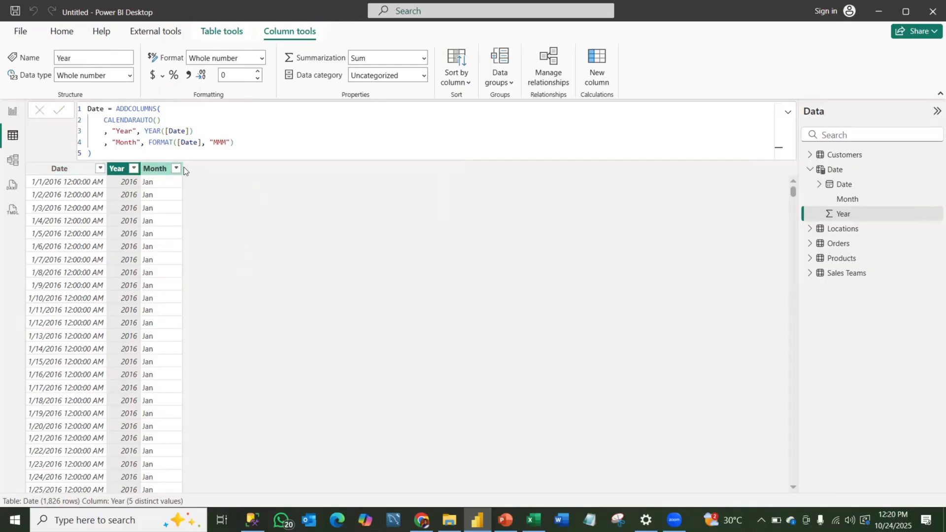
Change the Month column's format string to "MMMM" and commit the formula
double_click(228, 142)
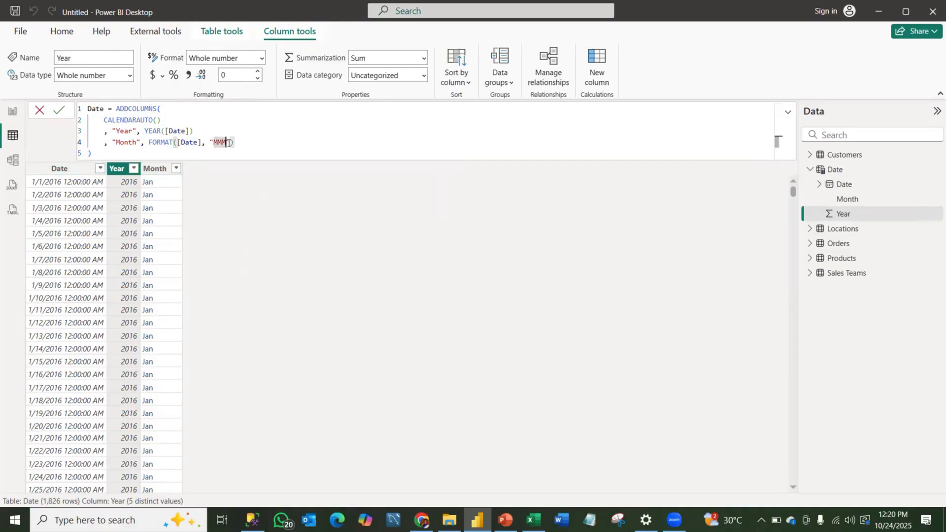
type("MMMM")
key("Return")
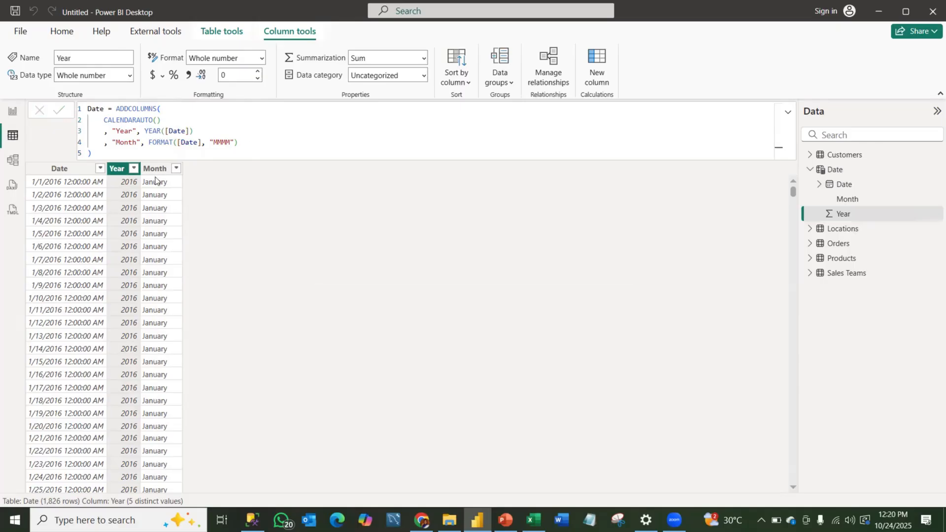
Add a line below the Month column in the ADDCOLUMNS formula that names a new column "Quarter"
left_click(241, 141)
key("shift+Return")
type(", ")
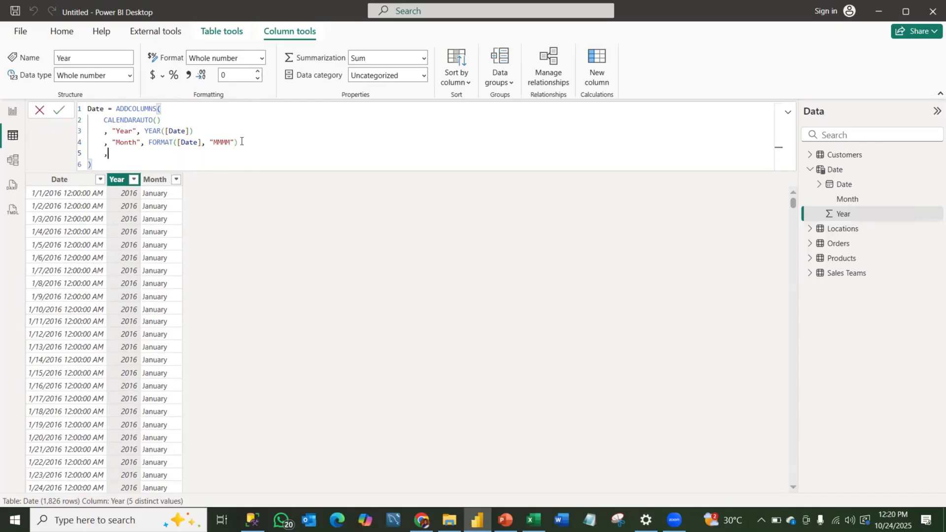
type("\"Quar")
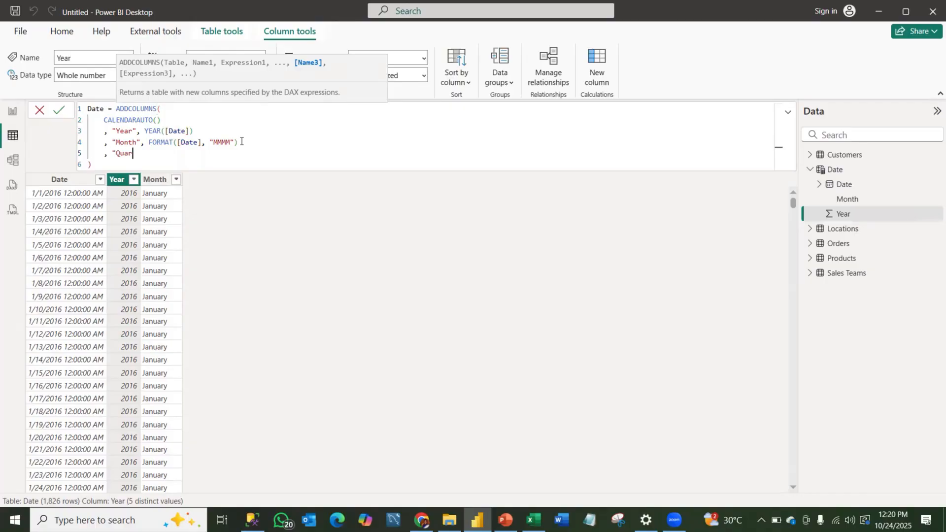
type("ter\", ")
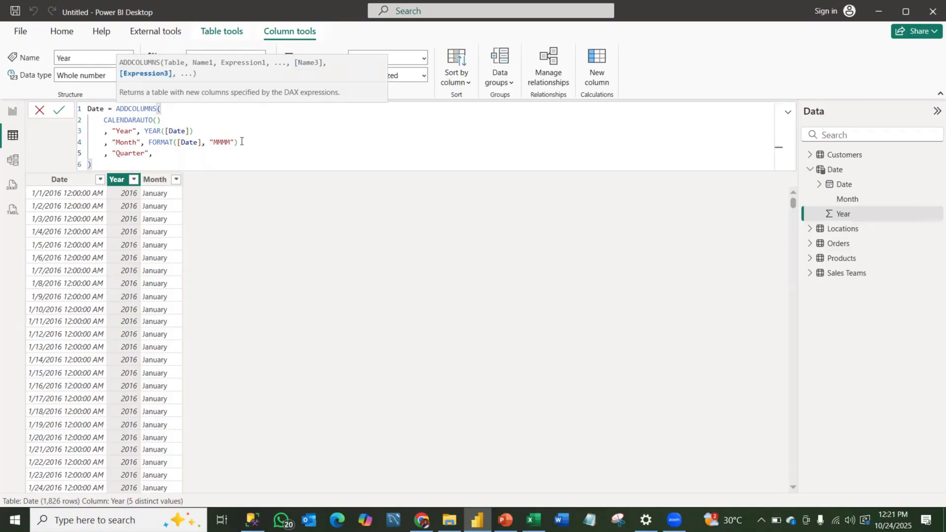
Set the Quarter column's expression to QUARTER([Date]), commit the formula, and review the column's distinct values
type("QUA")
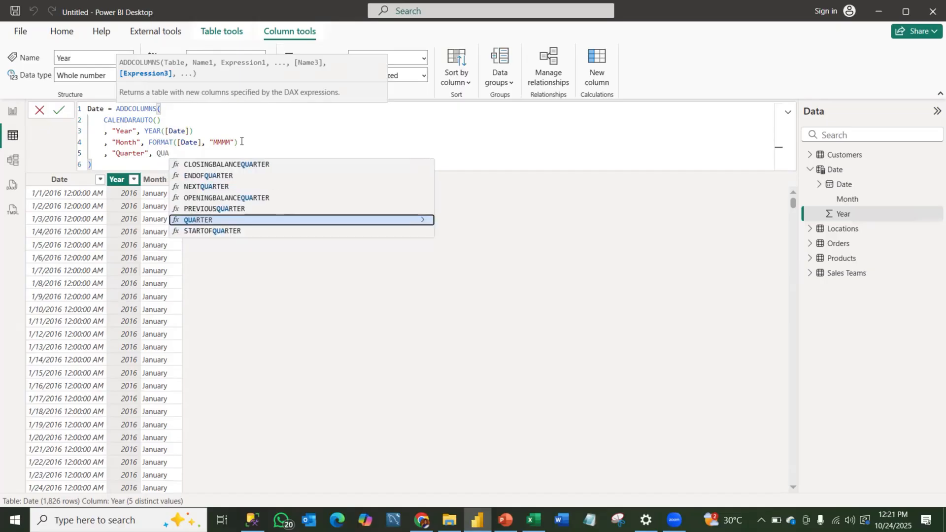
left_click(246, 220)
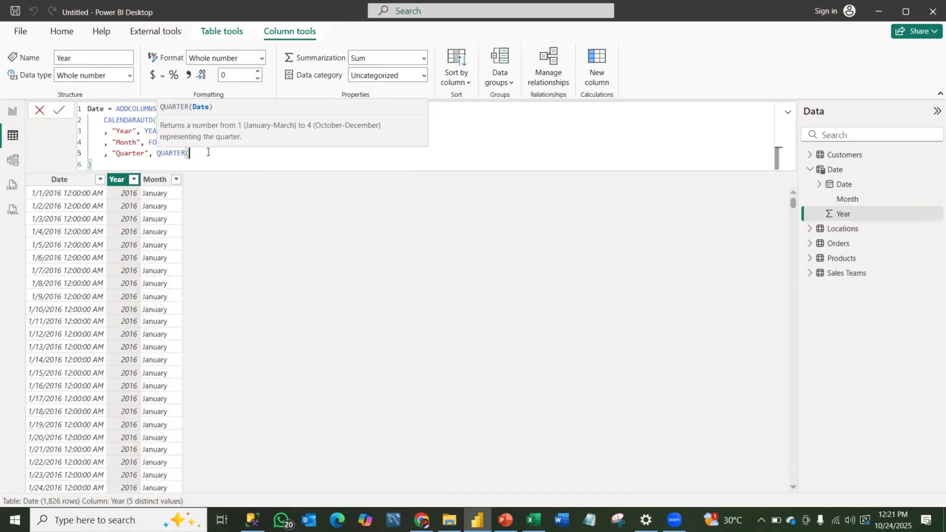
type("DATE")
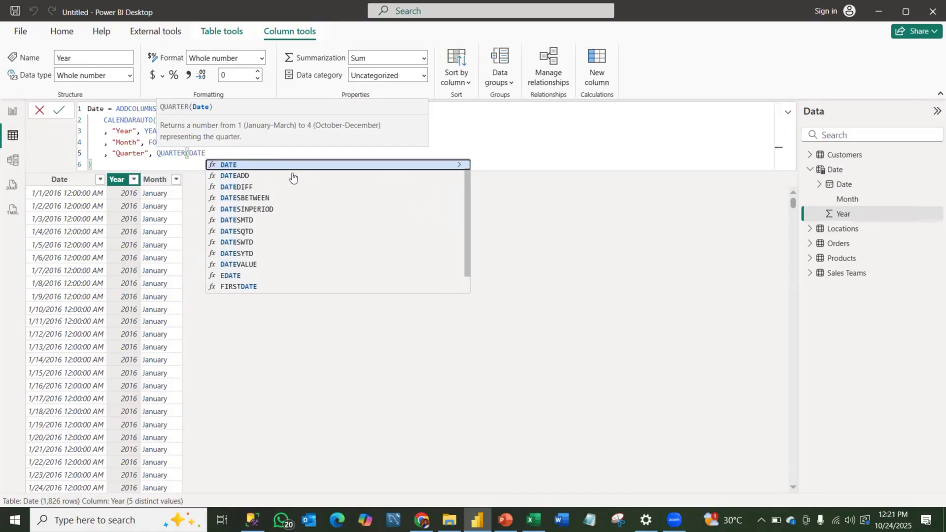
left_click_drag(465, 185, 465, 173)
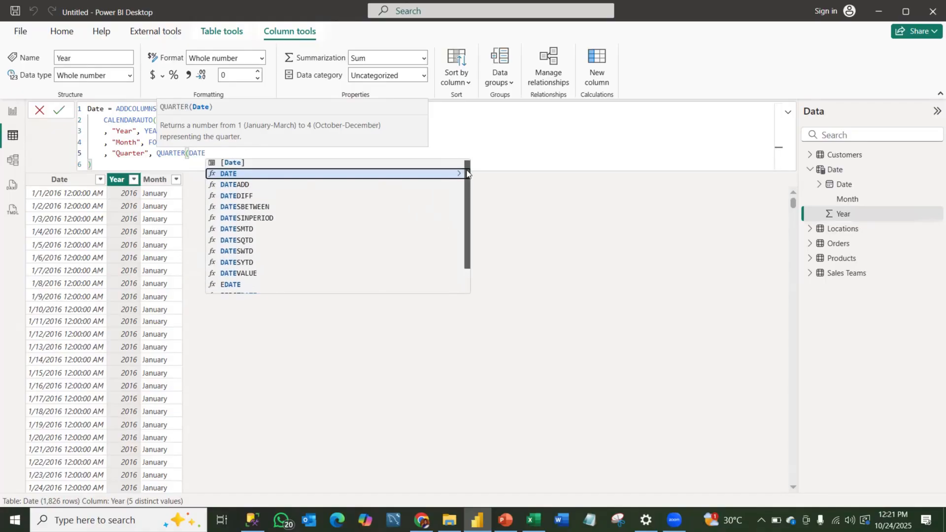
left_click(260, 166)
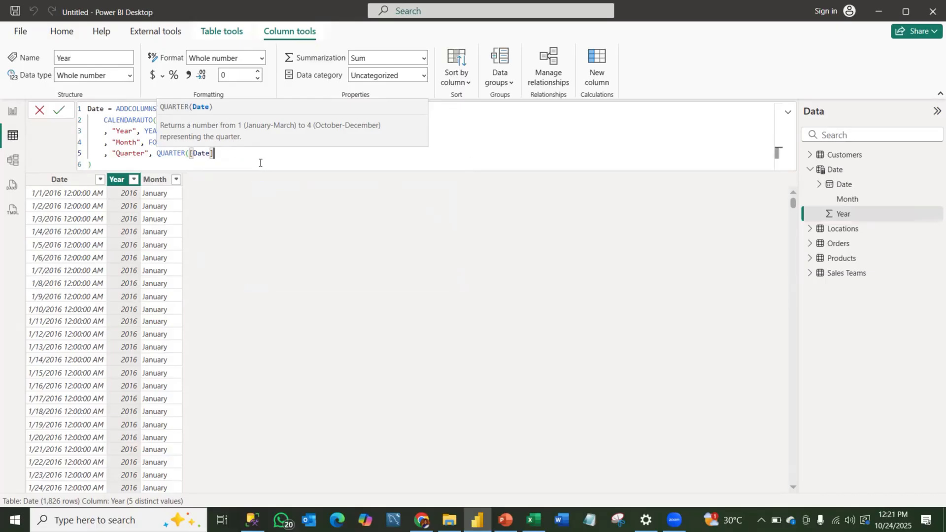
type(")")
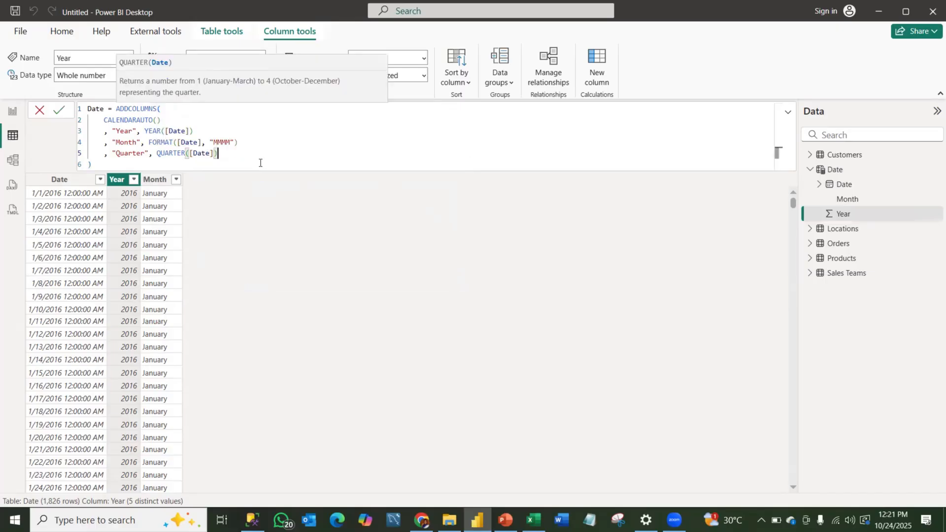
key("Return")
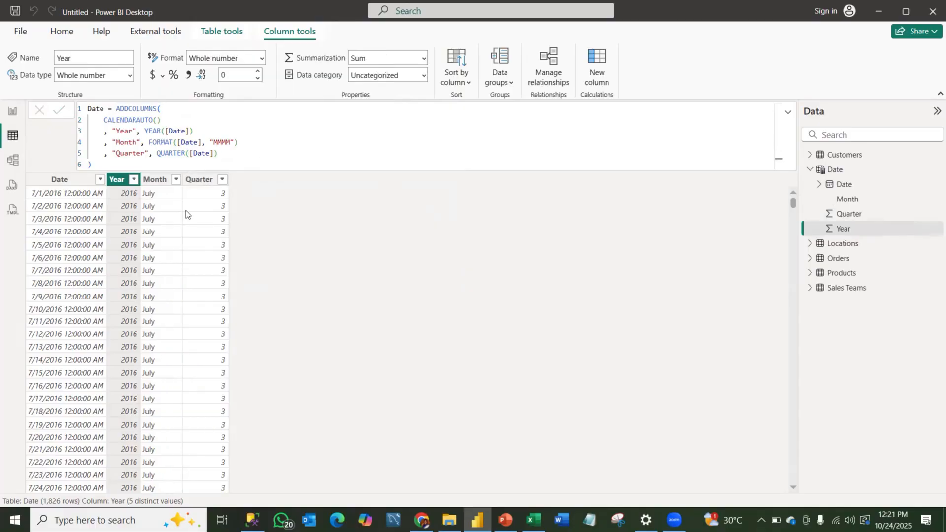
left_click(222, 179)
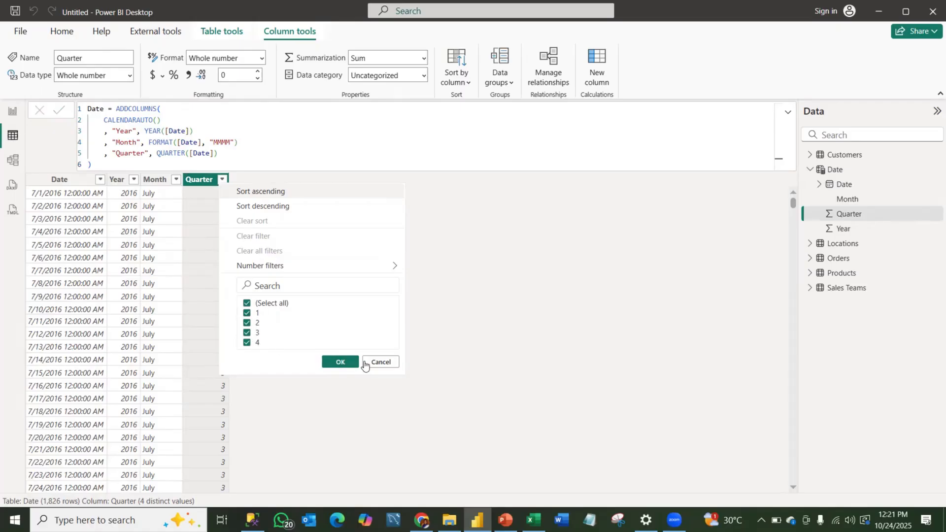
left_click(381, 362)
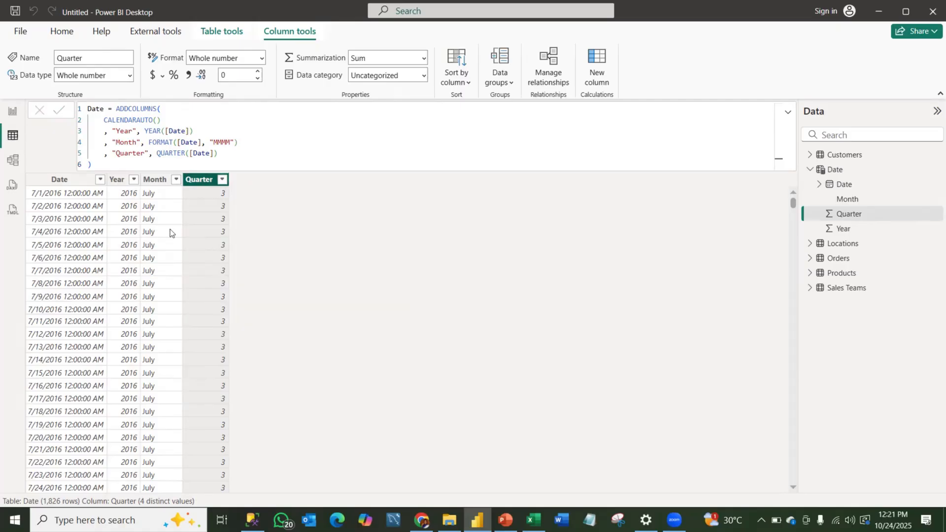
Prefix the Quarter expression with "Q" & before QUARTER([Date]), commit the formula, and review the column's distinct values
double_click(168, 154)
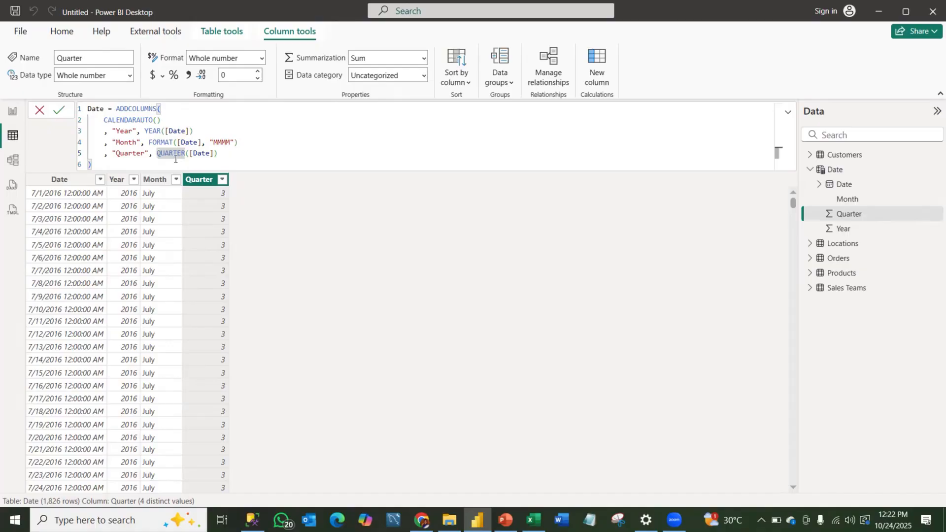
key("Left")
type("\"Q\" ")
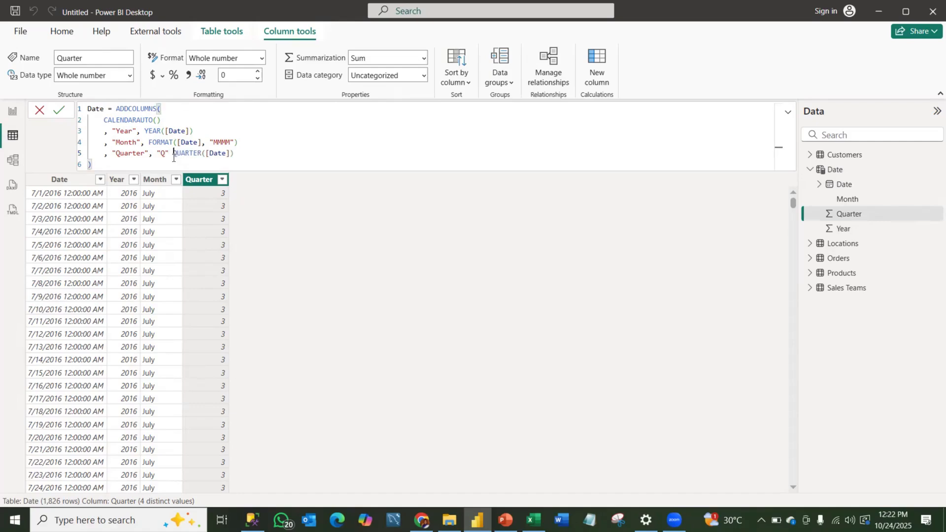
type("&")
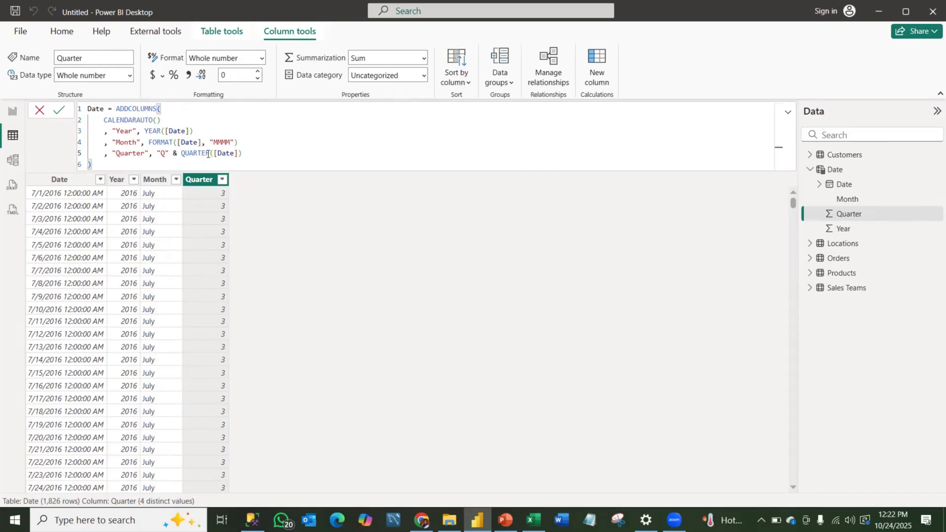
left_click(243, 153)
key("Return")
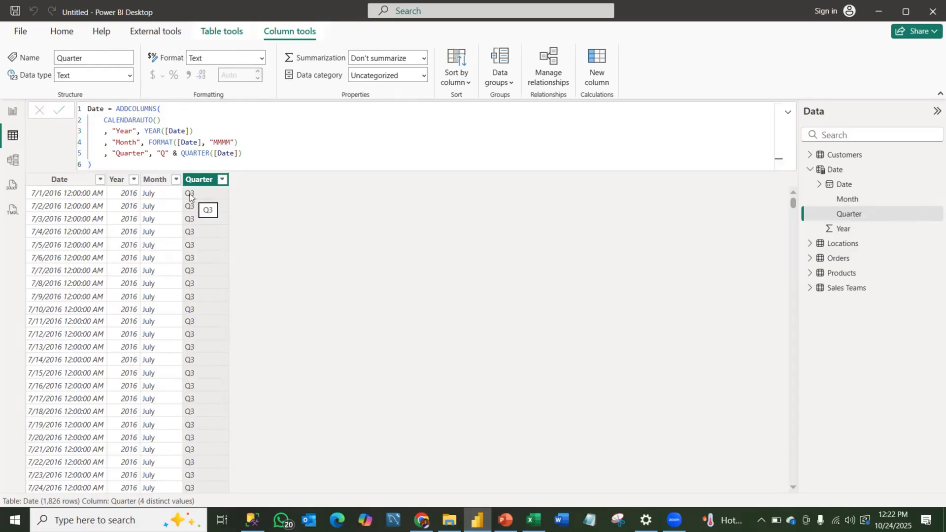
left_click(222, 180)
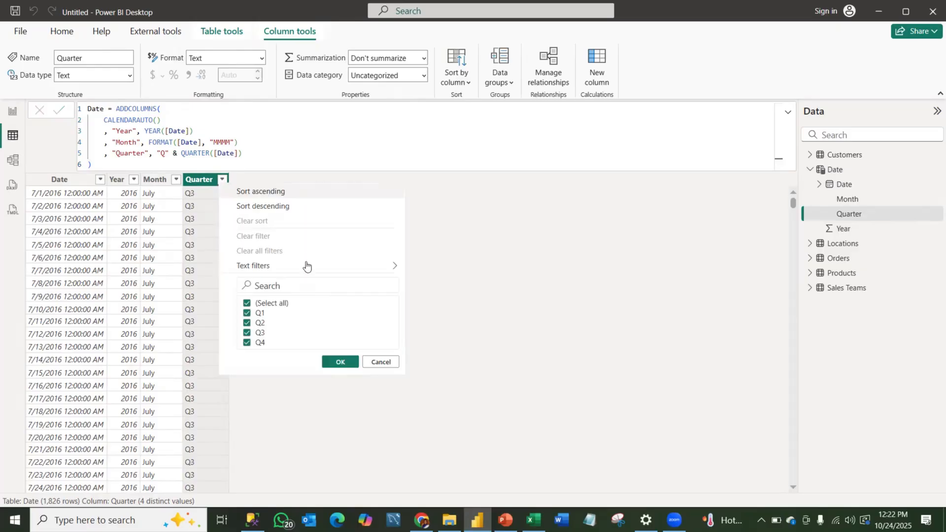
left_click(387, 362)
Add a line below the Quarter column in the ADDCOLUMNS formula that names a new column "Month No."
left_click(246, 154)
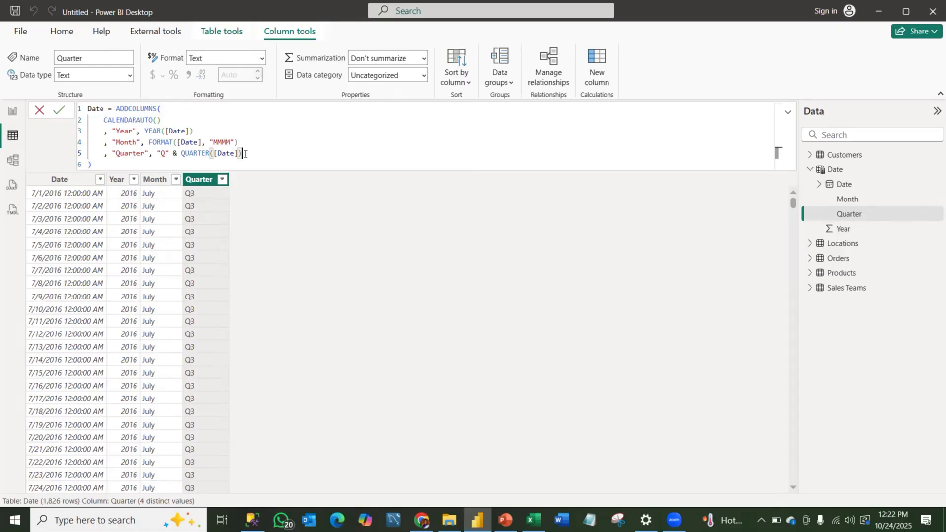
key("shift+Return")
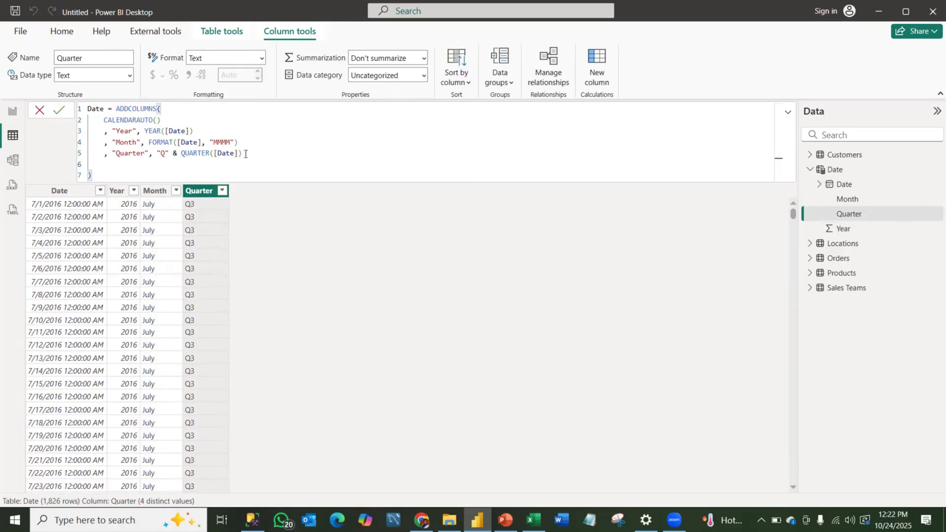
type(",")
type("\"")
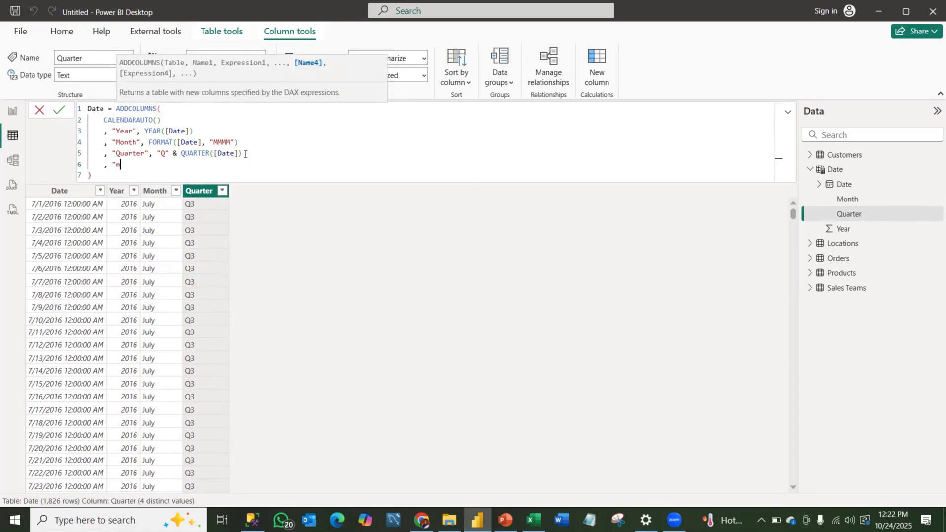
type("Month No.\",")
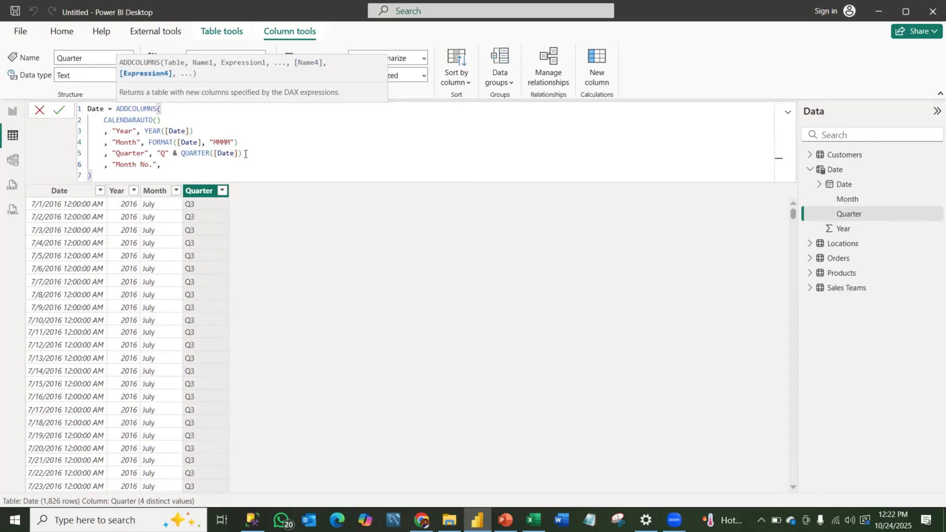
Set the Month No. column's expression to MONTH([Date]), commit the formula, and review the column's distinct values
type(" MO")
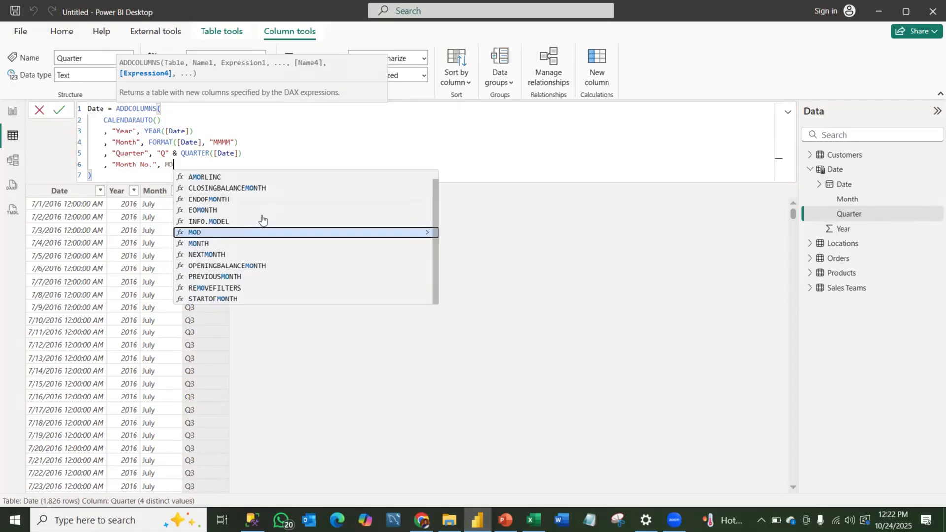
left_click(218, 243)
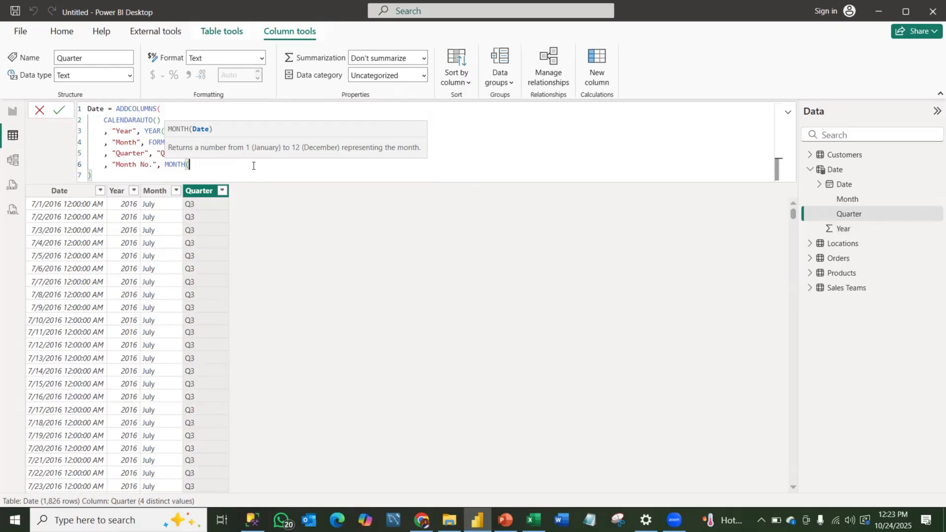
type("DATE")
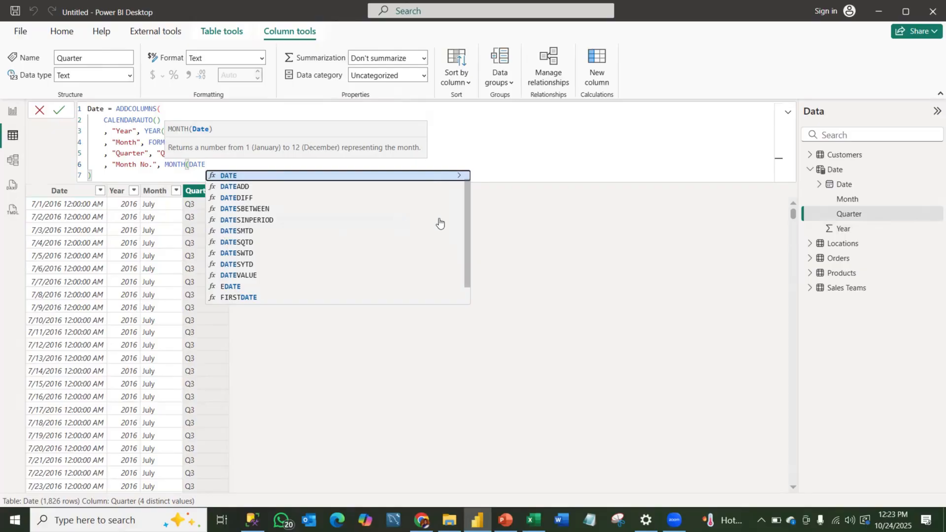
scroll(468, 194, "up", 1)
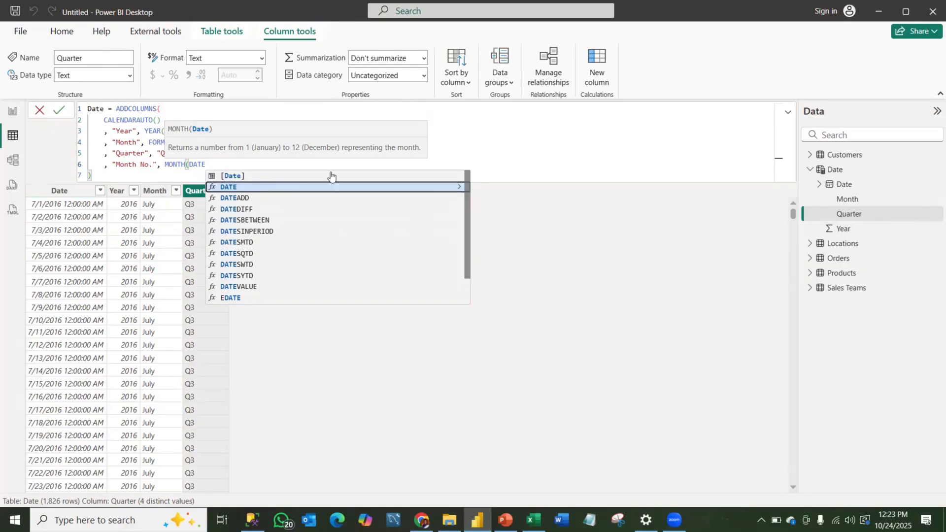
left_click(229, 179)
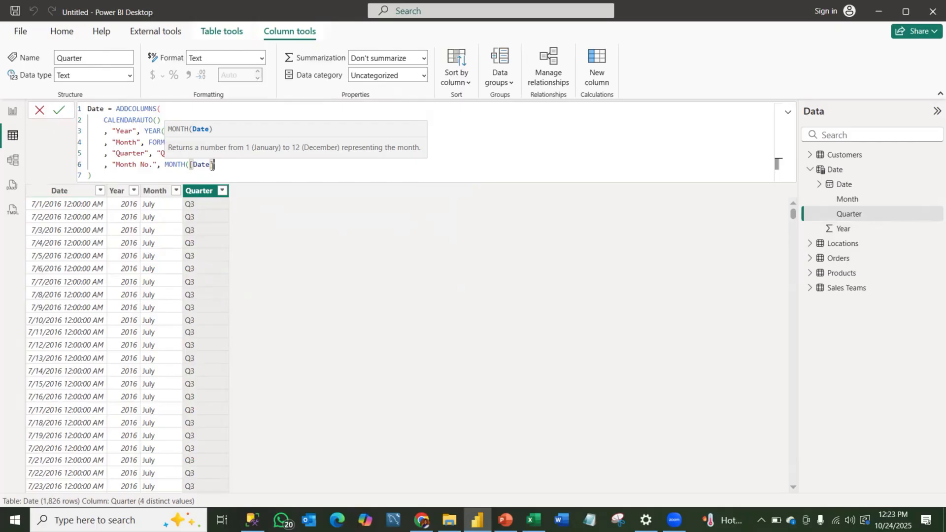
type(")")
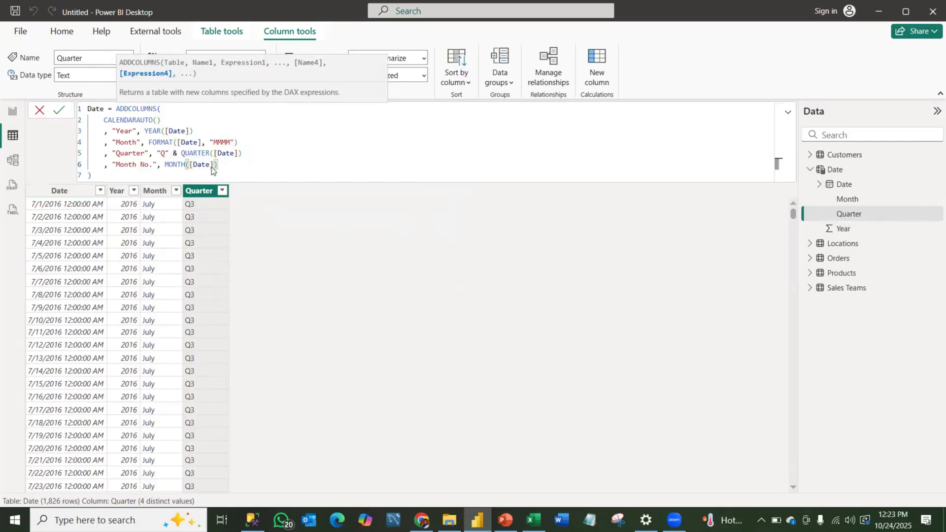
key("Return")
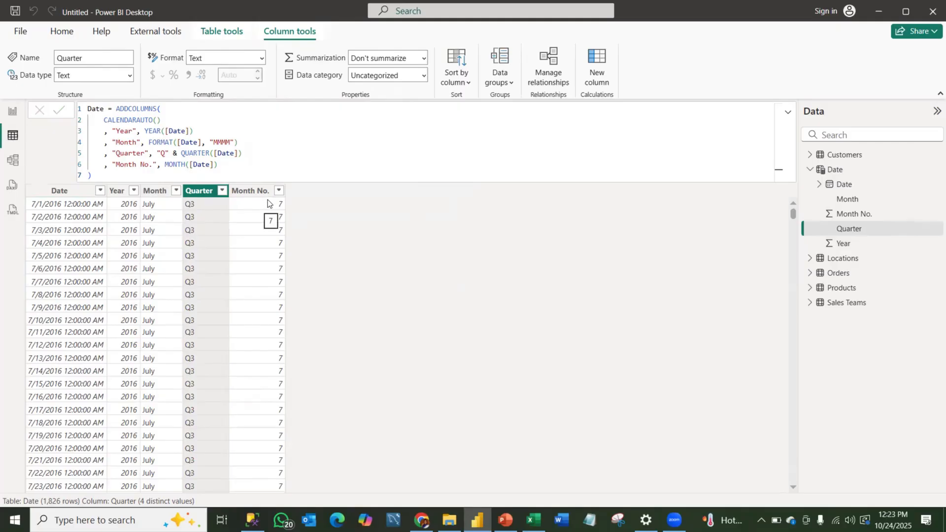
left_click(279, 192)
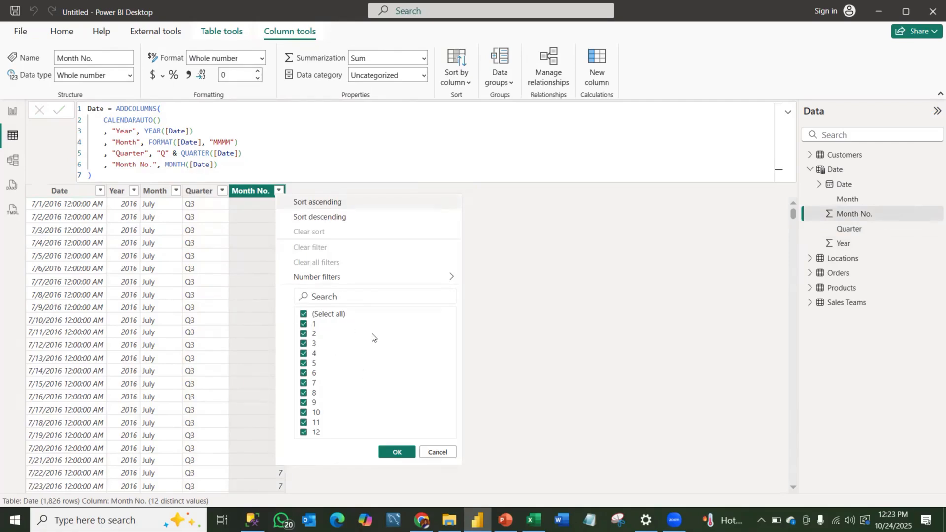
left_click(441, 453)
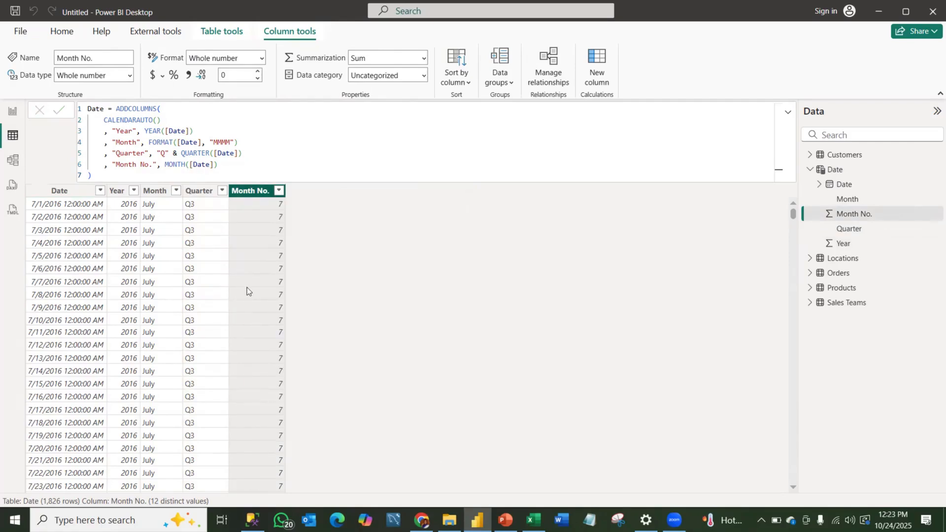
Filter the Month column to January to check the matching Month No. values, and clear all filters
left_click(176, 191)
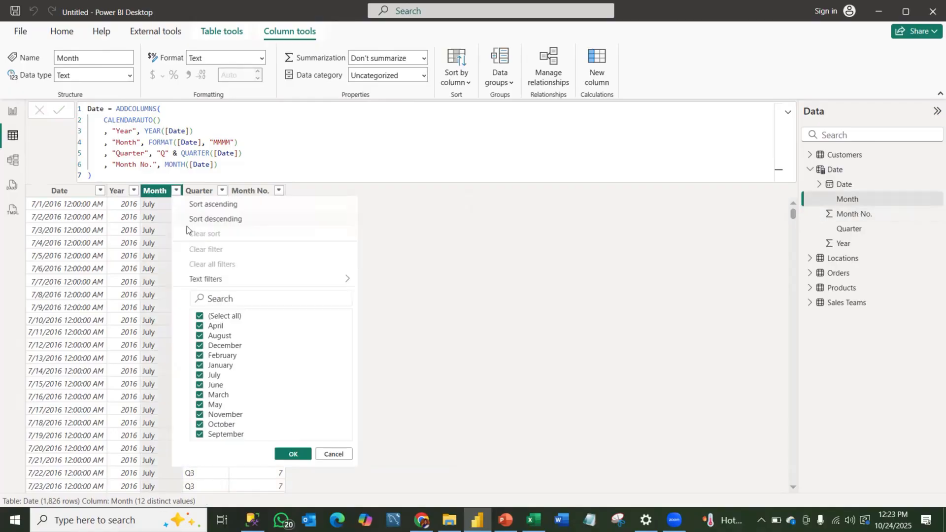
left_click(199, 317)
left_click(199, 365)
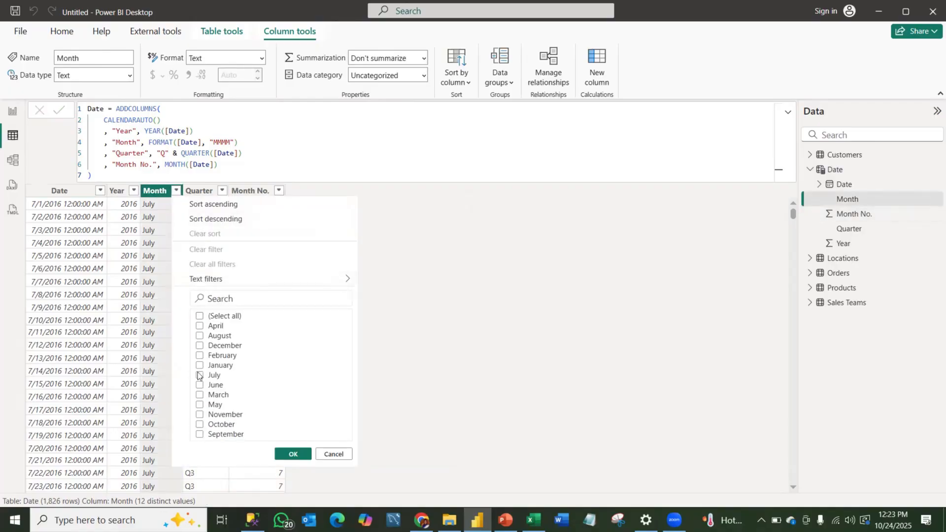
left_click(294, 454)
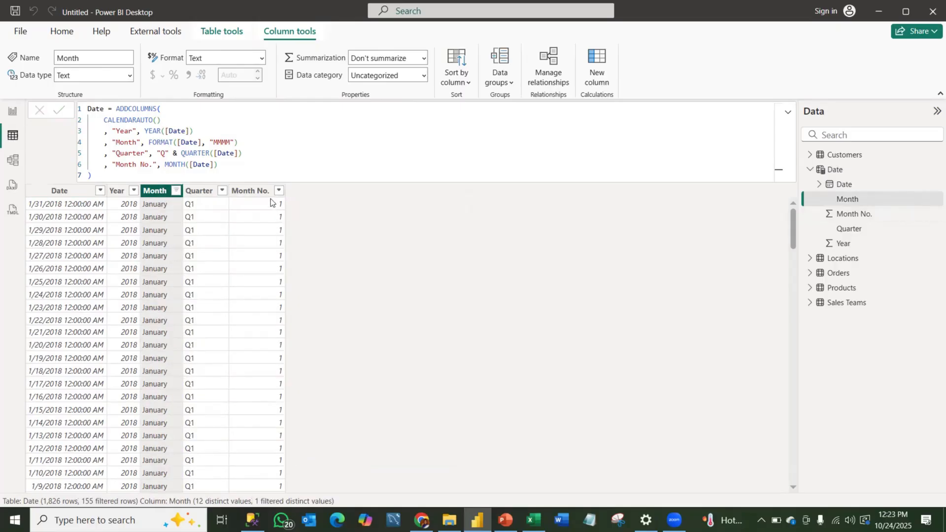
left_click(176, 191)
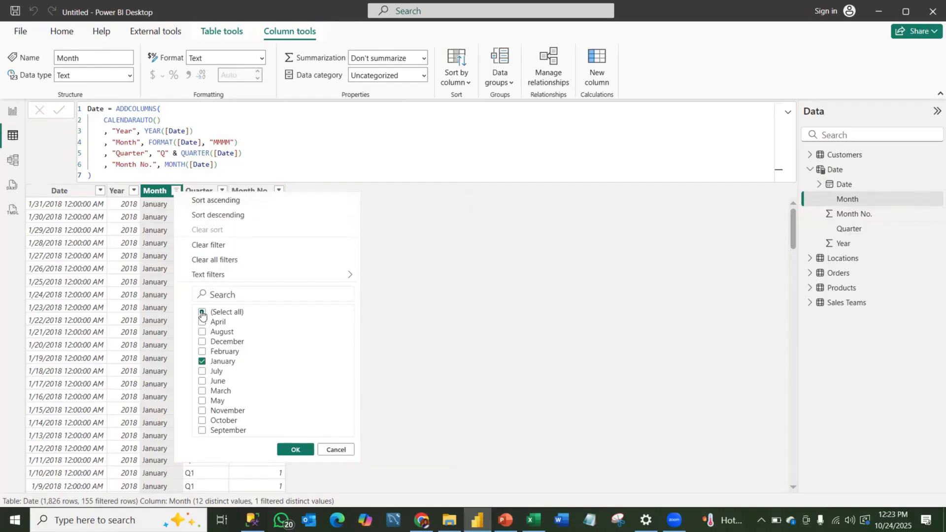
left_click(219, 260)
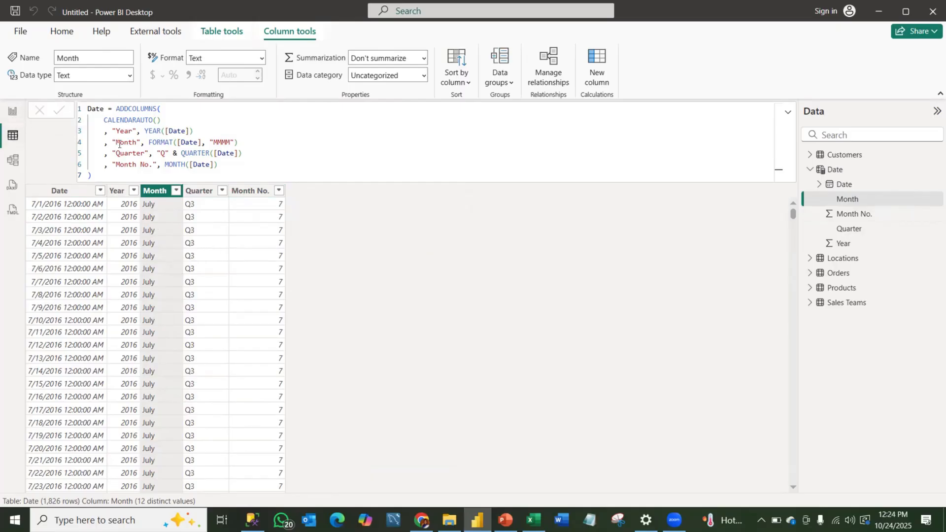
Insert an empty table visual on the report page and move it away from the canvas corner
left_click(13, 112)
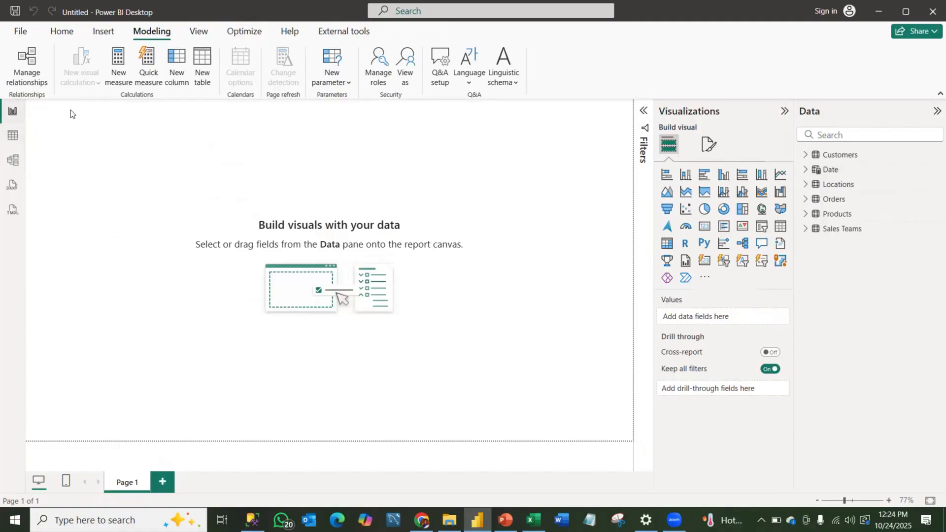
left_click(782, 226)
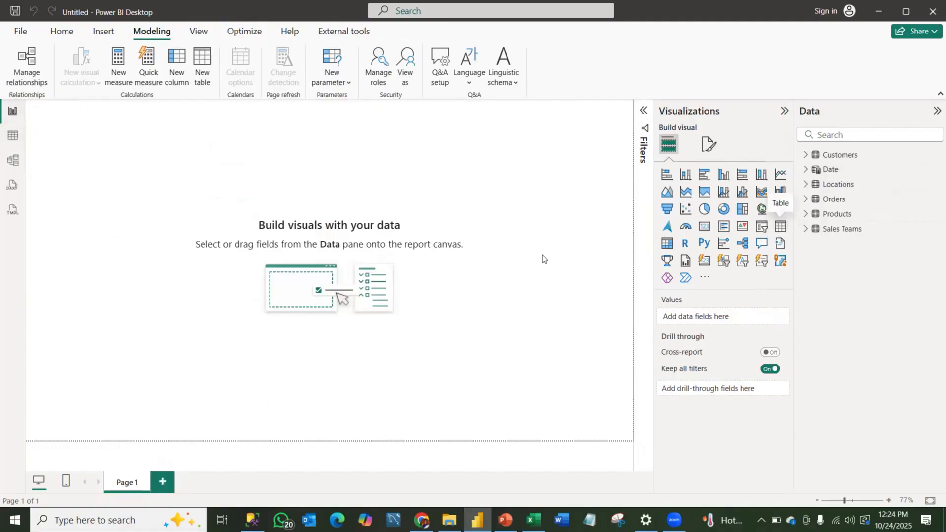
left_click_drag(93, 141, 200, 181)
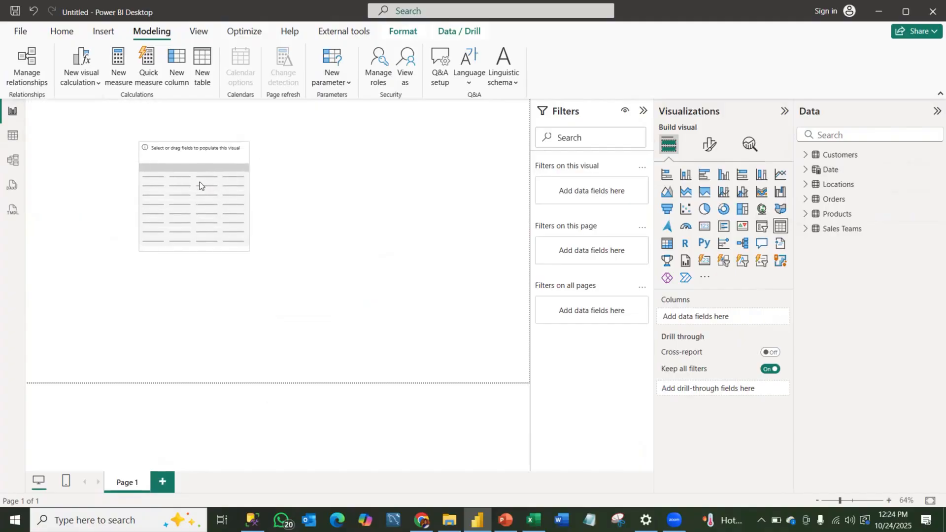
Enlarge the empty table visual on the report page in both width and height
left_click(890, 501)
left_click(890, 500)
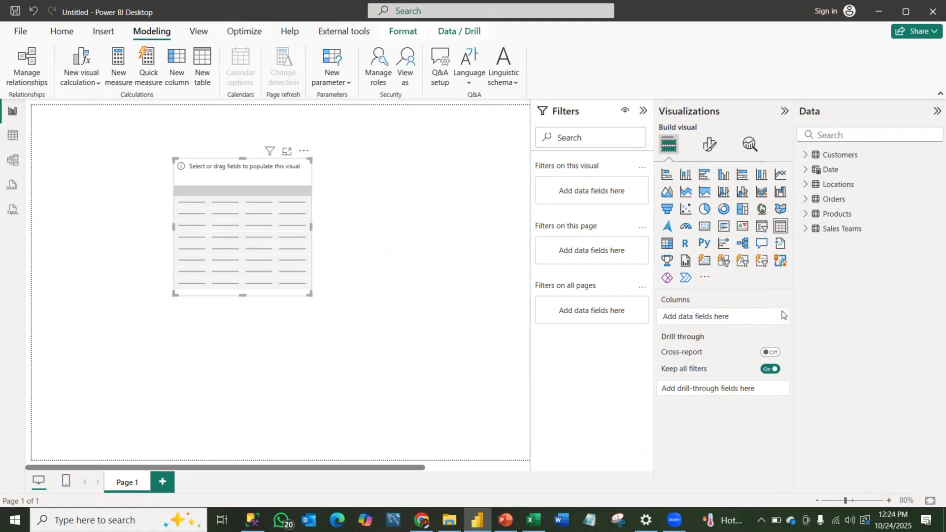
left_click_drag(315, 232, 422, 227)
left_click(295, 318)
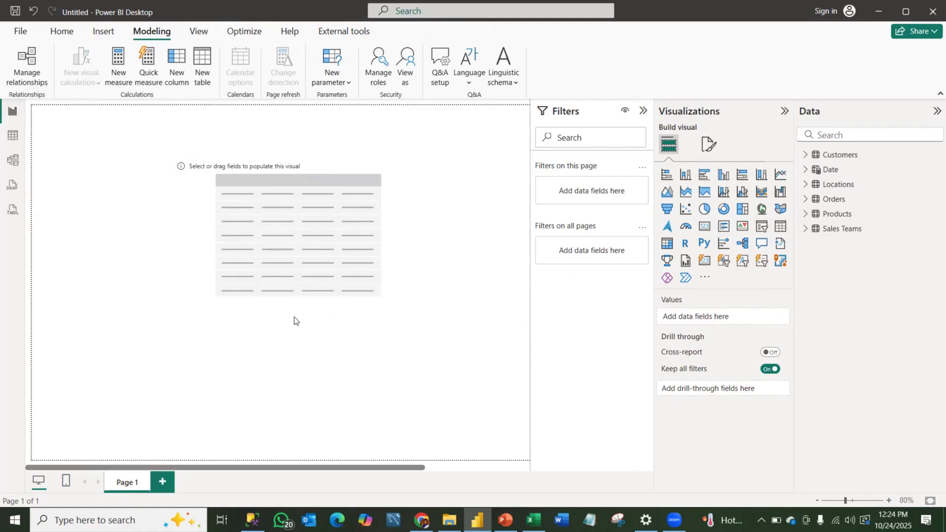
left_click(294, 301)
left_click_drag(298, 308, 298, 331)
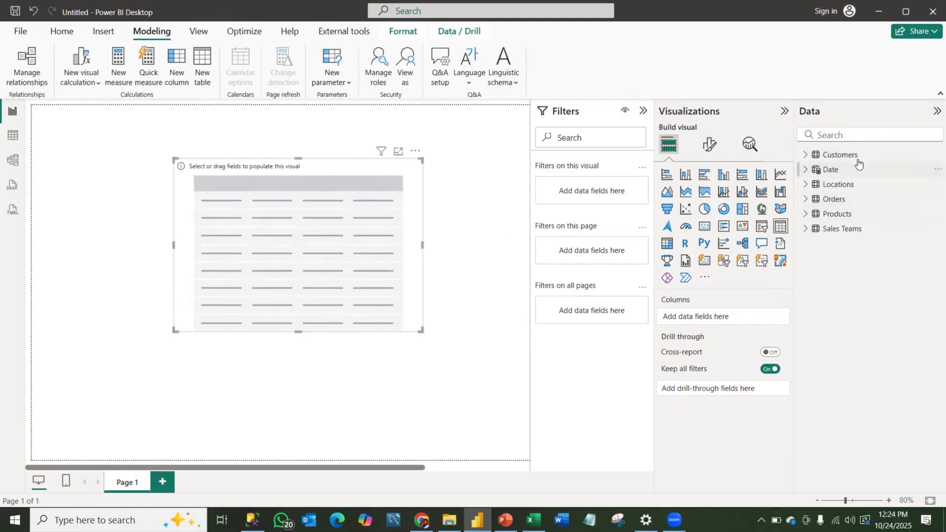
Add Month from the Date table and Sales from the Orders table to the visual, and shift it slightly sideways
left_click(806, 169)
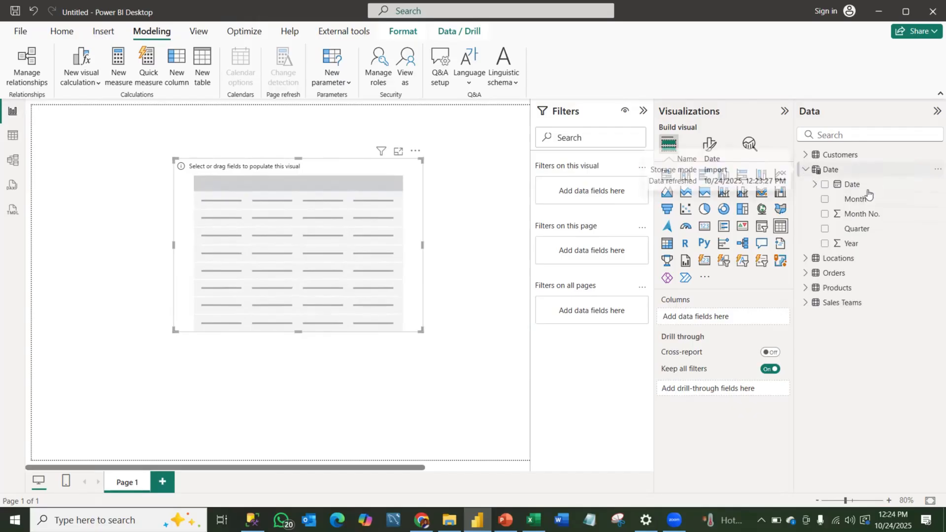
left_click(824, 201)
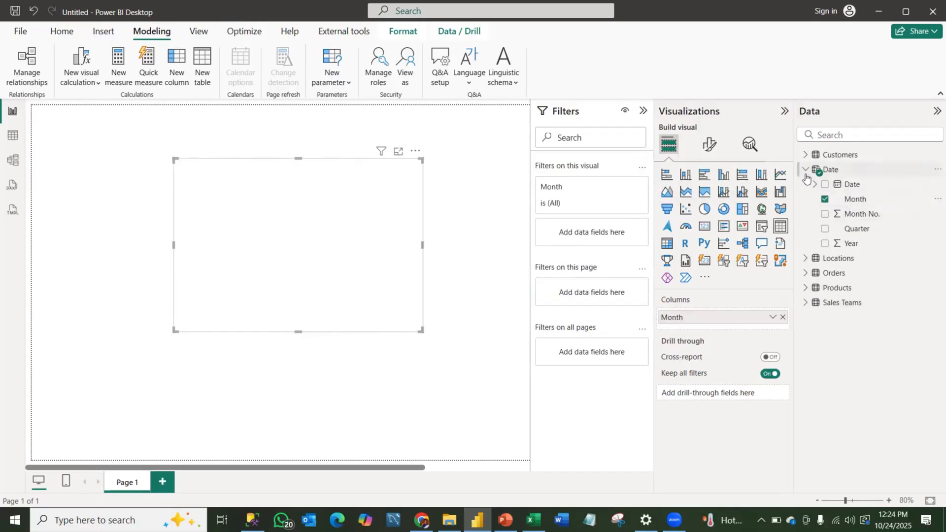
left_click(805, 170)
left_click(805, 199)
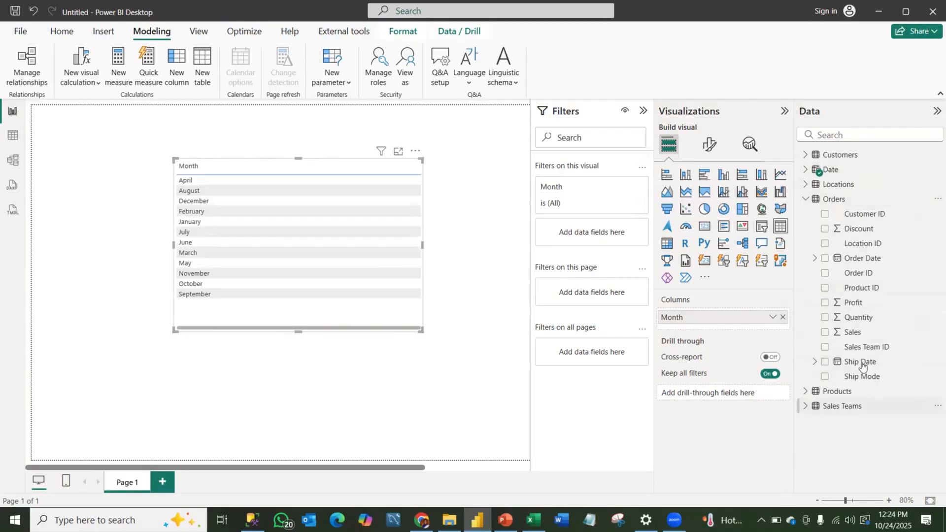
left_click(825, 332)
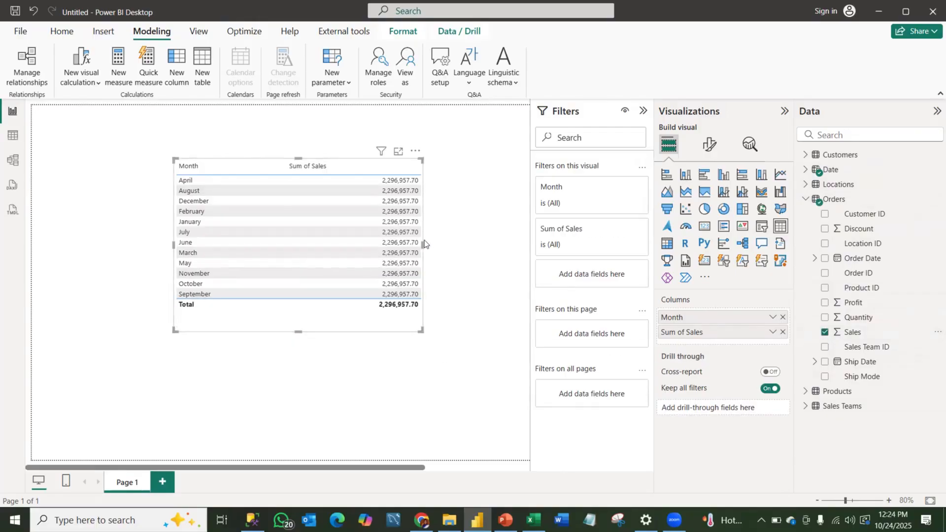
left_click_drag(421, 241, 436, 241)
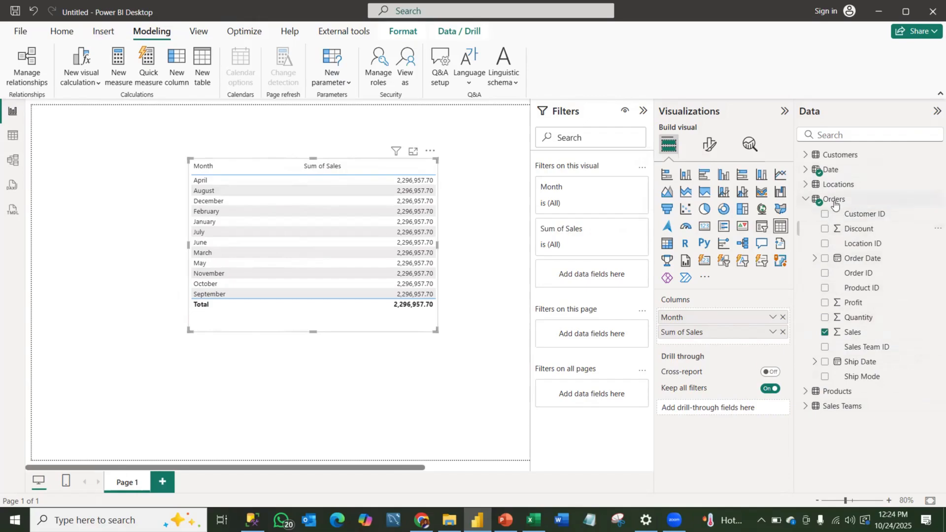
In the model diagram, collapse the formula editor to a single line and move the Locations table below the Orders table
left_click(13, 160)
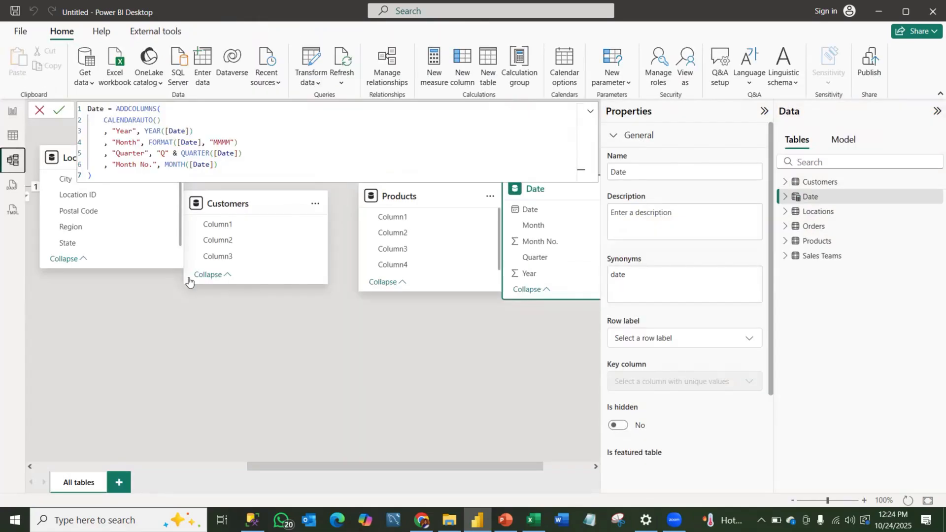
left_click(790, 501)
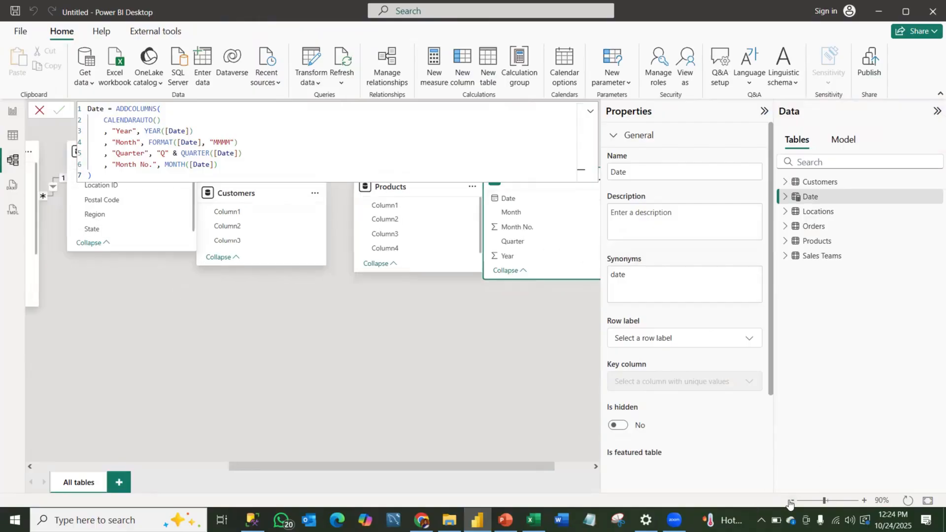
left_click(592, 111)
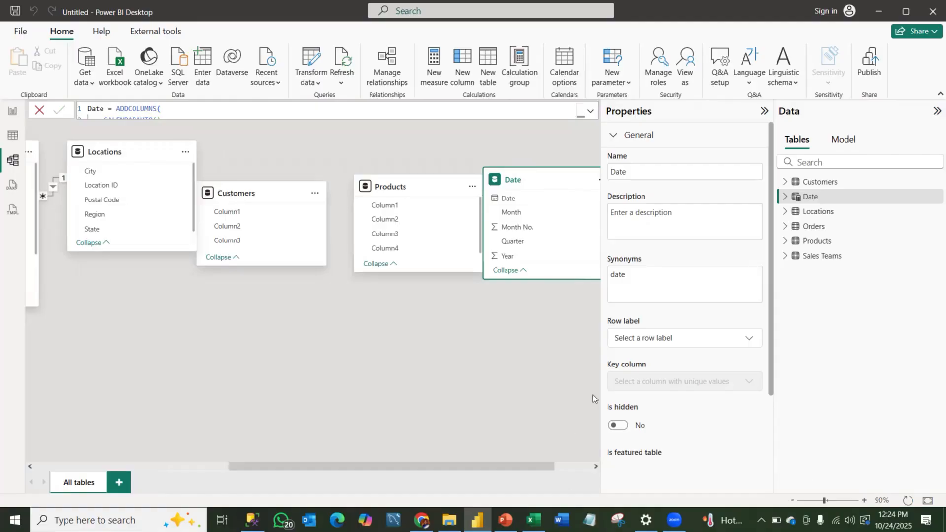
scroll(448, 460, "right", 3)
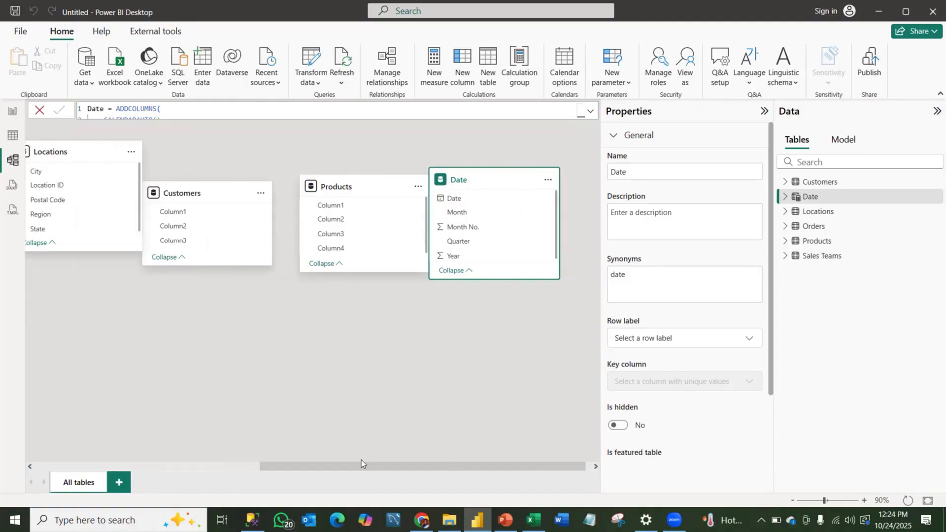
scroll(445, 454, "left", 3)
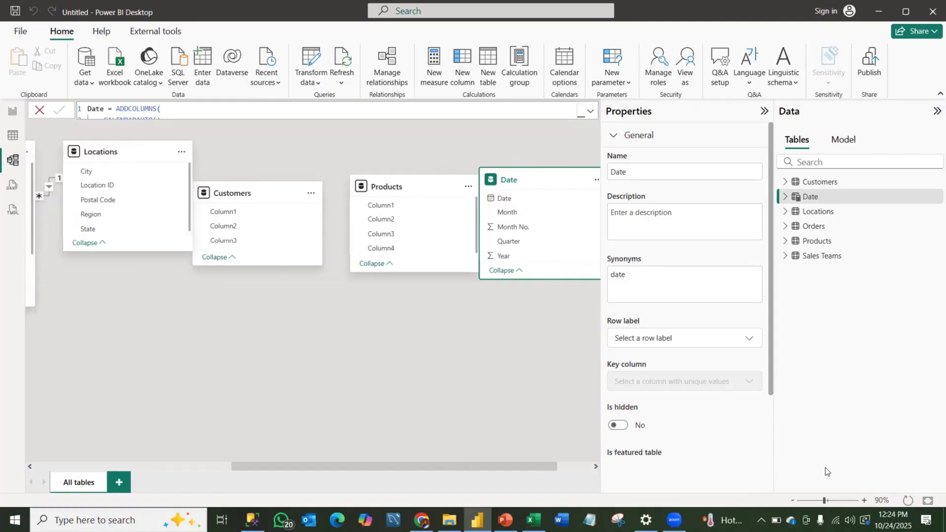
left_click(792, 501)
left_click(793, 501)
left_click(792, 501)
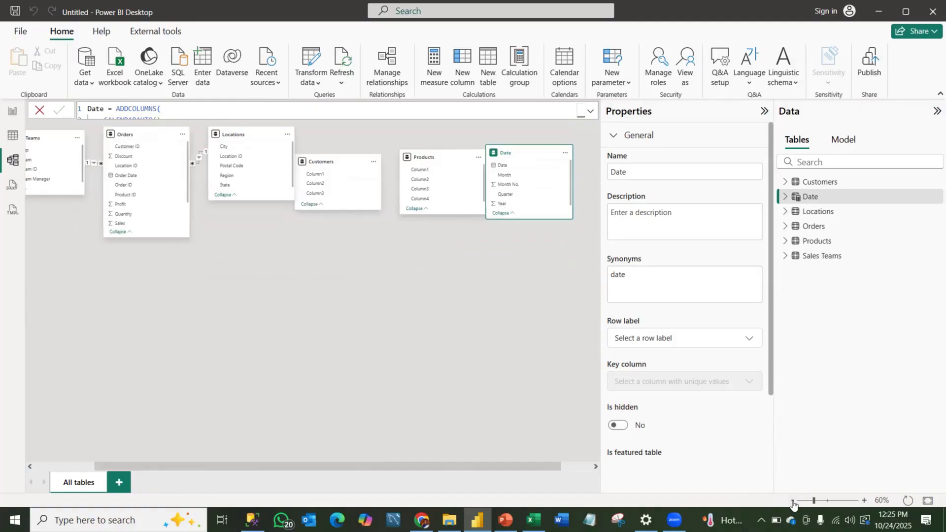
left_click(793, 501)
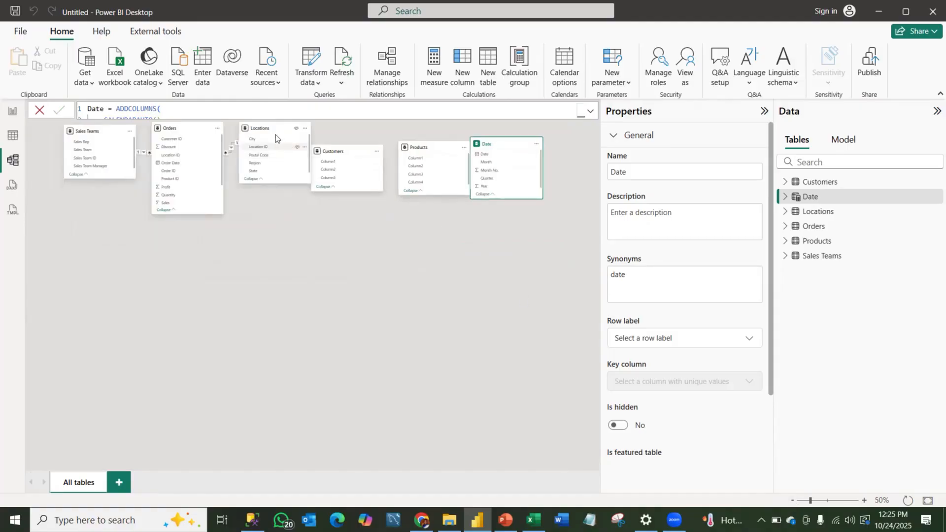
left_click_drag(270, 129, 192, 296)
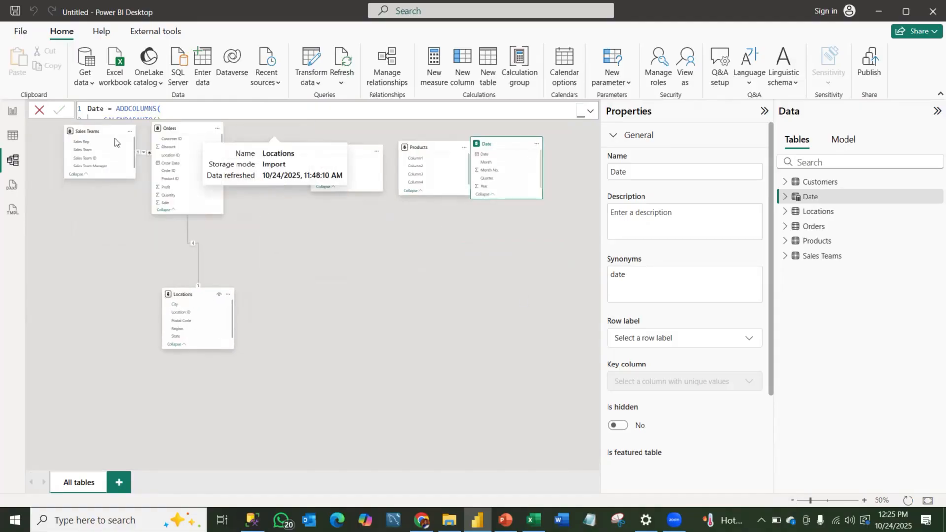
Rearrange the diagram by lowering Sales Teams slightly, placing Date beside Locations, and shifting Orders to sit between Sales Teams and Date
left_click_drag(99, 129, 84, 163)
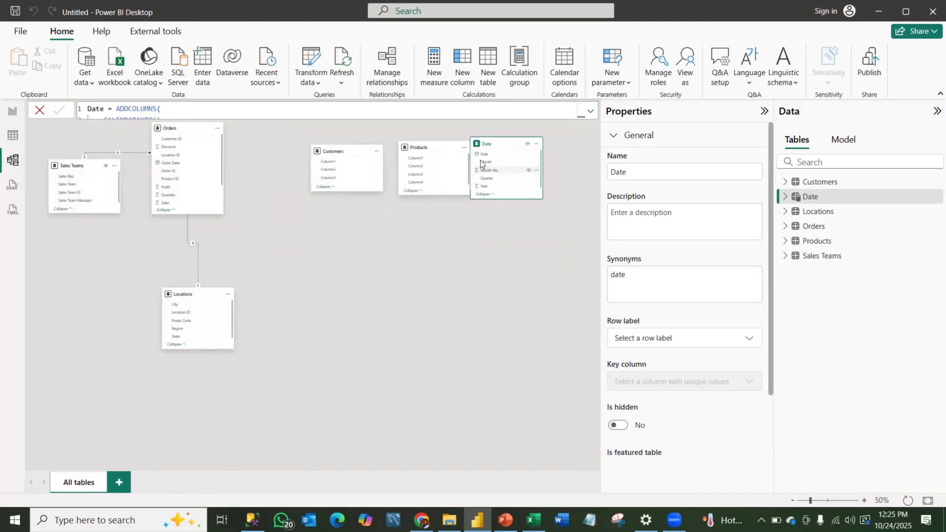
left_click_drag(484, 142, 278, 255)
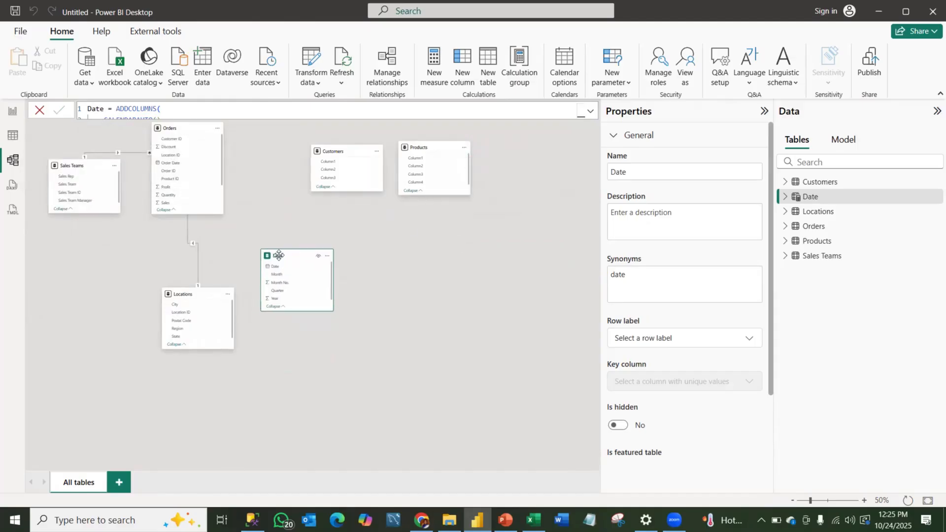
left_click_drag(156, 120, 183, 126)
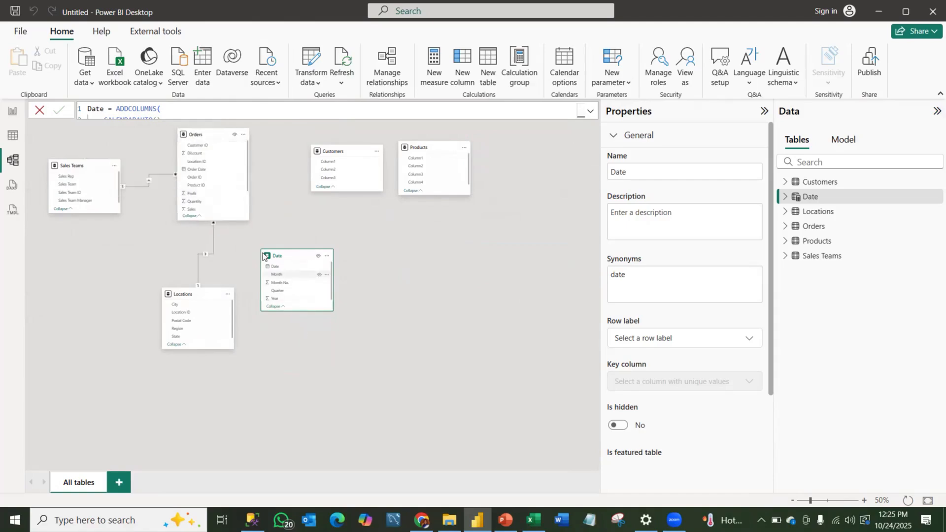
Create an active one-to-many, single-direction relationship from the Date table's Date column to Ship Date in Orders, and check the report visual
left_click_drag(246, 182, 246, 208)
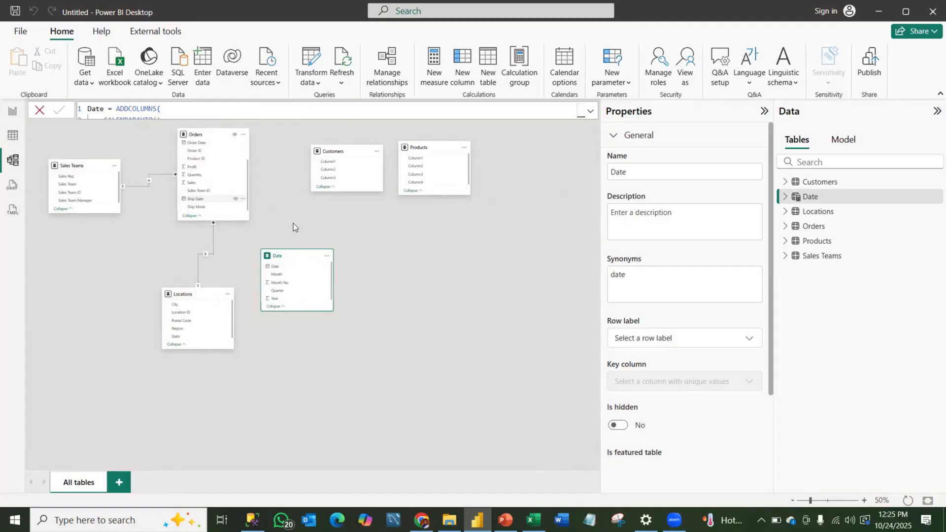
left_click_drag(286, 266, 197, 200)
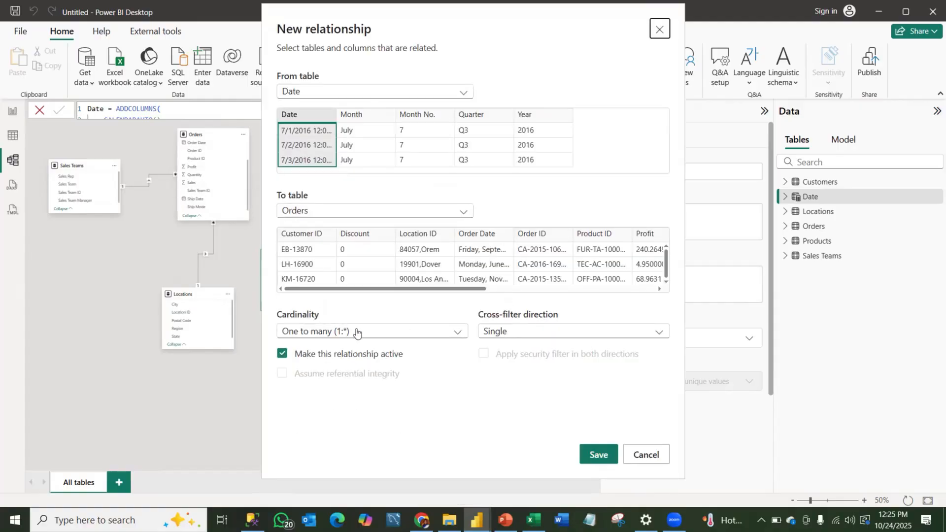
left_click(608, 456)
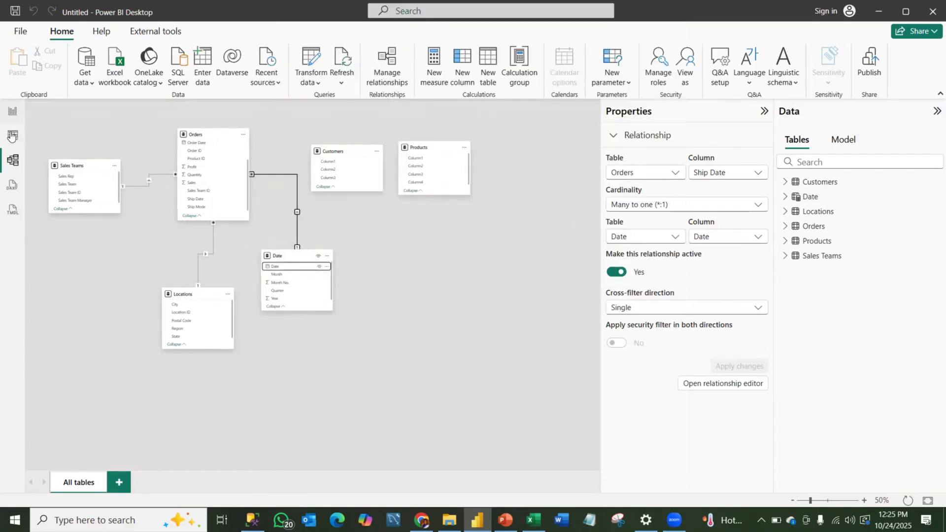
left_click(12, 114)
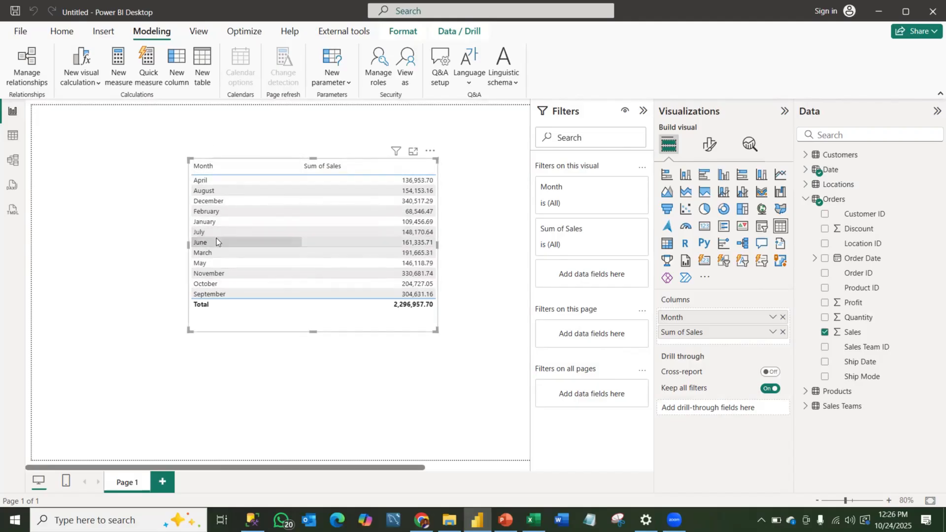
Sort the Date table's Month column by Month No. and check the month order in the report visual
left_click(13, 135)
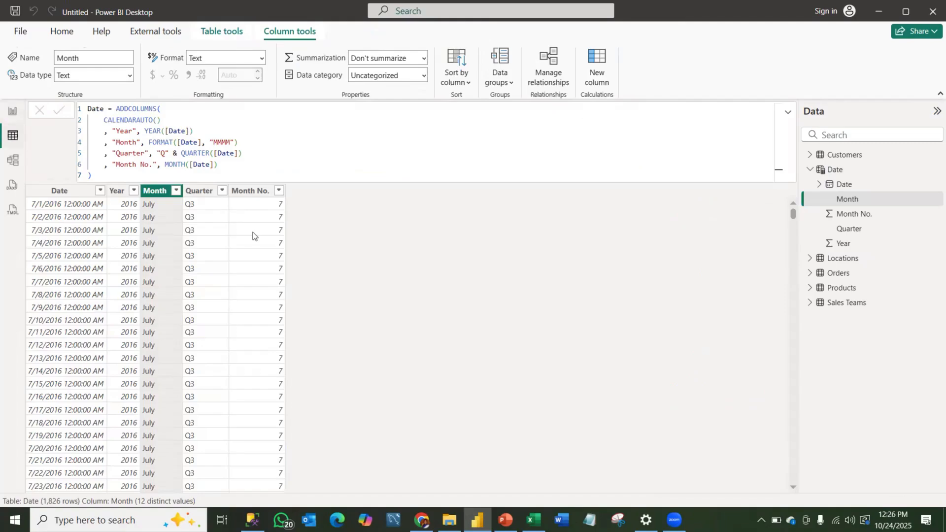
left_click(260, 194)
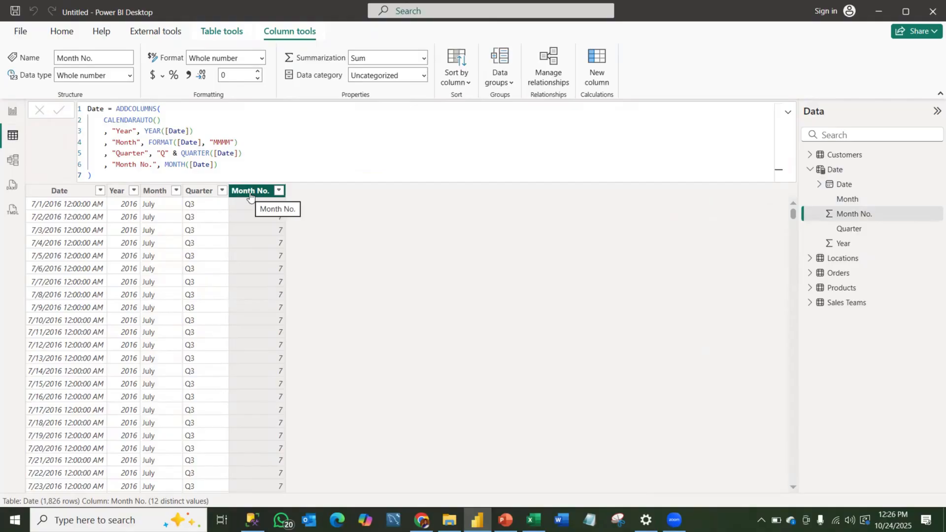
left_click(148, 197)
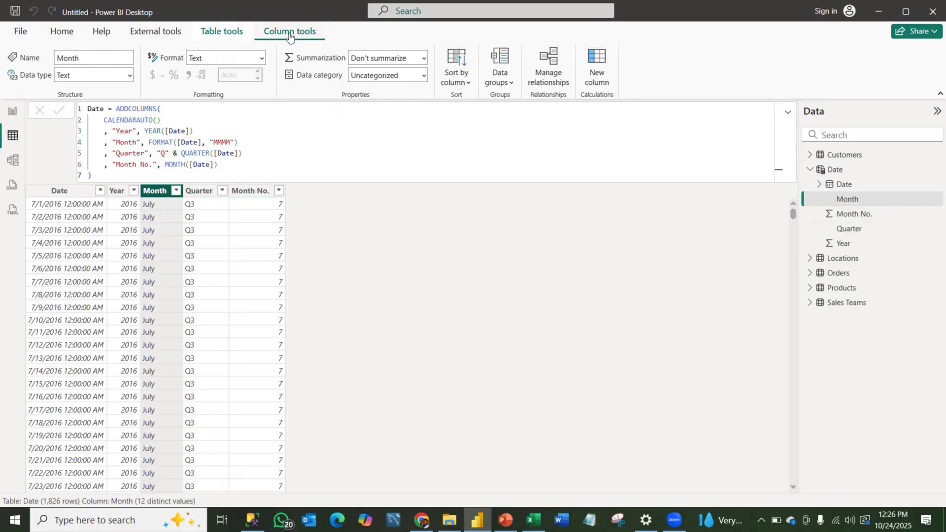
left_click(836, 170)
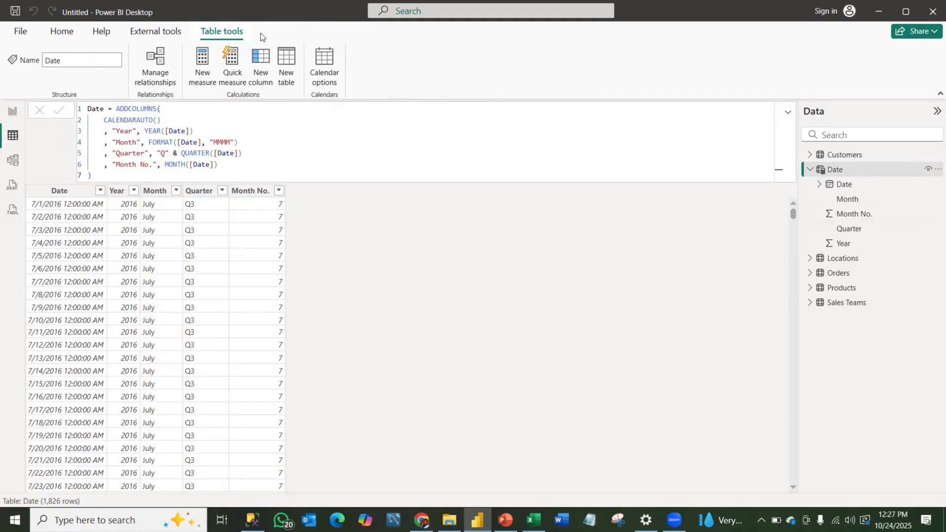
left_click(155, 192)
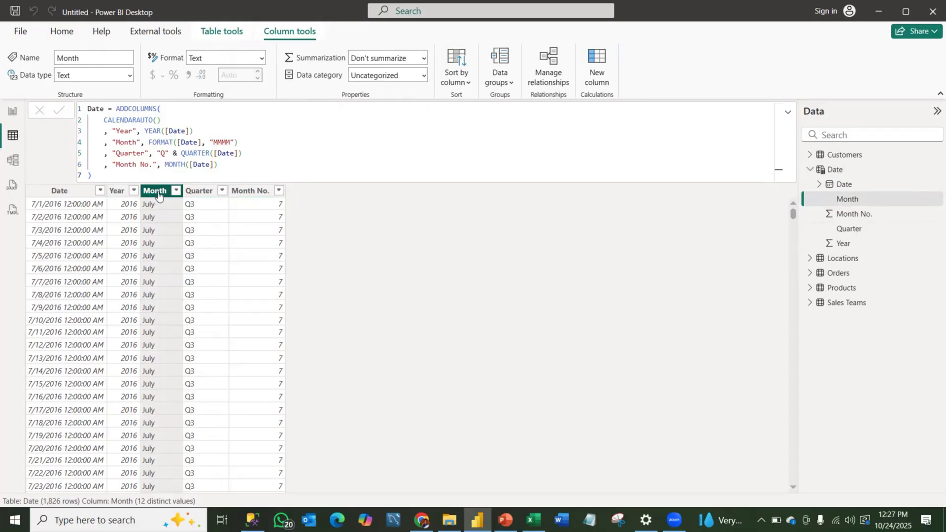
left_click(467, 83)
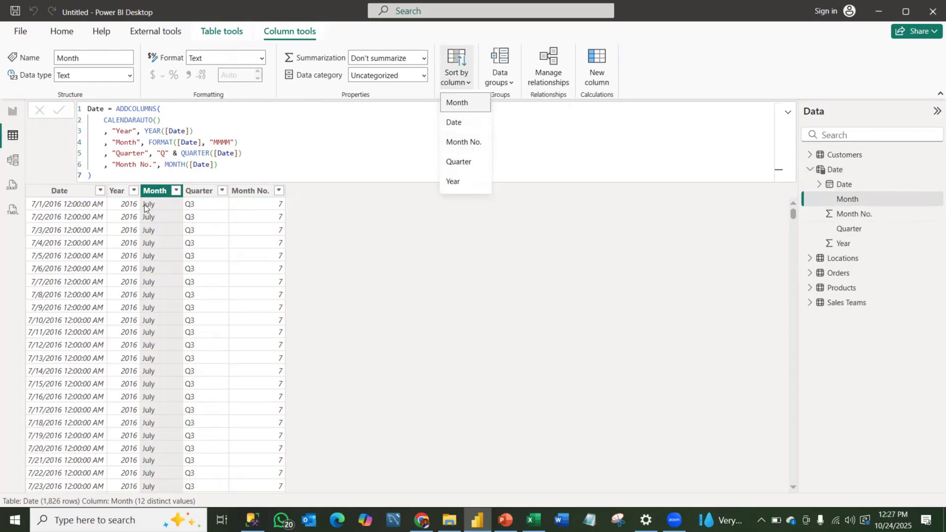
left_click(454, 146)
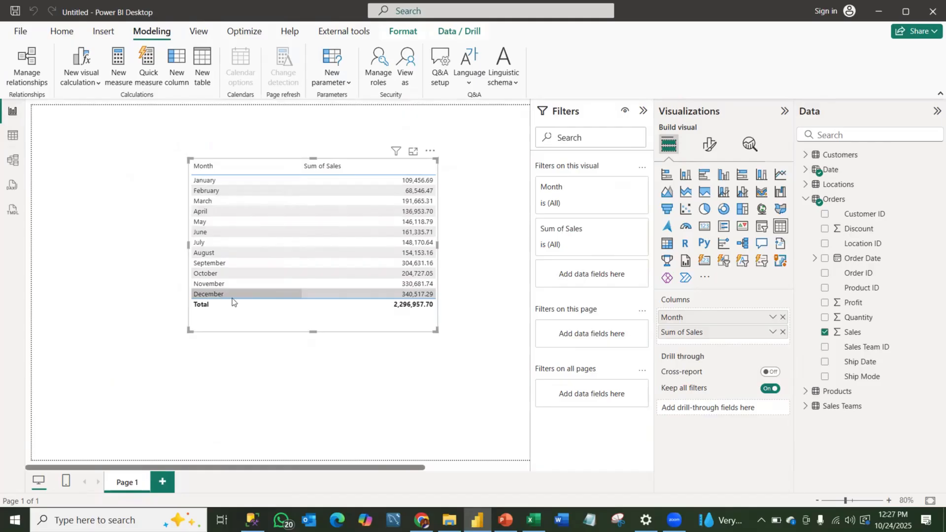
Expand the Date table's DAX formula to review it, and collapse it to a single line
left_click(13, 135)
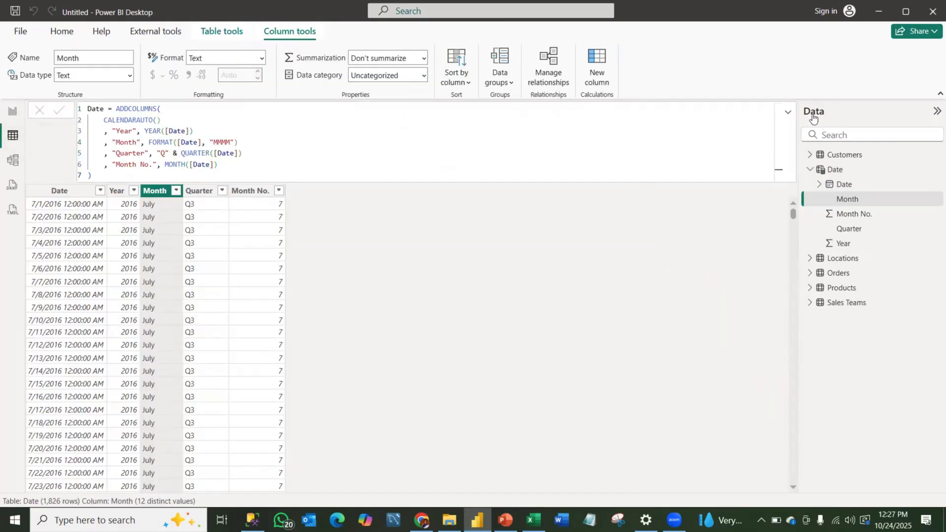
left_click(789, 114)
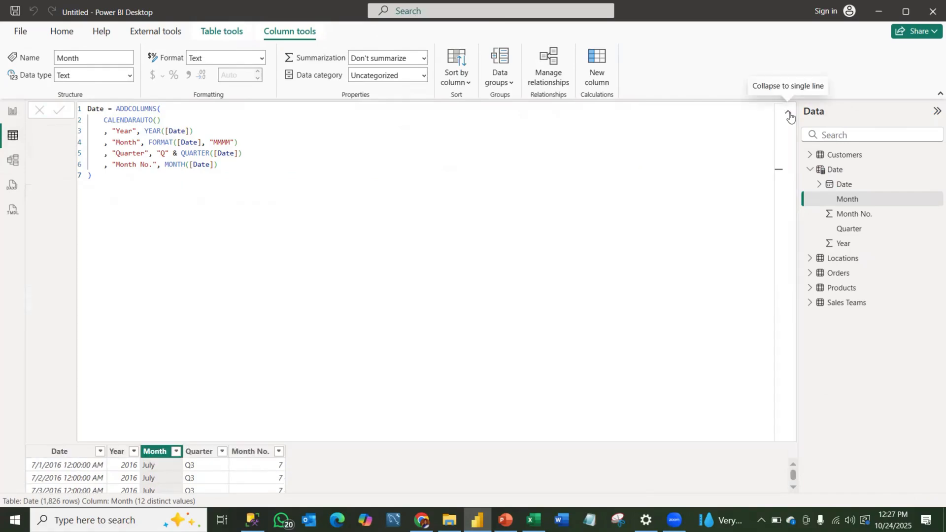
left_click(789, 114)
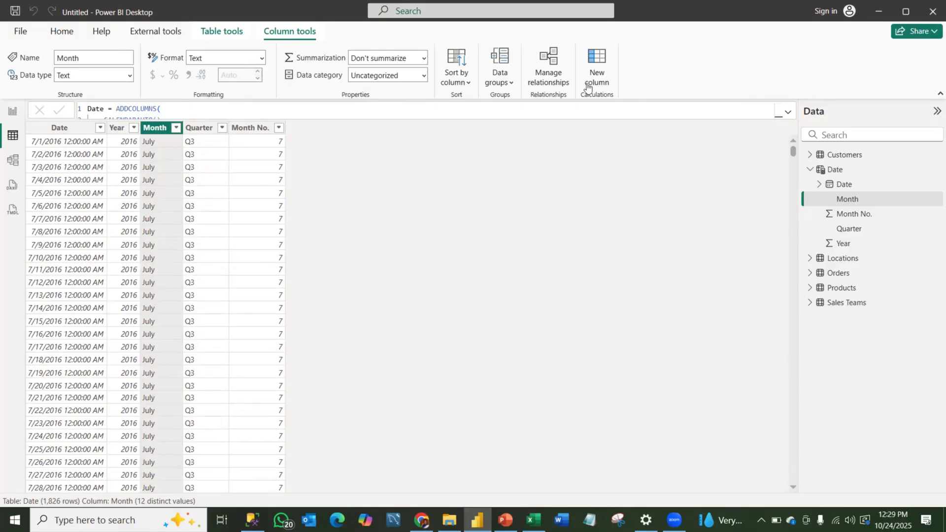
Start a new calculated table and replace the default name in its formula with Fiscal Year Date
left_click(812, 172)
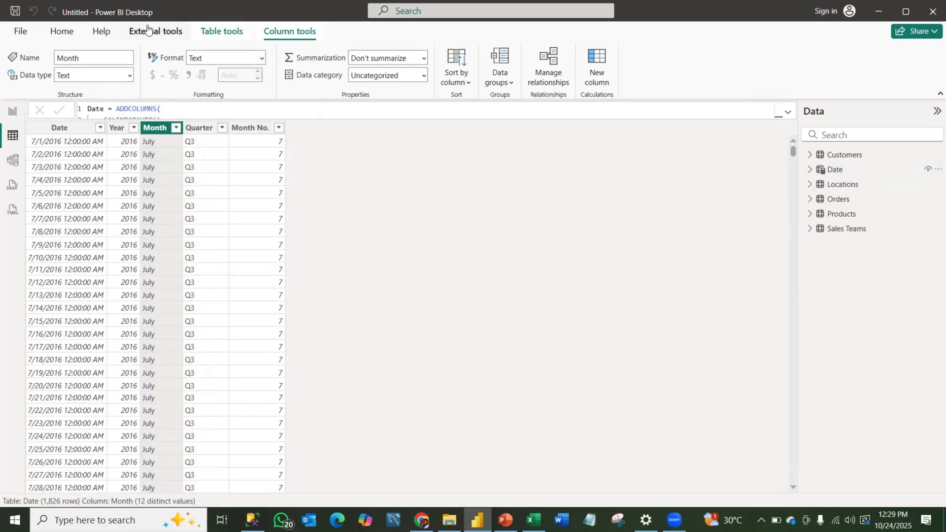
left_click(235, 32)
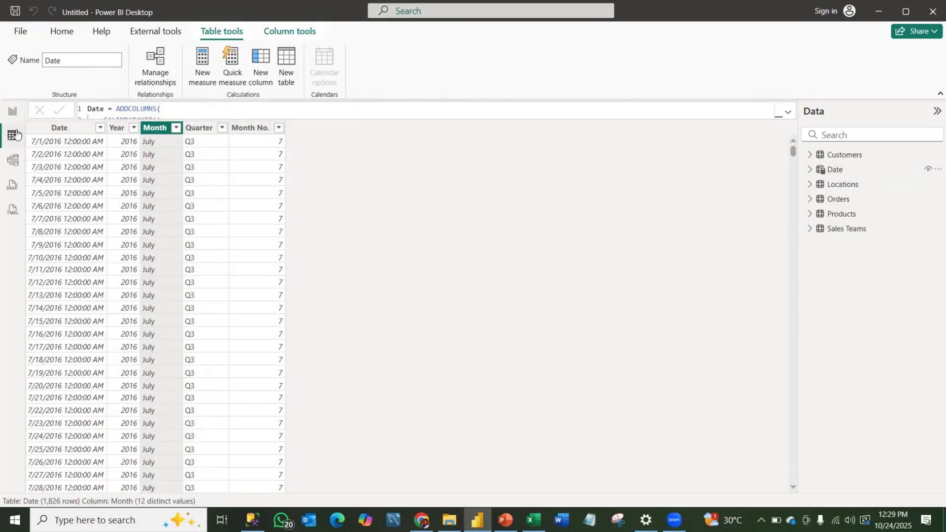
left_click(12, 114)
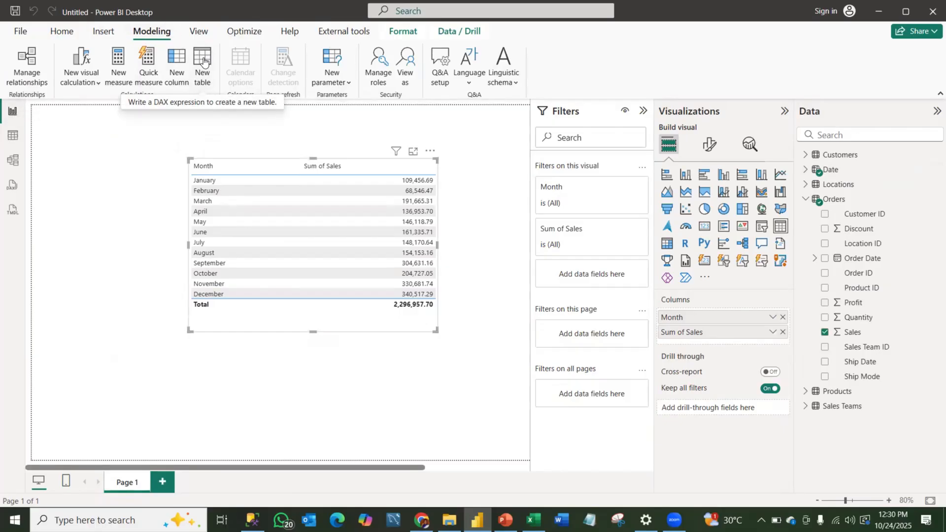
left_click(13, 136)
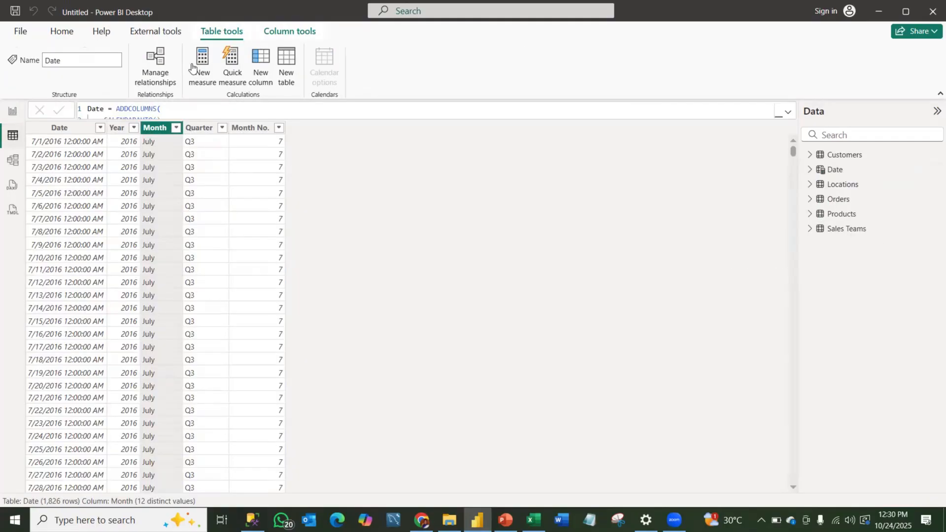
left_click(286, 65)
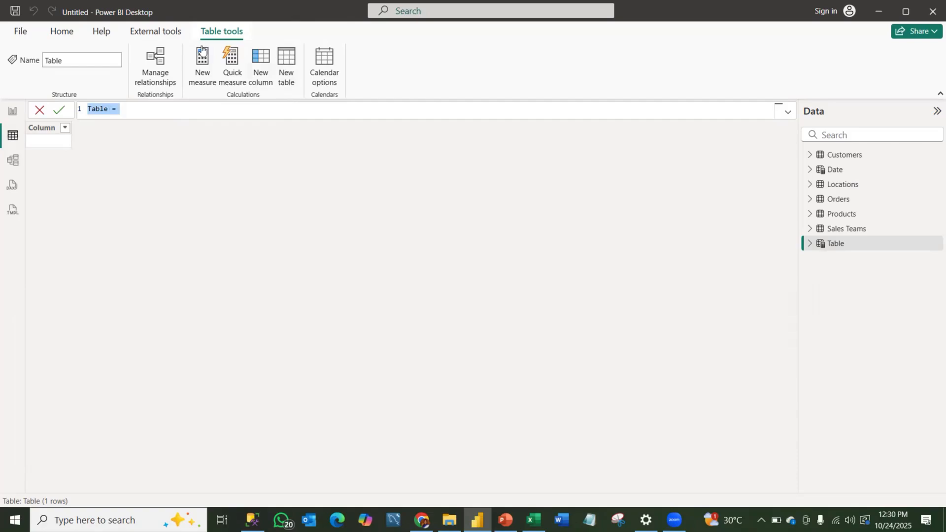
left_click(108, 110)
key("BackSpace")
key("BackSpace")
key("BackSpace")
key("BackSpace")
key("BackSpace")
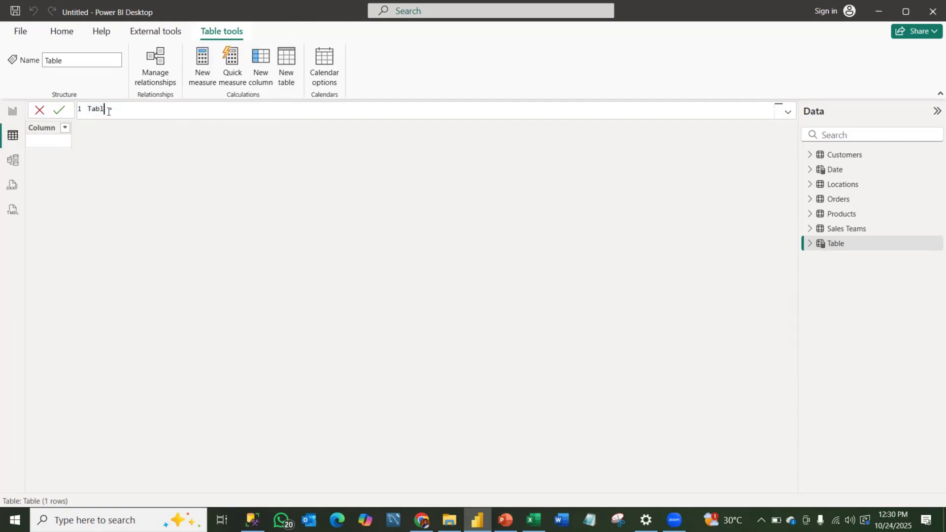
type("fISC")
key("BackSpace")
key("BackSpace")
key("BackSpace")
key("BackSpace")
type("Fiscal Year")
key("BackSpace")
key("BackSpace")
key("BackSpace")
key("BackSpace")
type("ear Date =")
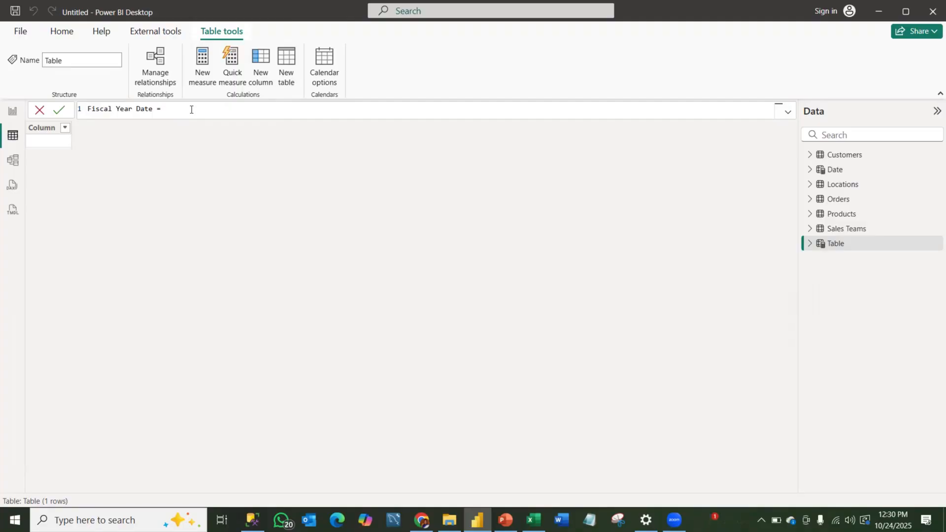
Define the Fiscal Year Date table as CALENDARAUTO(9), making September the fiscal year end month
type("cal")
left_click(209, 143)
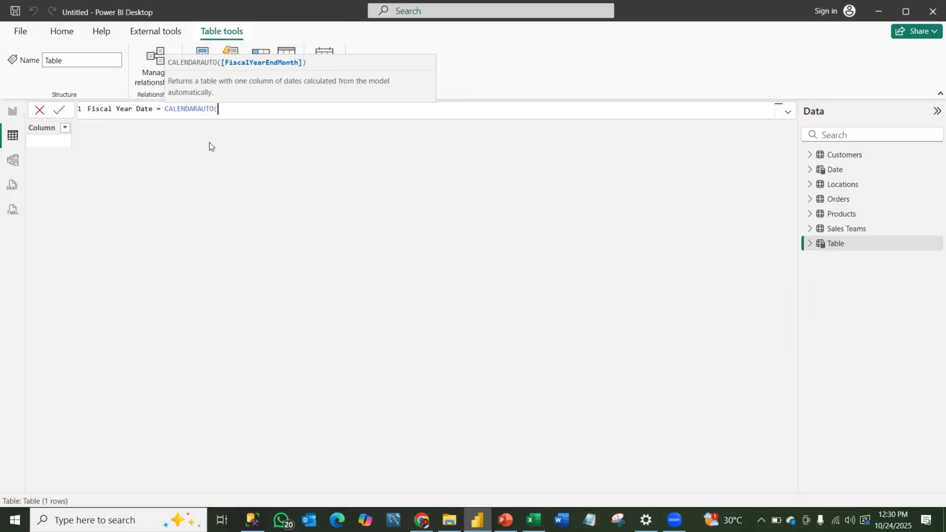
type("9)")
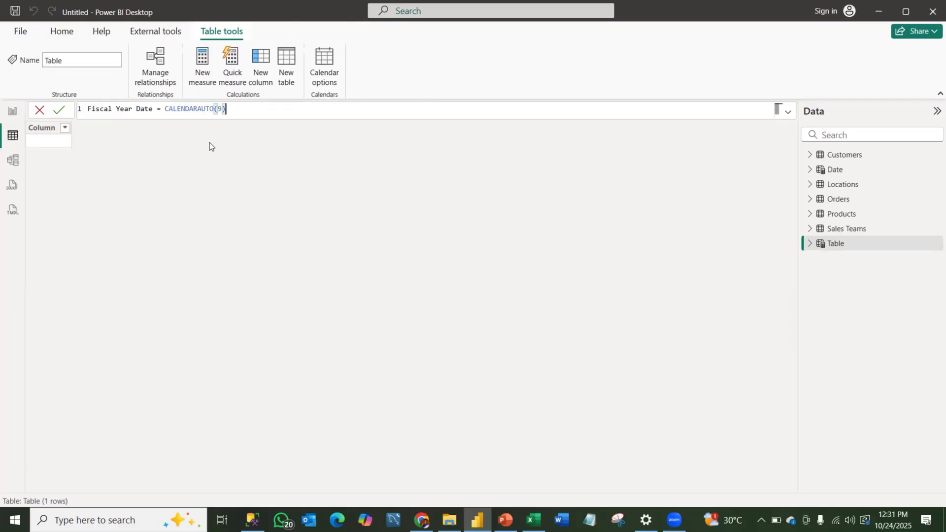
key("Return")
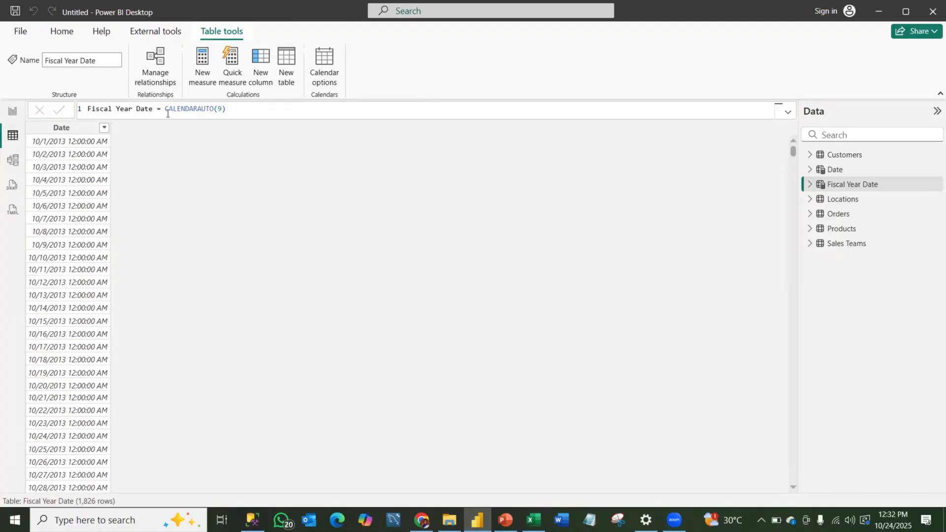
Start a new calculated column in the Fiscal Year Date table and replace its default name with Month
left_click(244, 109)
left_click(260, 64)
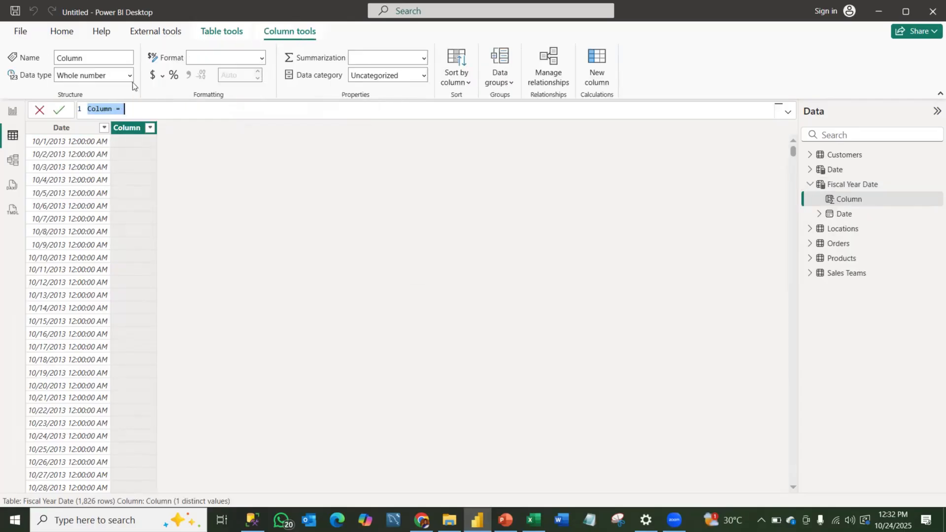
left_click(112, 107)
key("BackSpace")
key("BackSpace")
key("BackSpace")
key("BackSpace")
key("BackSpace")
key("BackSpace")
type("mO")
key("BackSpace")
key("BackSpace")
type("Month")
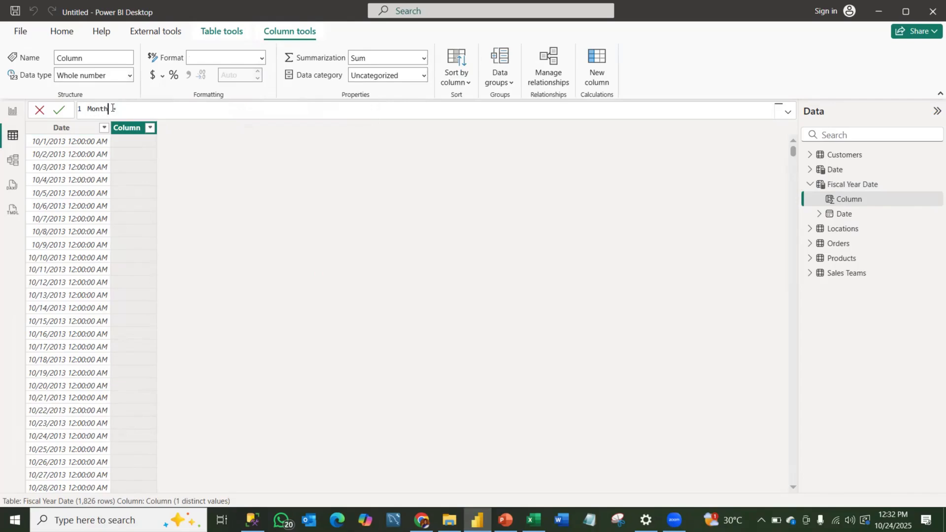
Define the Month column as FORMAT('Fiscal Year Date'[Date], "MMMM") to return full month names
type(" = Formt")
key("BackSpace")
key("BackSpace")
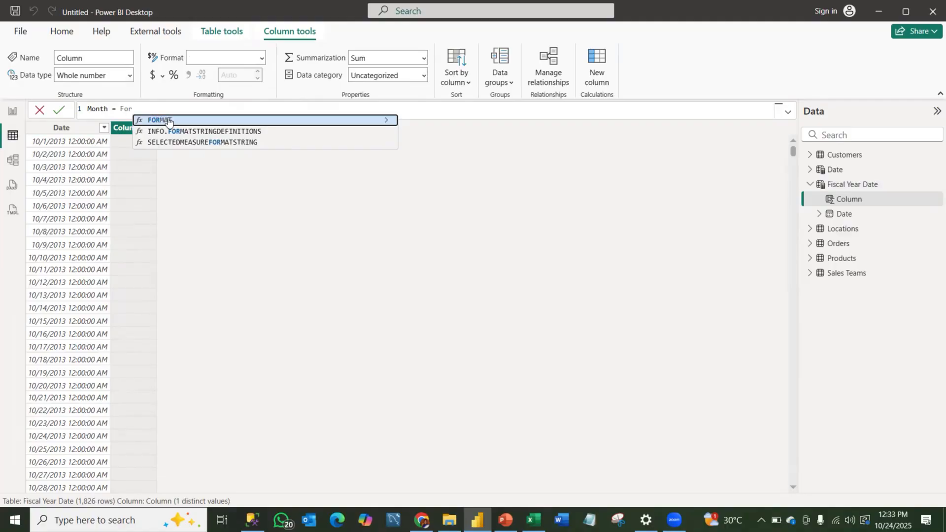
left_click(168, 120)
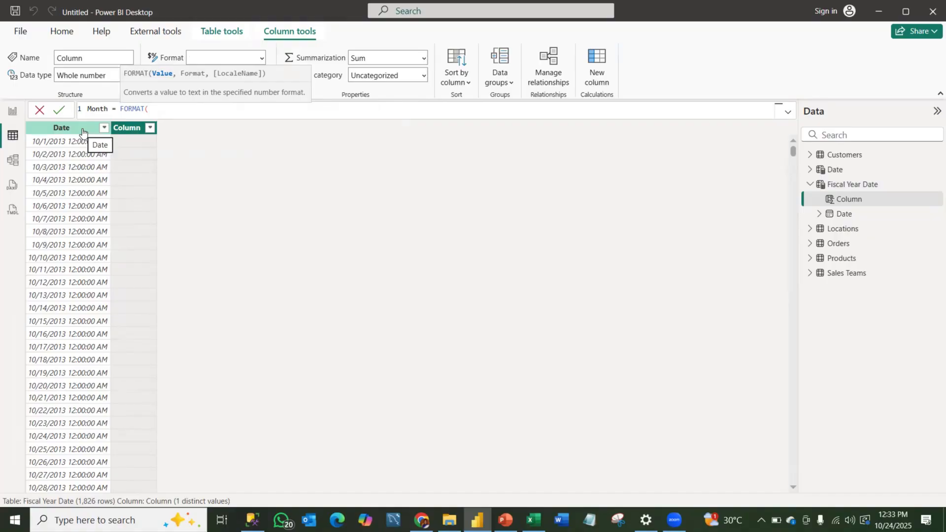
type("dat")
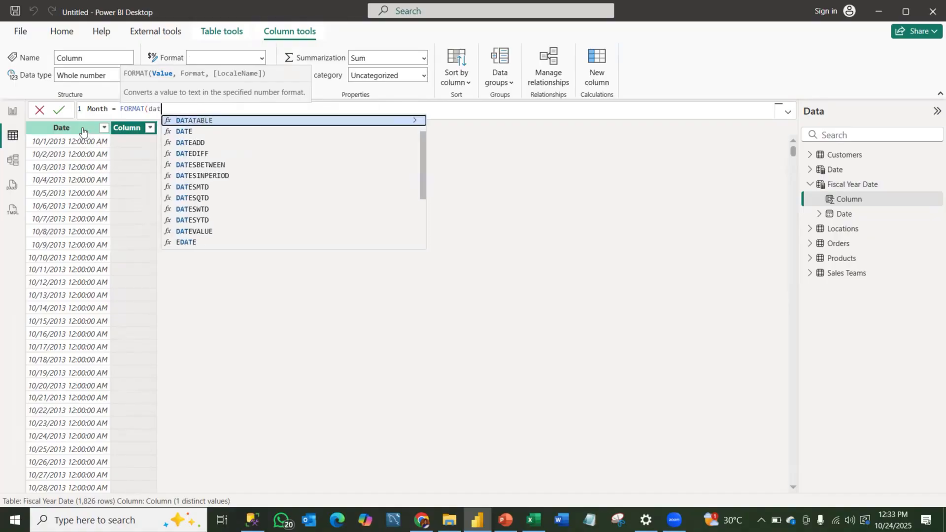
type("e")
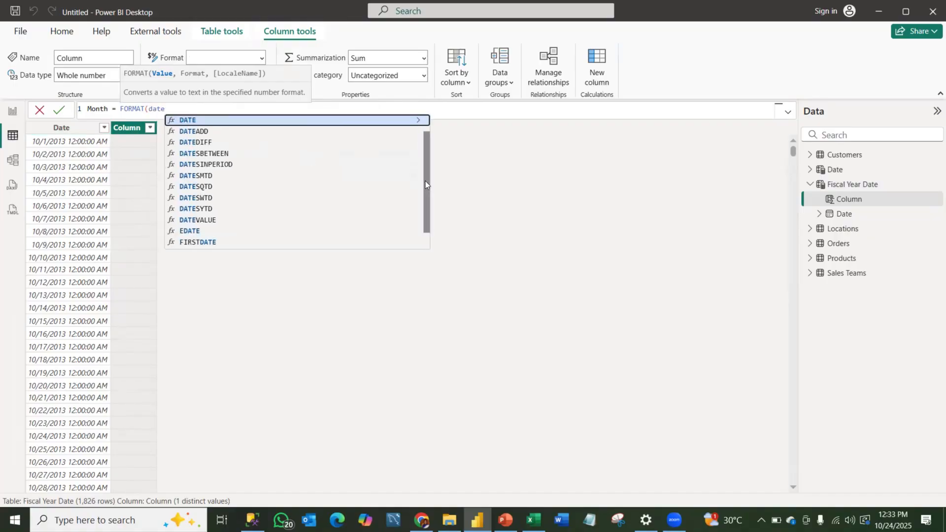
scroll(424, 185, "up", 1)
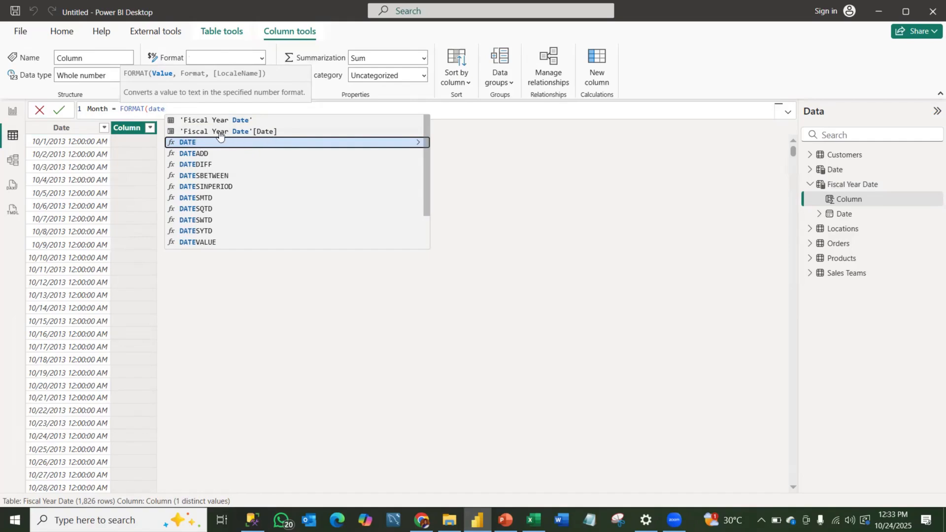
left_click(244, 132)
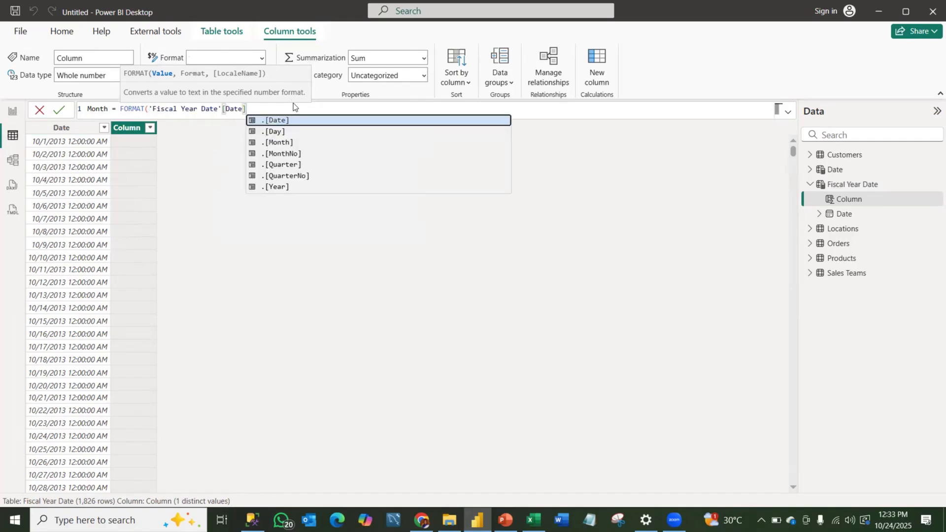
type(", \"MMMM")
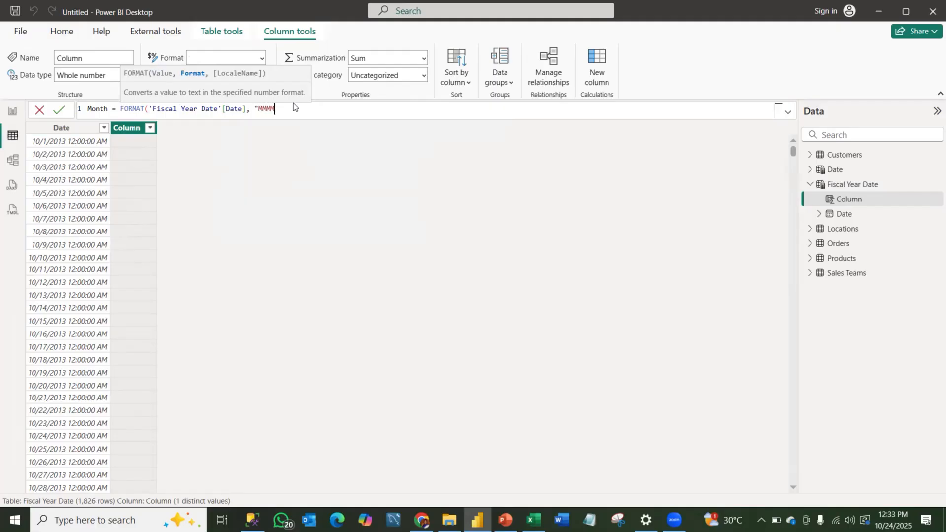
type("\")")
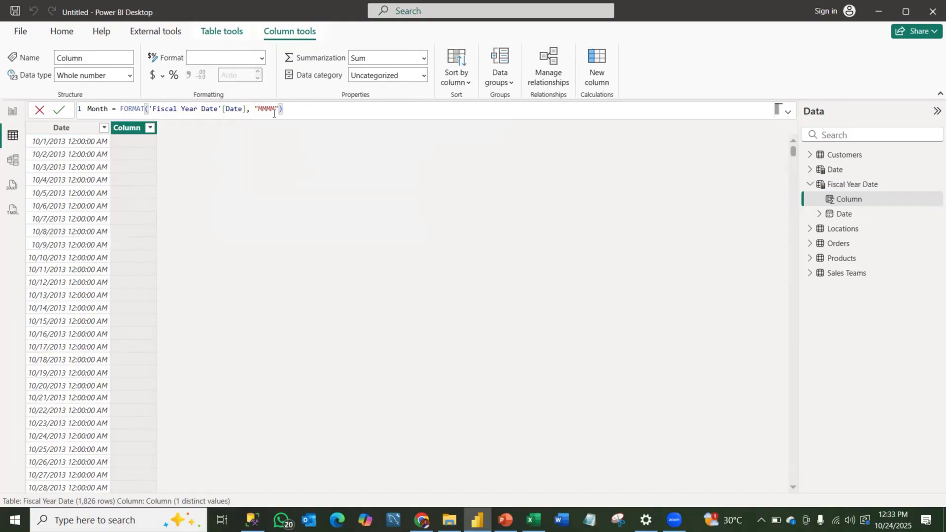
key("Return")
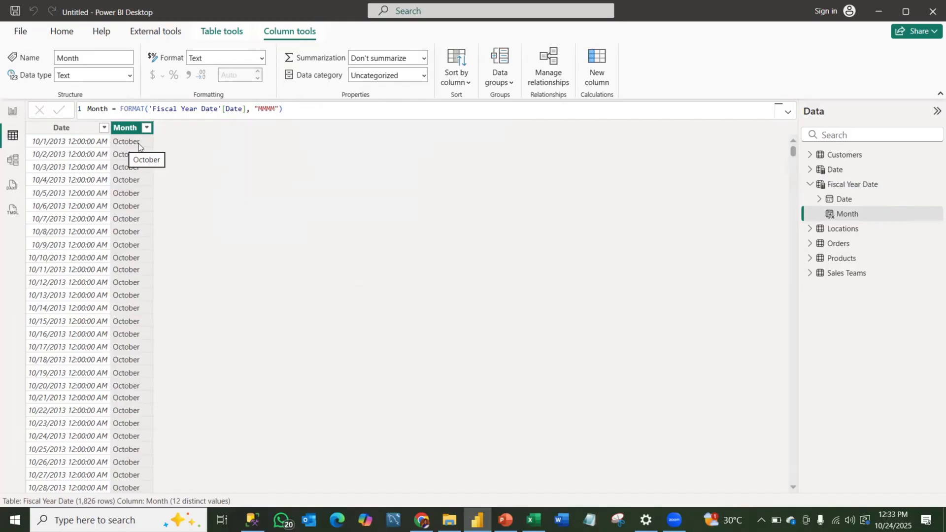
Start another calculated column in the Fiscal Year Date table and replace its default name with Quarter
left_click(59, 127)
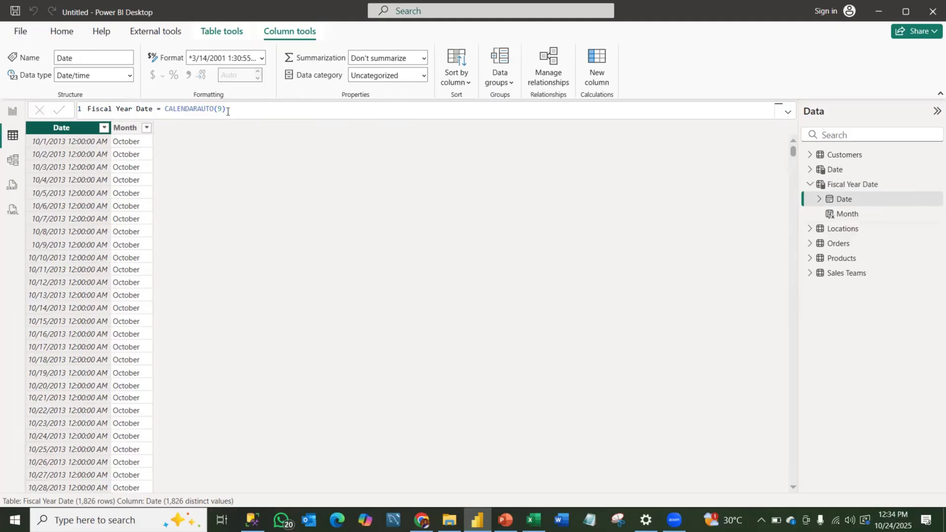
left_click(126, 128)
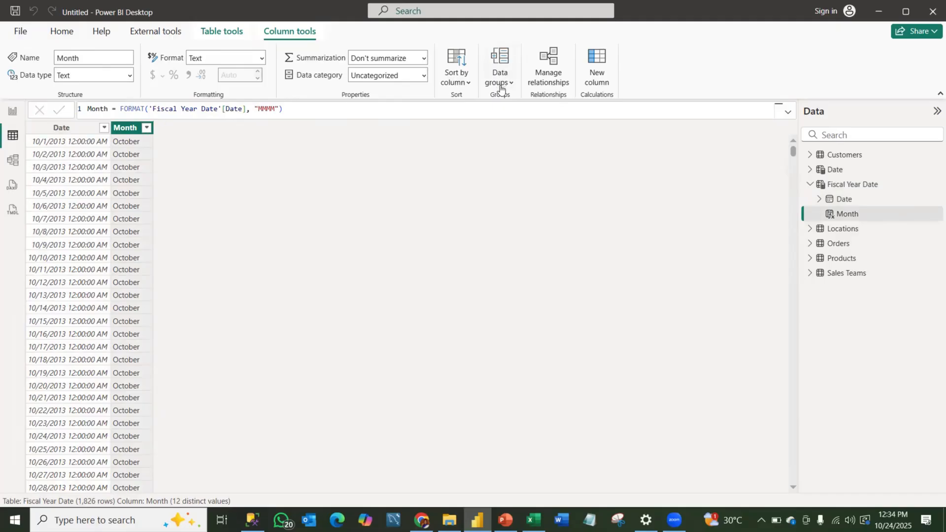
left_click(594, 62)
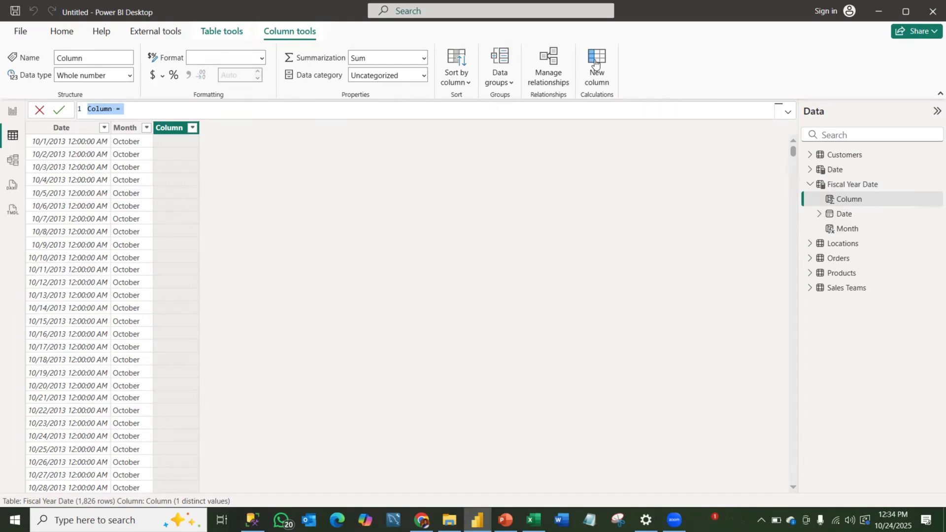
left_click(115, 111)
double_click(113, 112)
key("BackSpace")
type("C")
key("BackSpace")
type("Quarter")
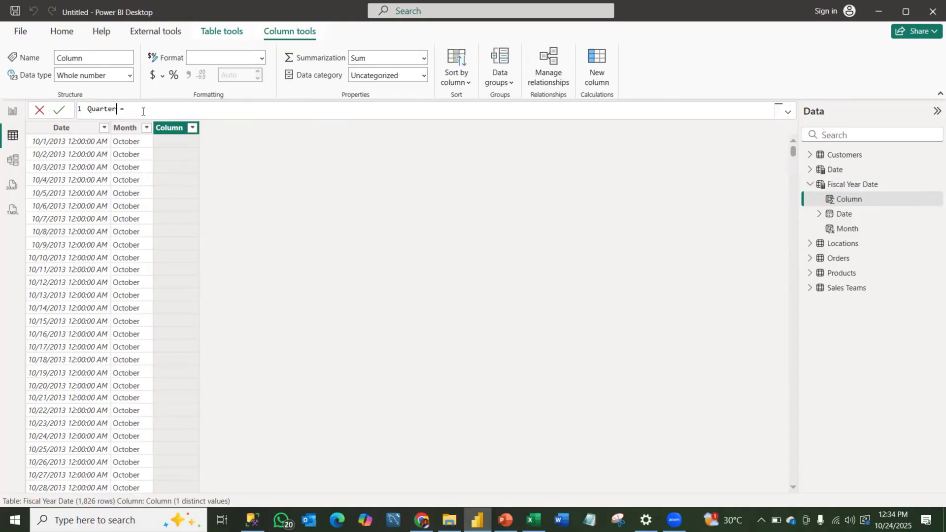
Define the Quarter column as QUARTER(EDATE('Fiscal Year Date'[Date], -9)) to shift dates back nine months
left_click(143, 112)
type("quart")
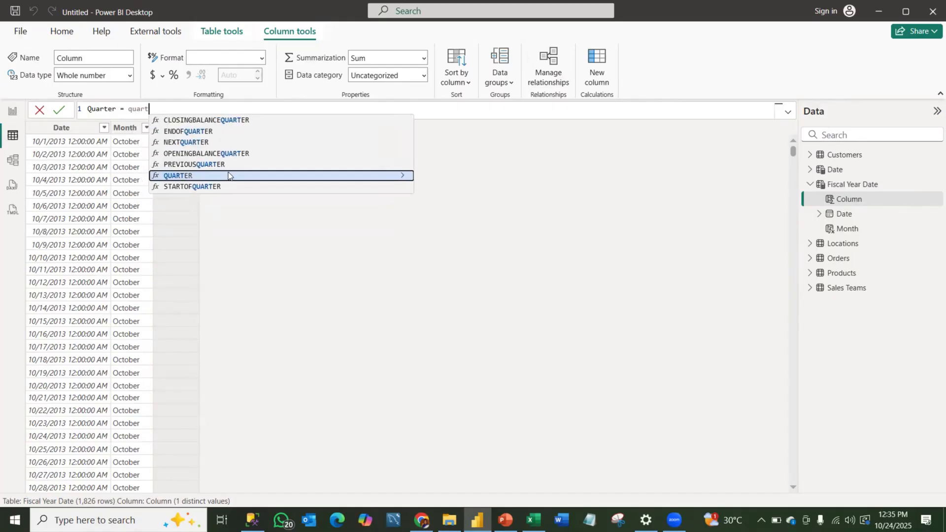
key("Tab")
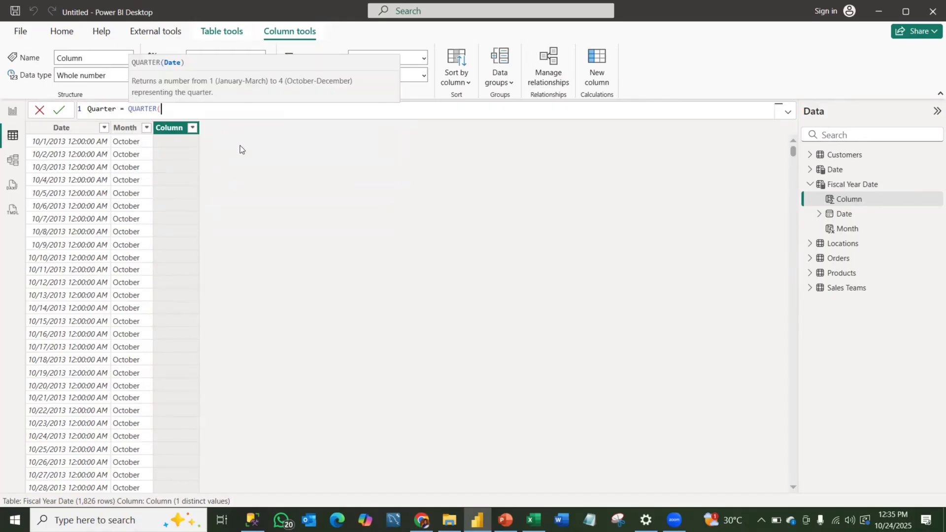
type("ED")
left_click(205, 120)
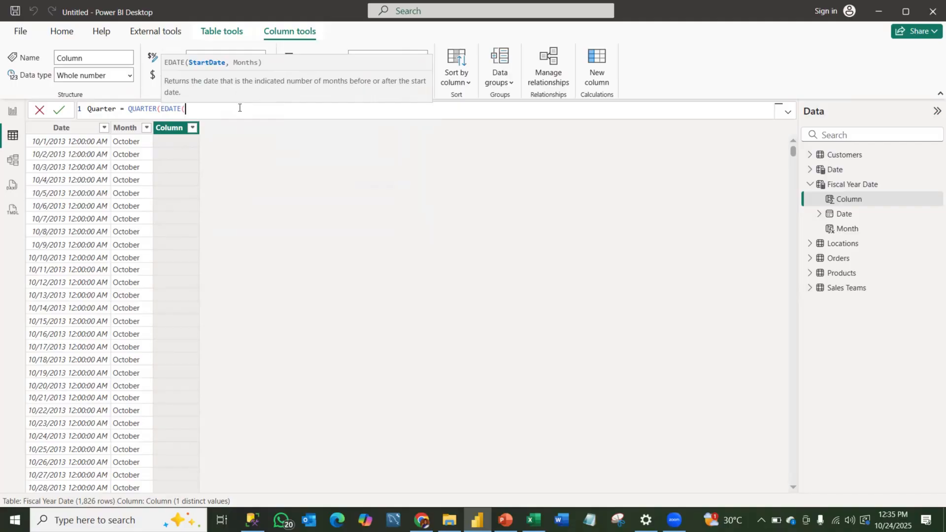
type("DATE")
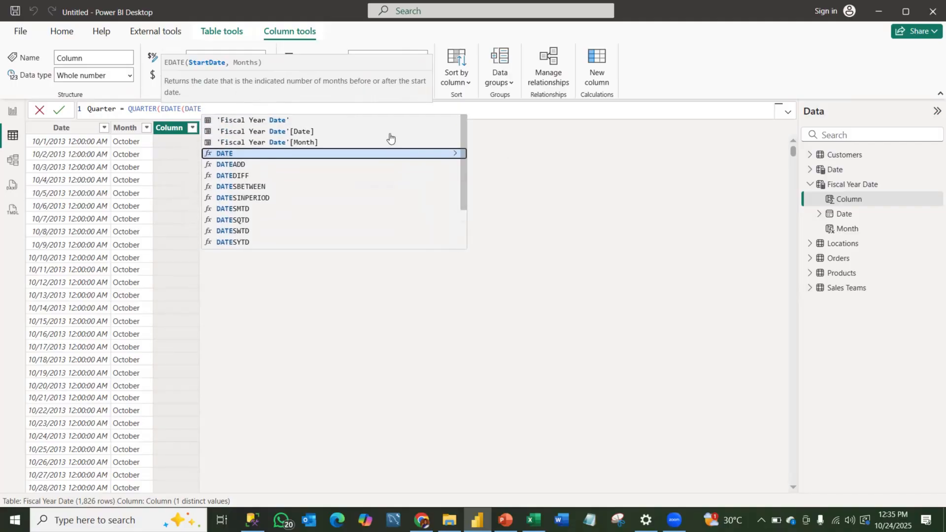
left_click(342, 132)
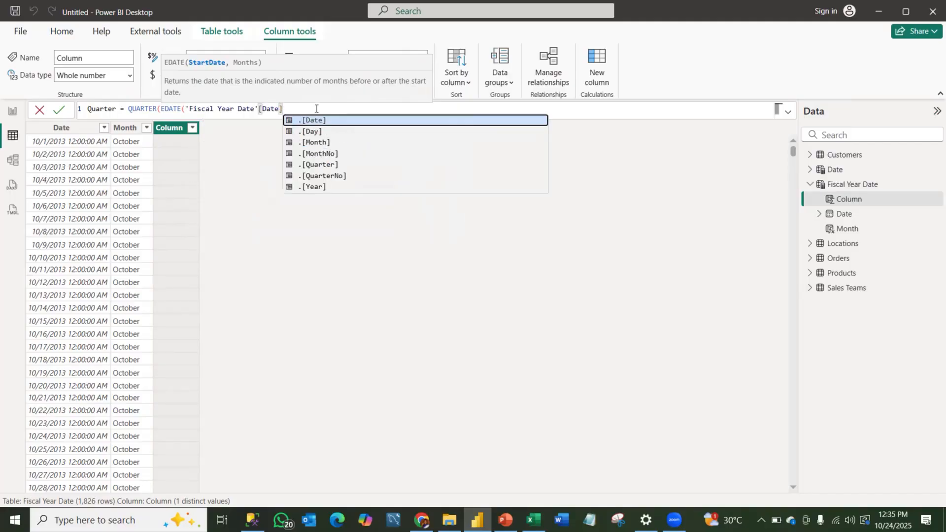
type(", ")
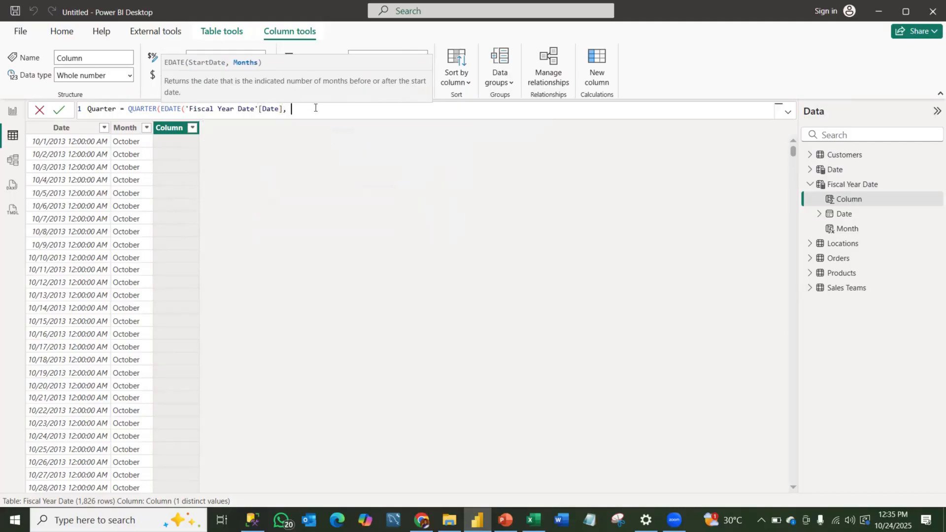
type("-9)")
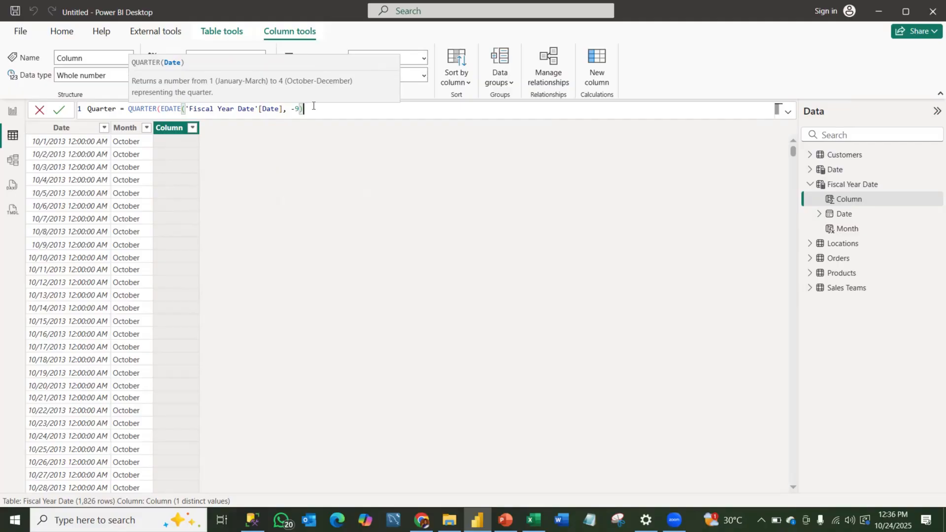
type(")")
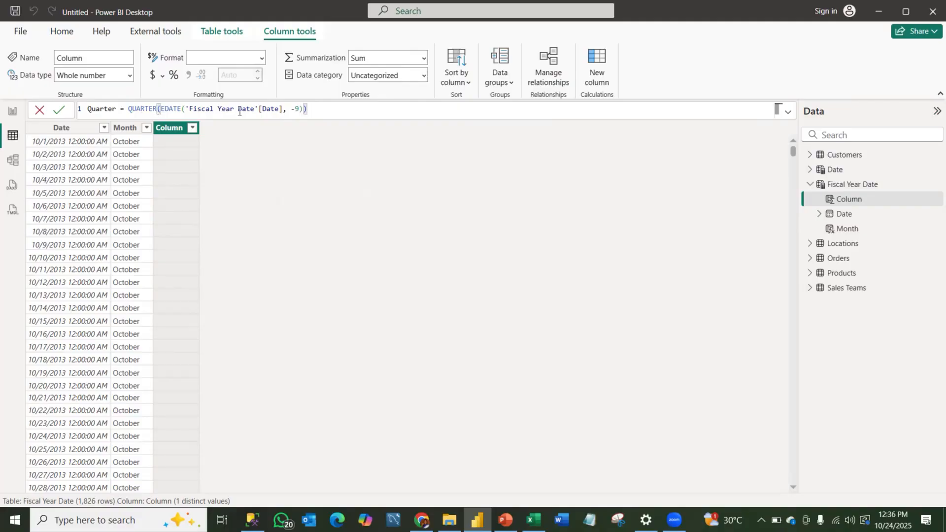
key("Return")
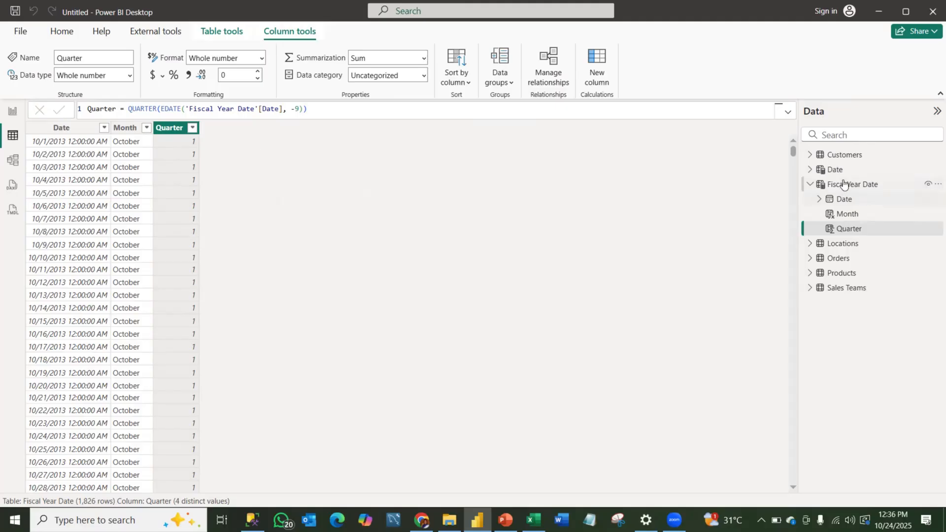
Prefix the Quarter formula with "Q" & and check the column's distinct values in its filter list
left_click(128, 109)
type("\"Q")
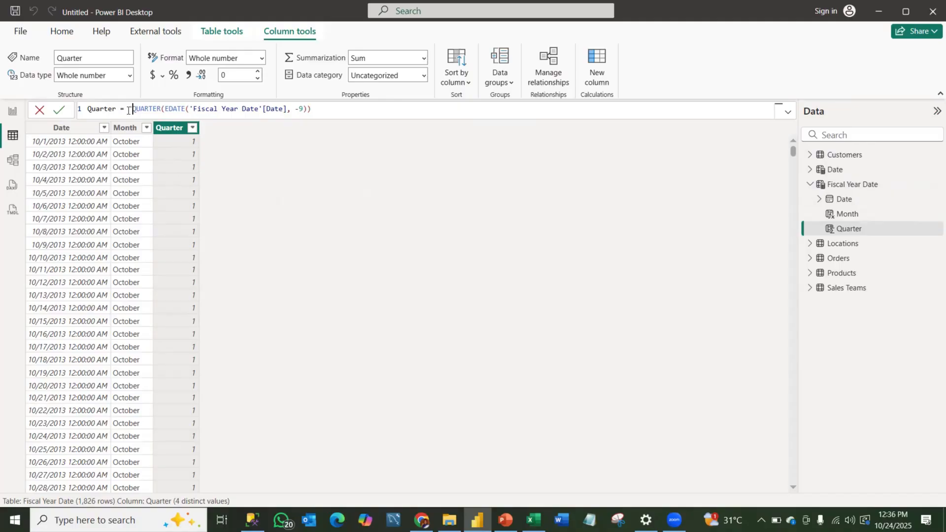
type("\" ")
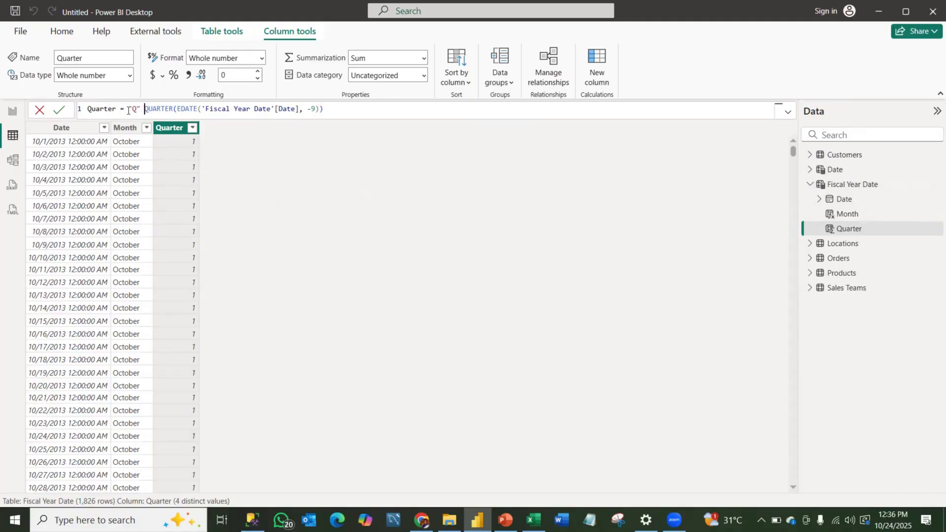
type("&")
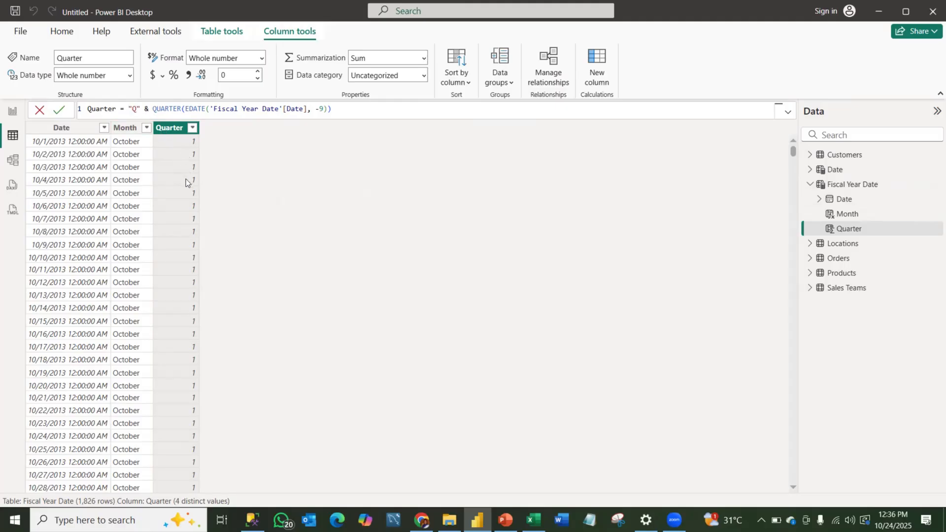
key("Return")
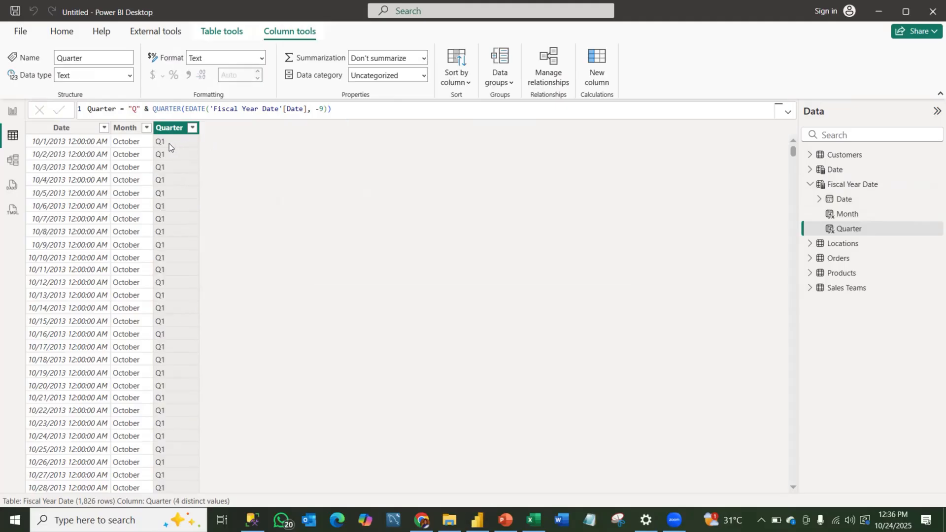
left_click(192, 127)
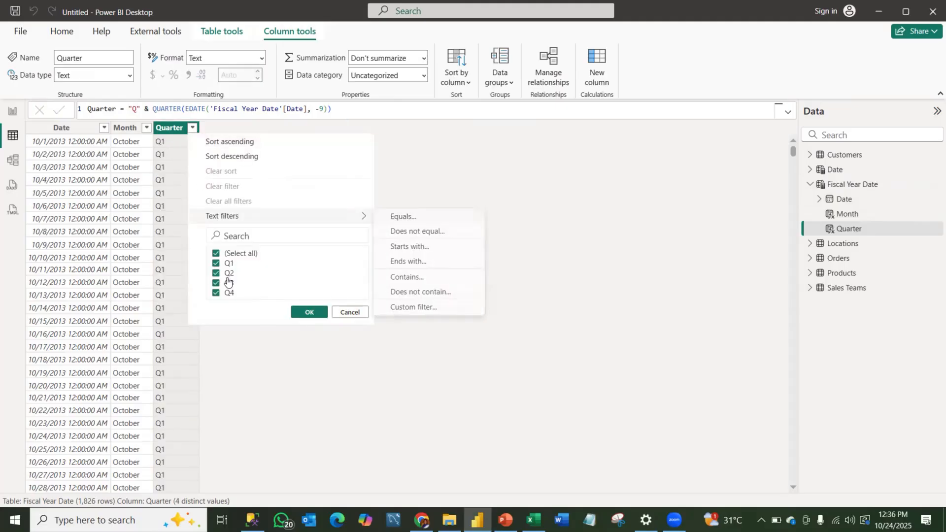
left_click(350, 313)
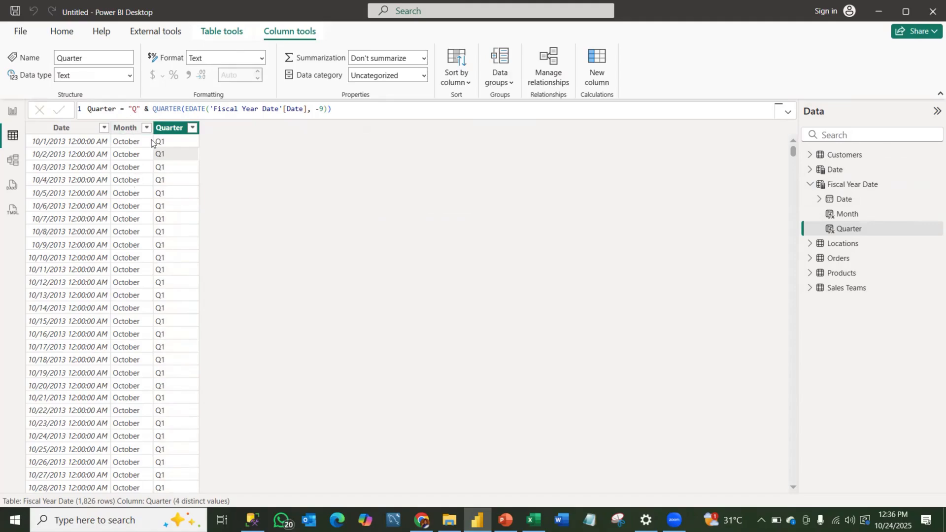
Start a calculated column in the Fiscal Year Date table and replace its default name with Fiscal Month No
left_click(595, 64)
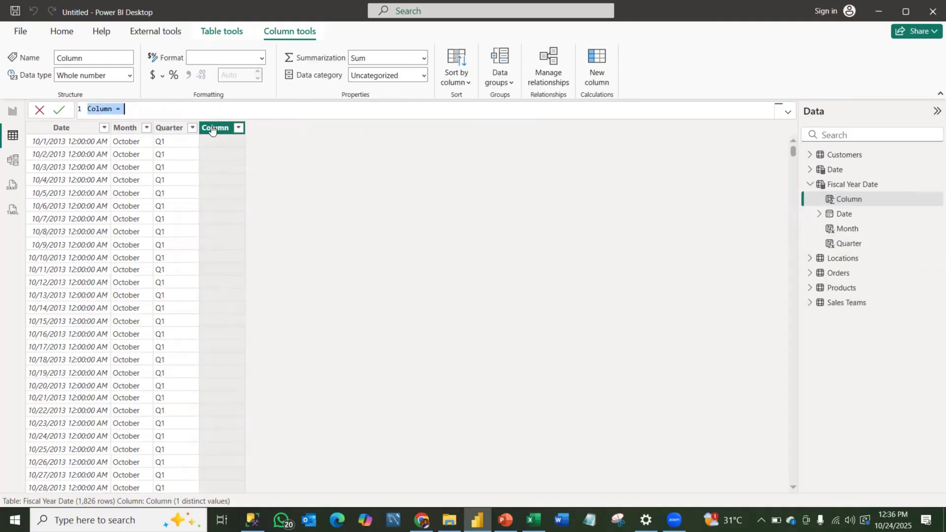
left_click(114, 109)
key("BackSpace")
key("BackSpace")
key("BackSpace")
key("BackSpace")
key("BackSpace")
key("BackSpace")
type("mONTH")
key("BackSpace")
key("BackSpace")
key("BackSpace")
key("BackSpace")
key("BackSpace")
type("Fisca")
type("l Month")
type(" No.")
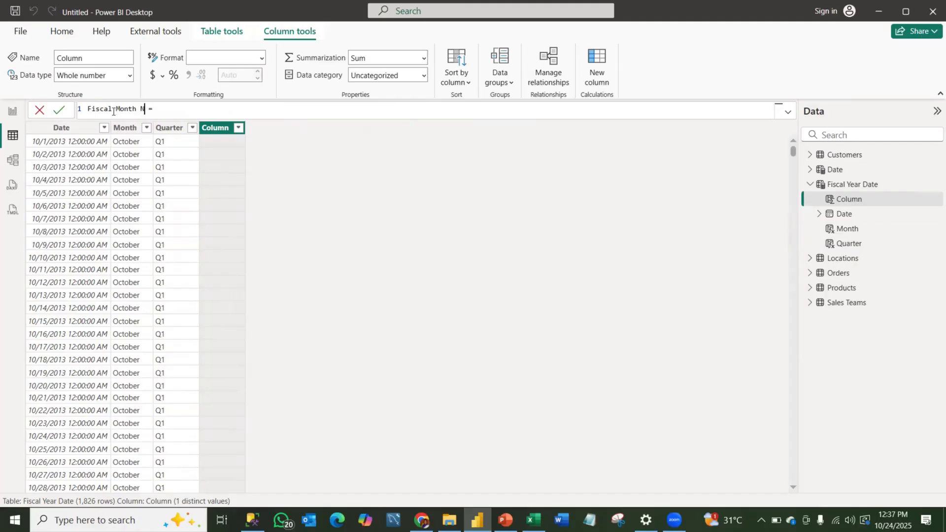
Define the Fiscal Month No. column as MONTH(EDATE('Fiscal Year Date'[Date], -9))
left_click(189, 115)
type("mon")
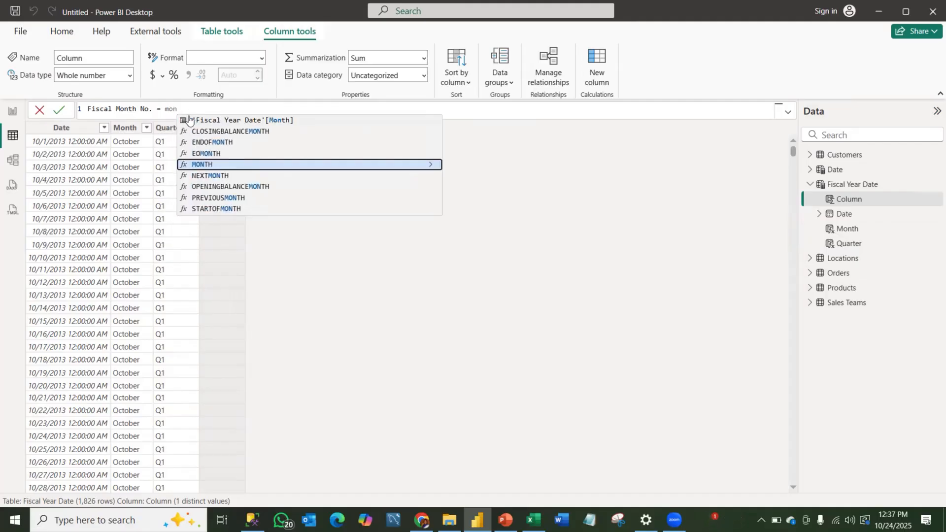
left_click(218, 162)
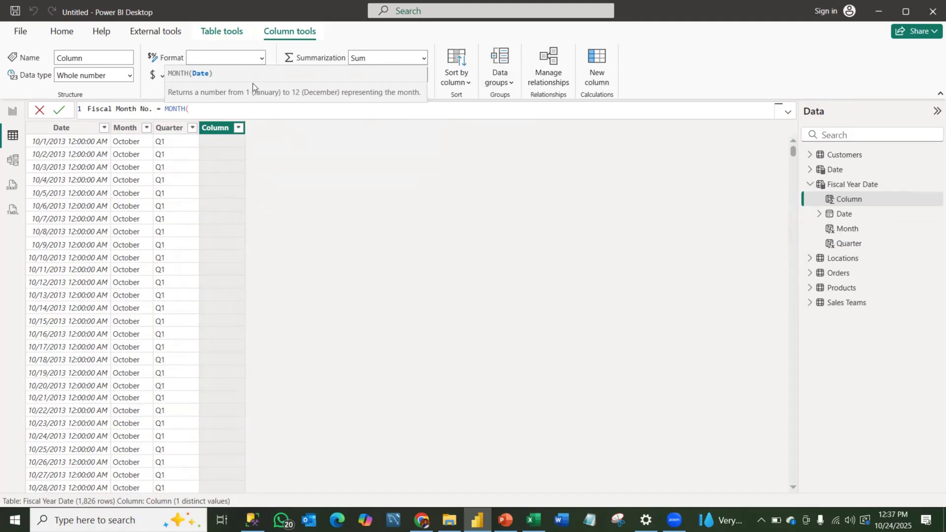
type("ed")
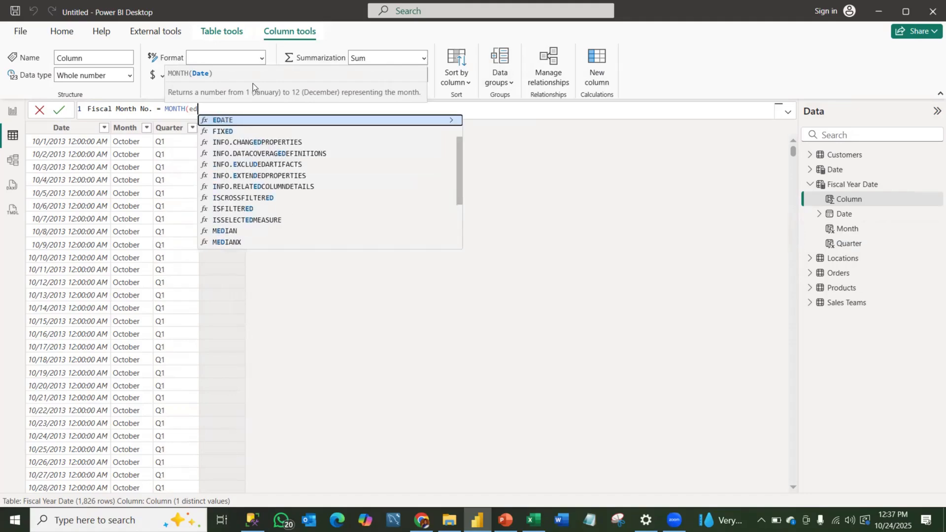
key("BackSpace")
key("BackSpace")
type("eda")
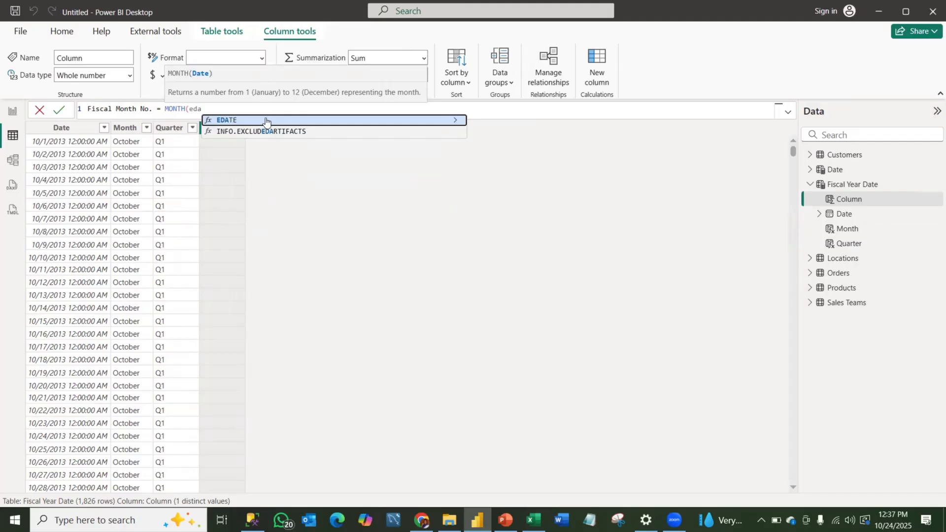
left_click(265, 121)
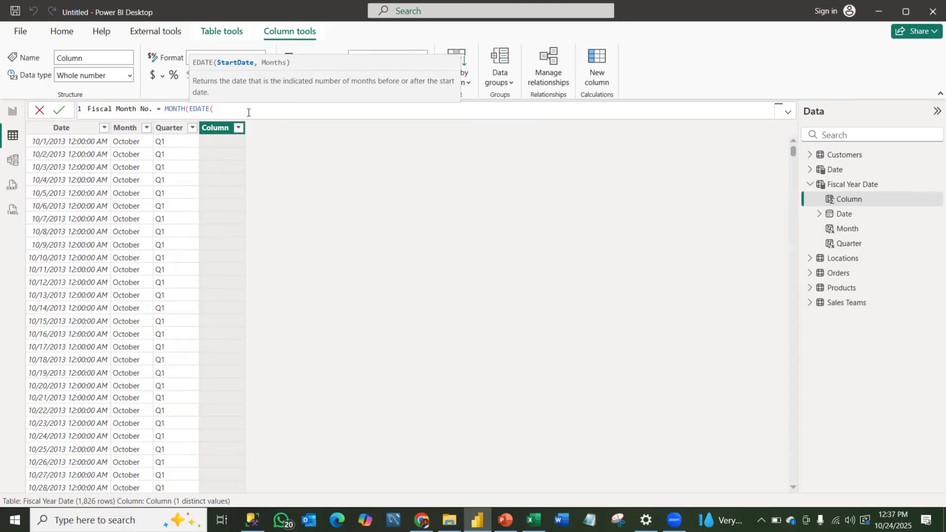
type("date")
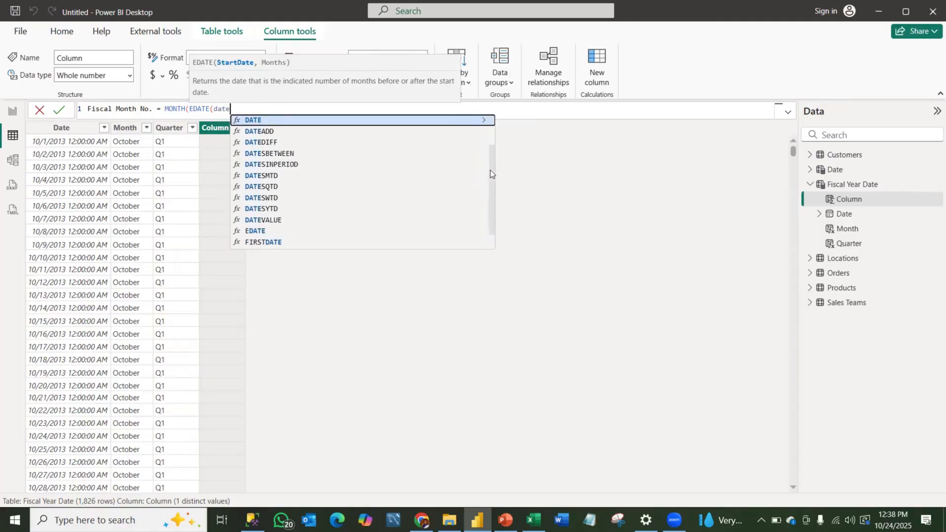
left_click_drag(490, 170, 495, 108)
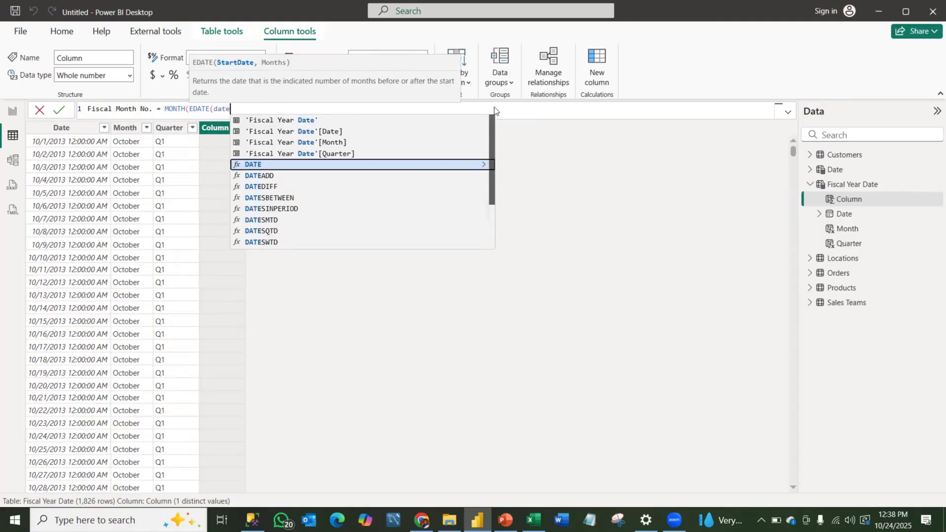
left_click(318, 132)
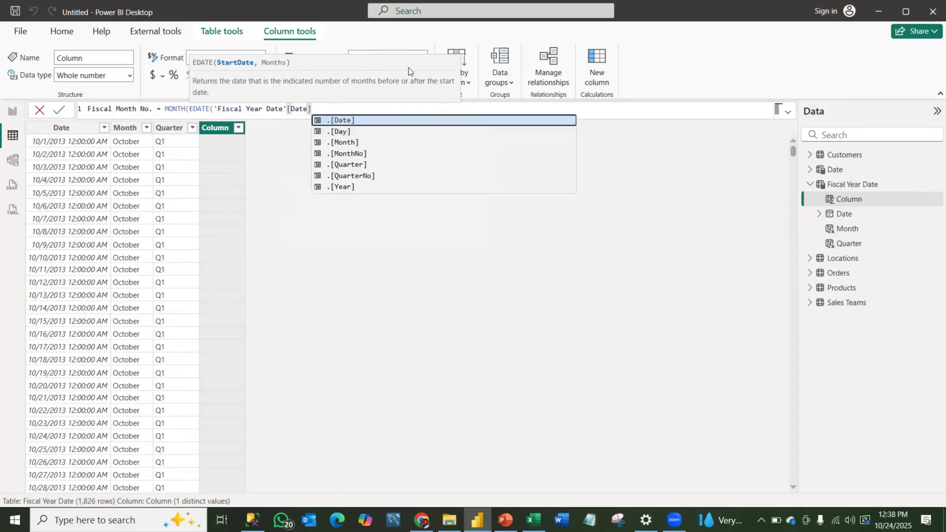
type(", -")
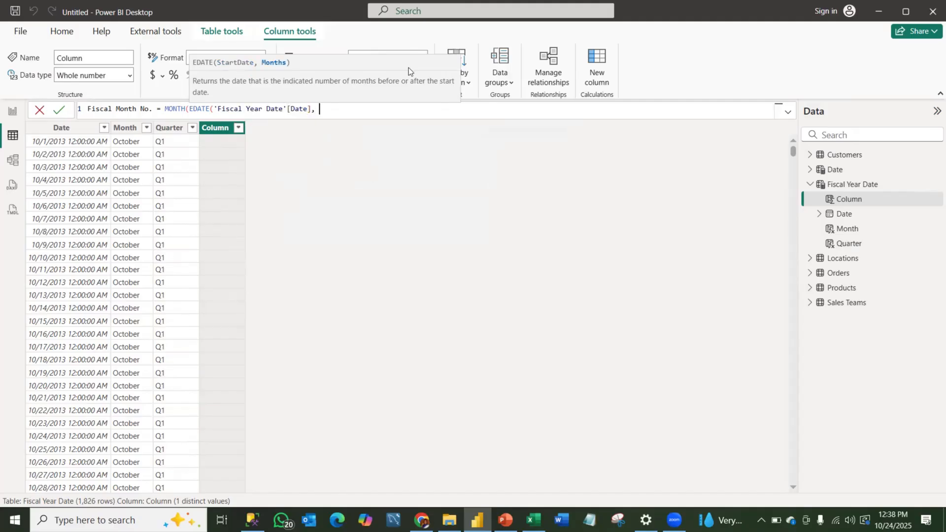
type("9))")
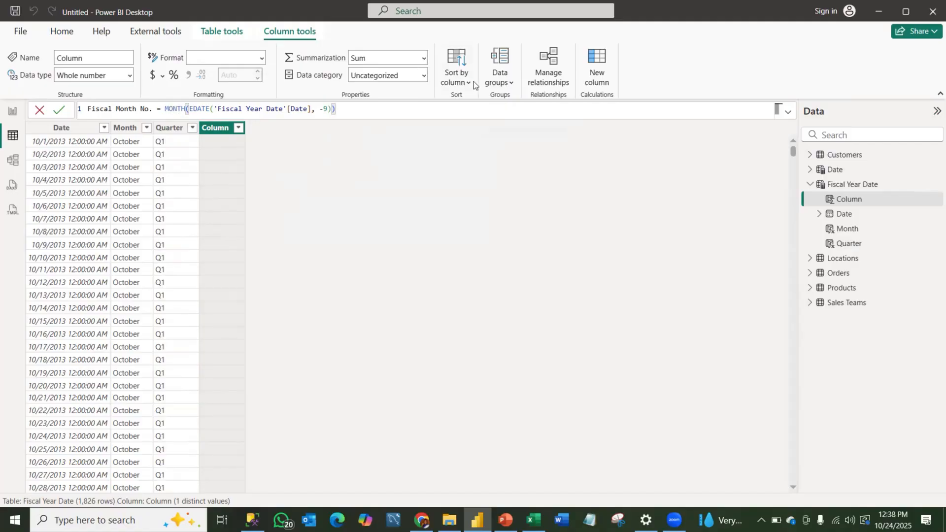
key("Return")
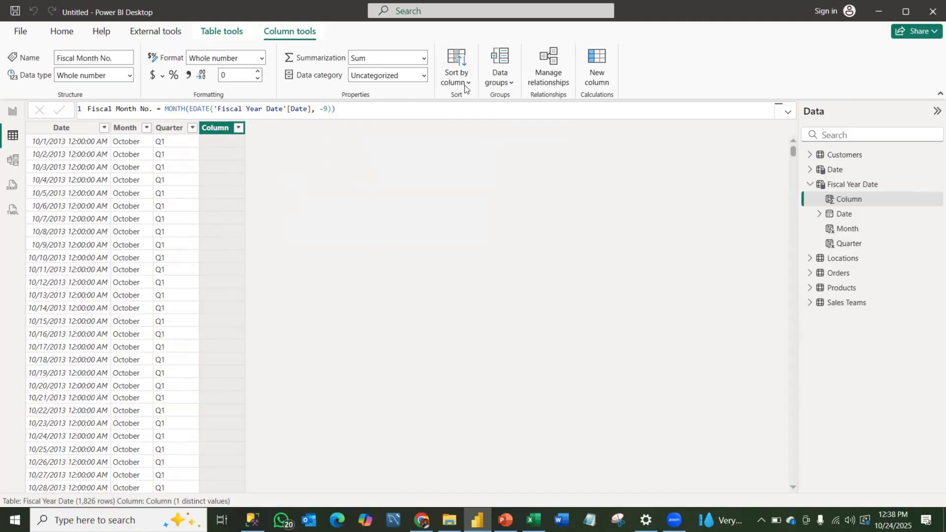
Filter the Month column of the Fiscal Year Date table to October only
left_click(146, 128)
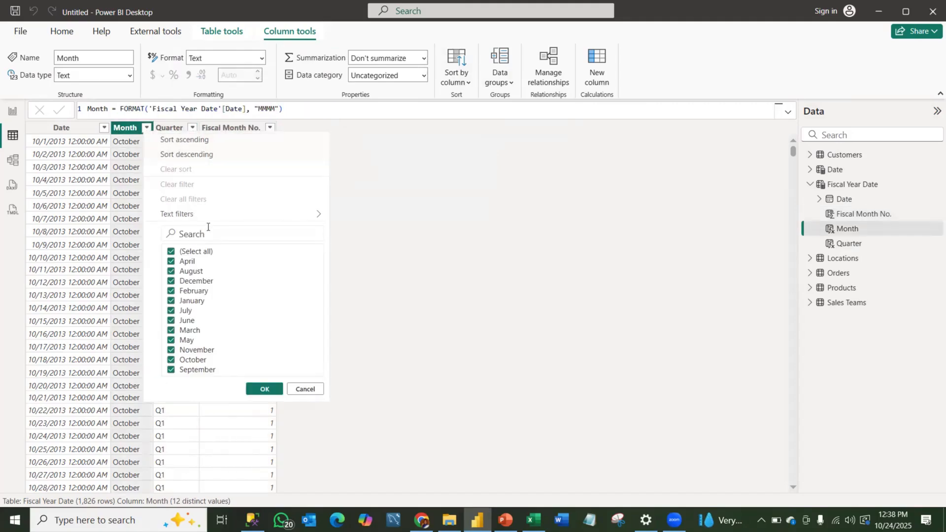
left_click(172, 252)
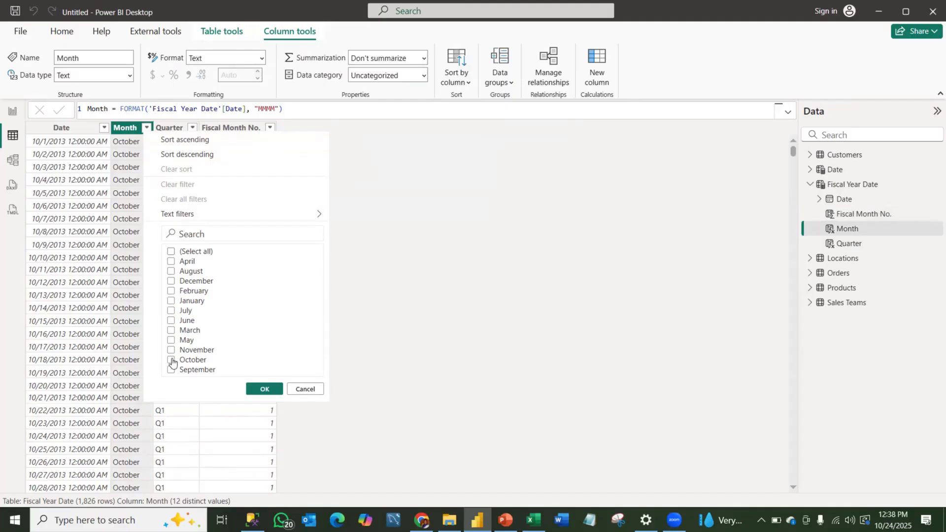
left_click(172, 360)
left_click(264, 389)
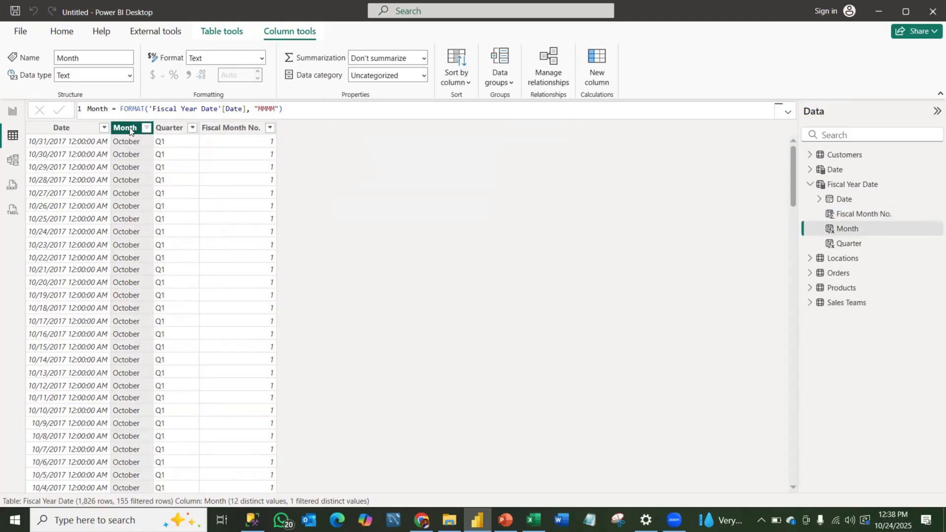
Rename the Month column to Fiscal Month in its formula
left_click(114, 117)
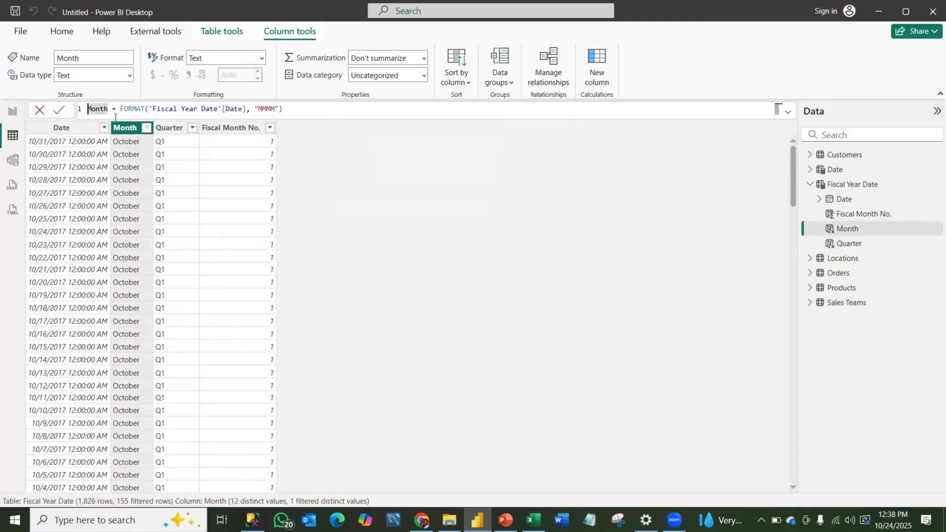
type("Fisc")
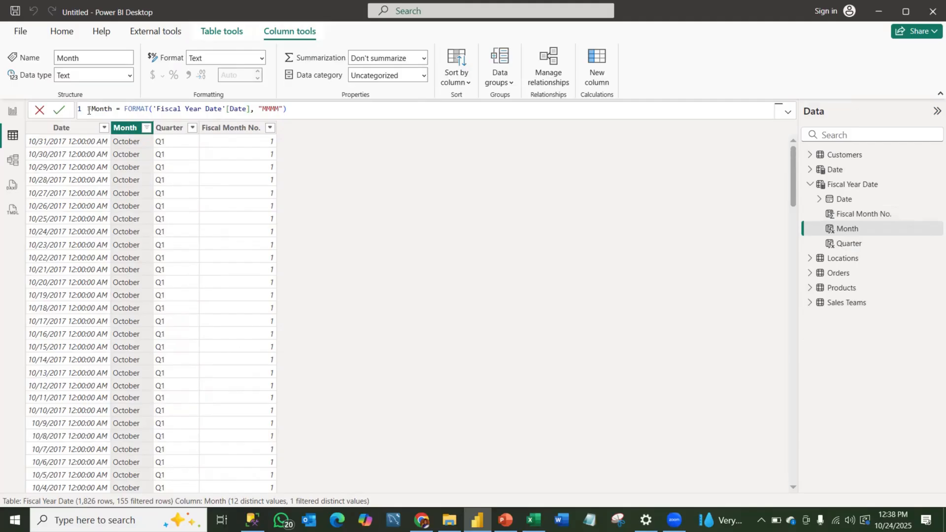
type("al")
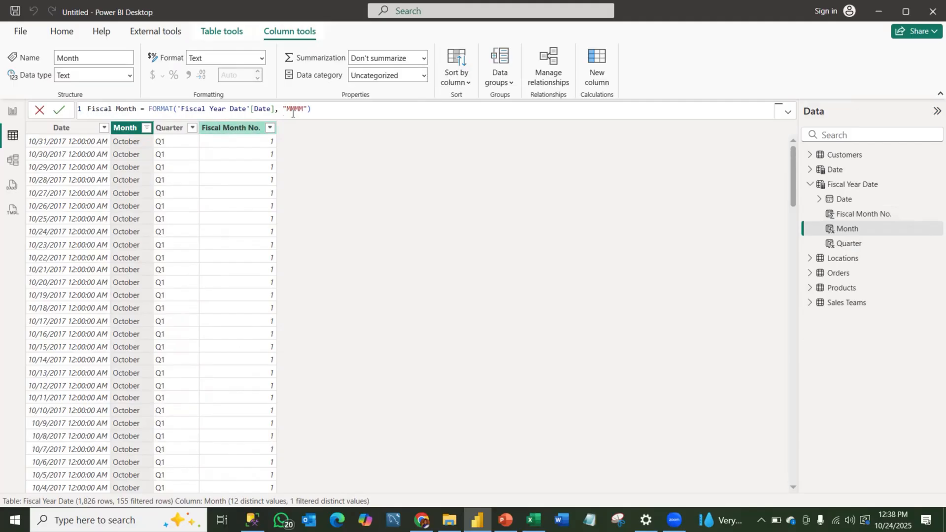
key("Return")
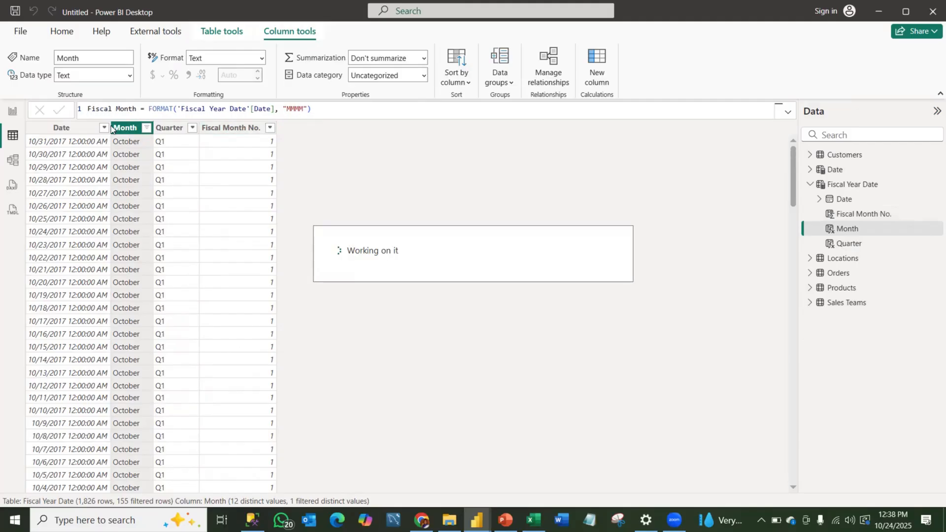
Rename the Quarter column to Fiscal Quarter in its formula
left_click(192, 129)
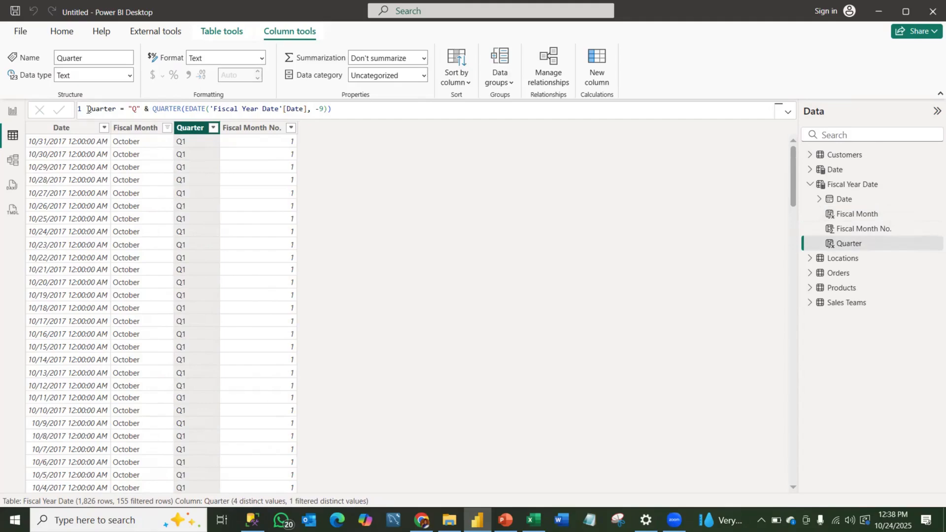
left_click(88, 109)
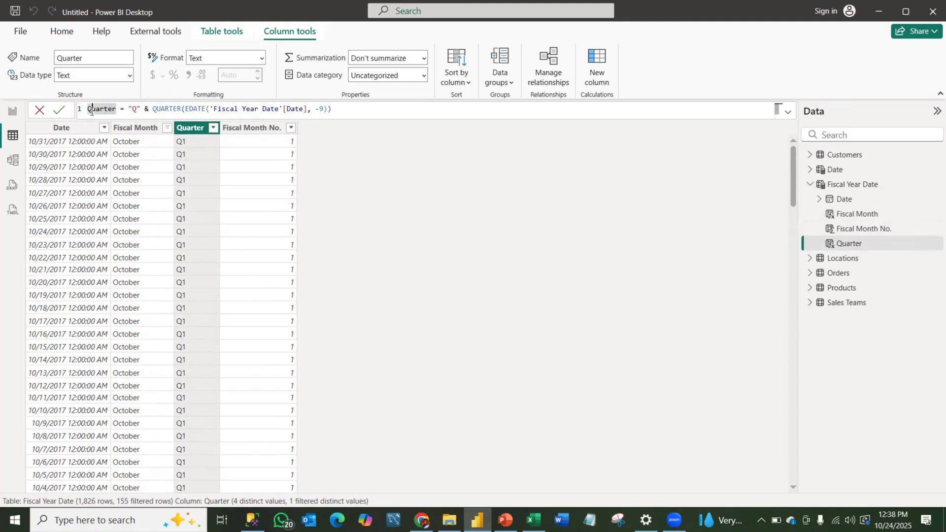
type("Fisca")
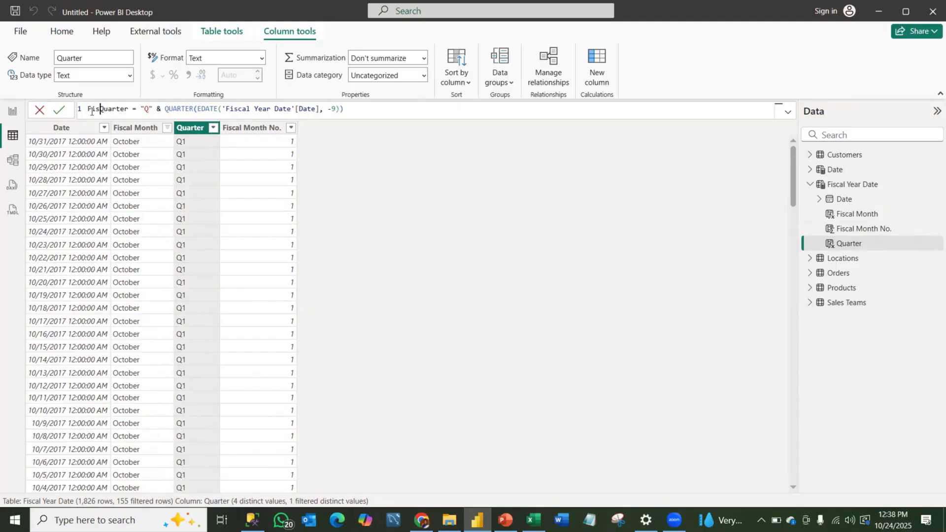
type("l")
key("Return")
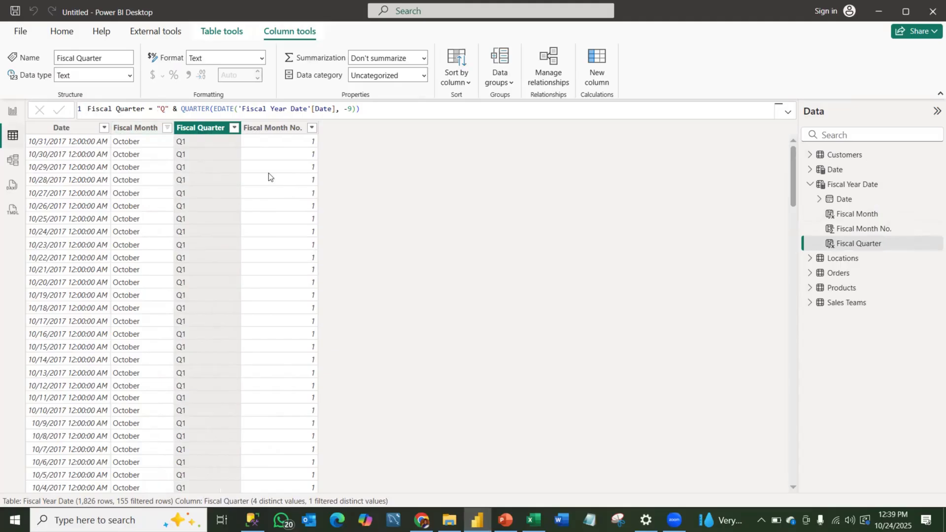
Sort the Fiscal Month column by the Fiscal Month No. column
left_click(144, 129)
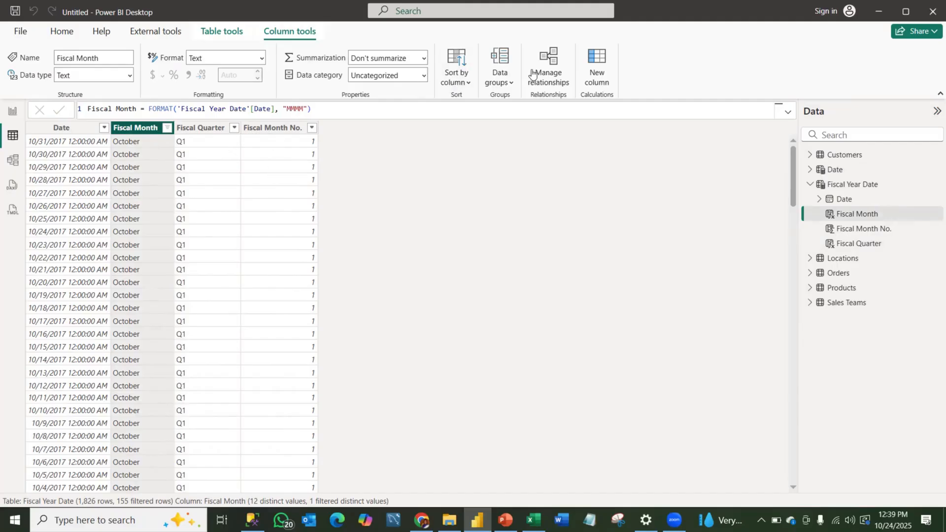
left_click(466, 85)
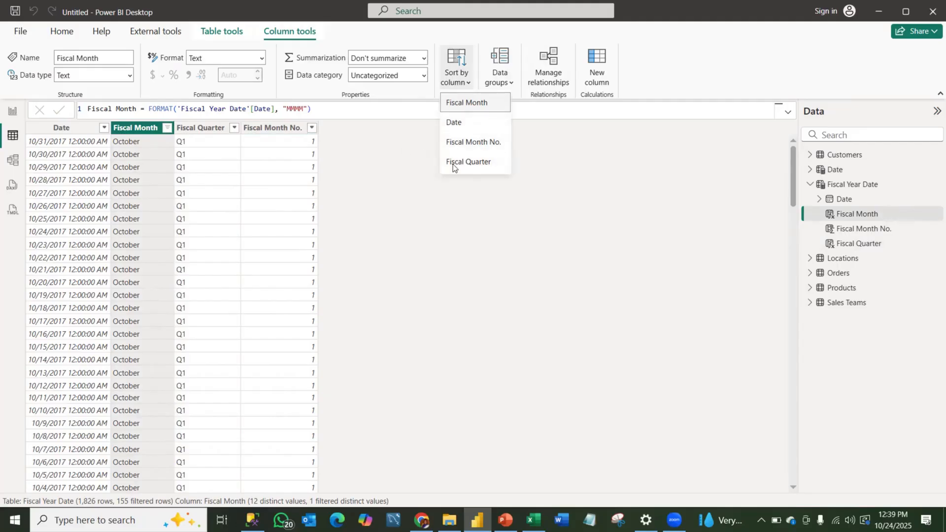
left_click(474, 144)
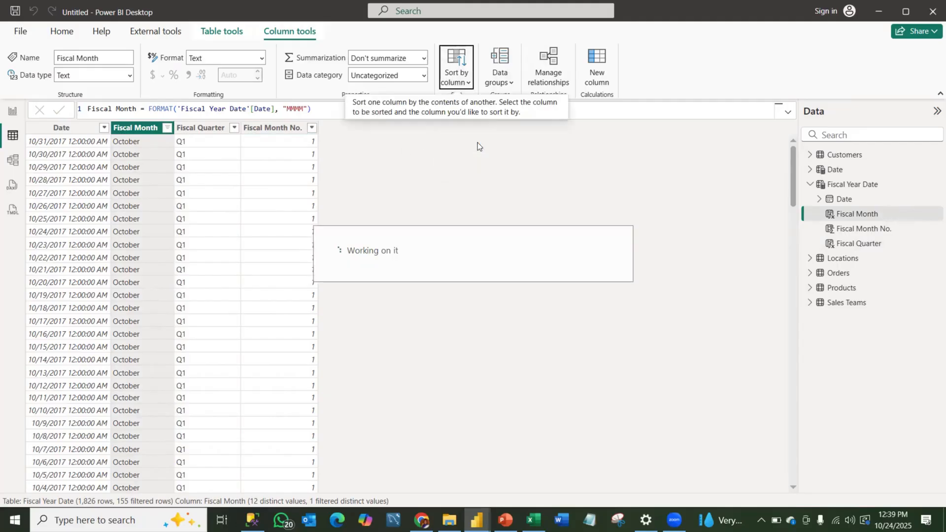
On the report page, move the monthly sales table to the upper-left corner and place a new empty table visual beside it
left_click(6, 110)
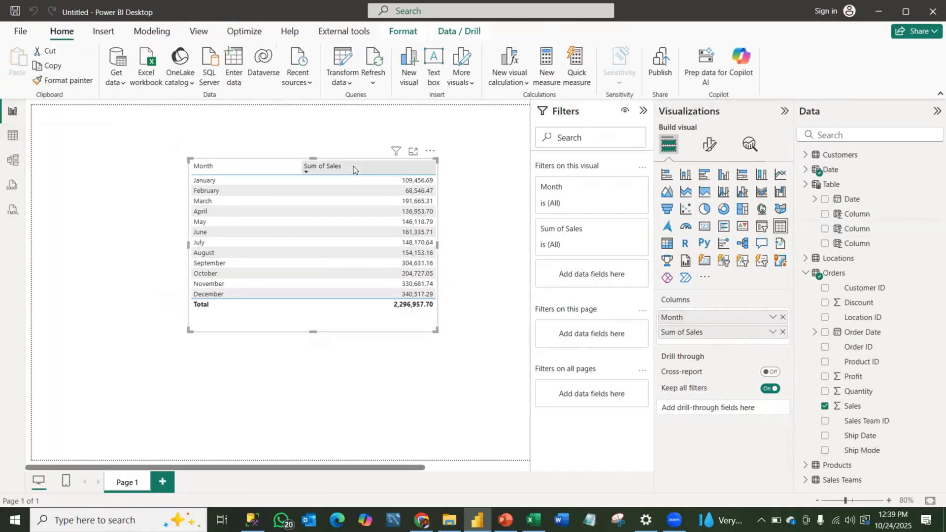
left_click(276, 167)
left_click_drag(282, 162, 125, 131)
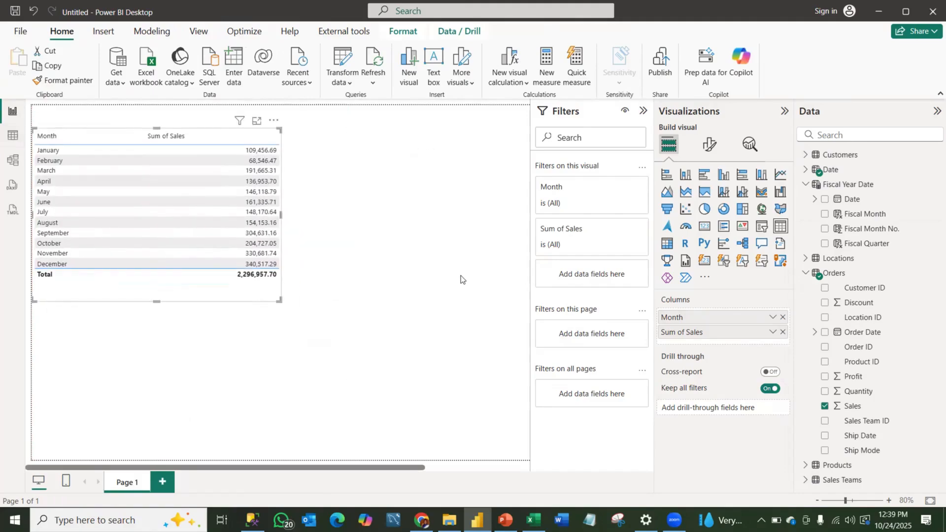
left_click(456, 172)
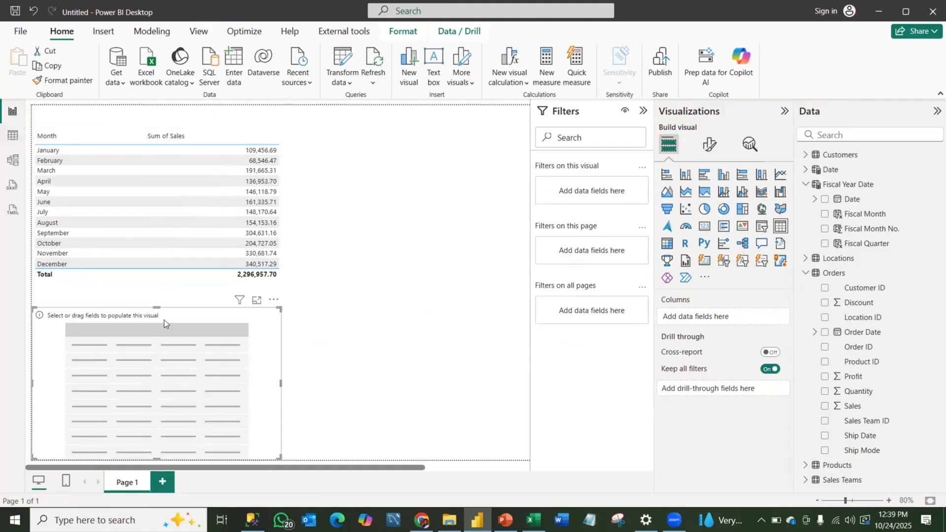
left_click_drag(365, 270, 401, 149)
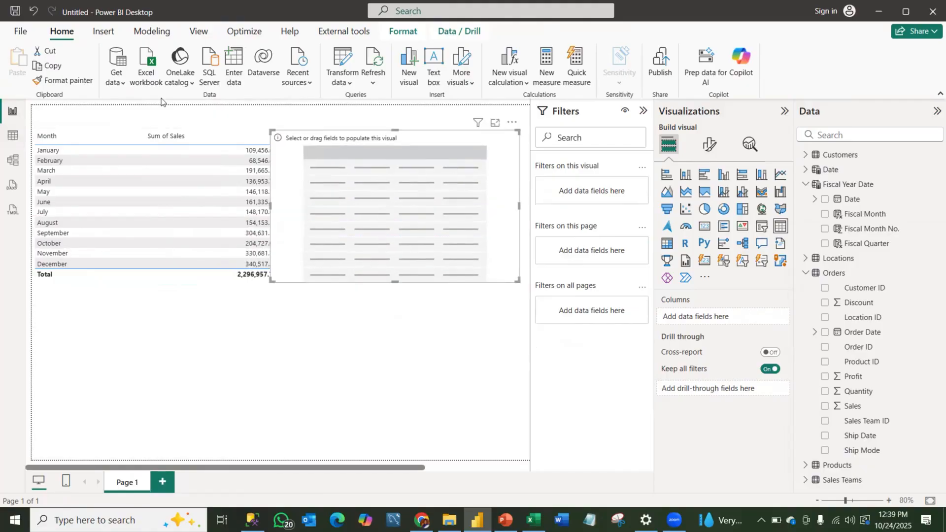
Sort the monthly sales table by Sum of Sales in descending order and move it to the lower-left area of the page
left_click(188, 135)
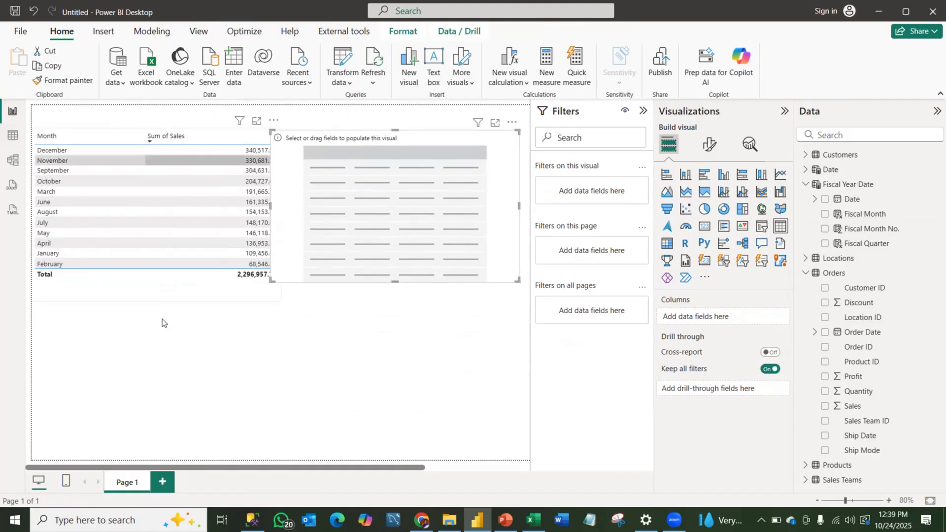
left_click(149, 138)
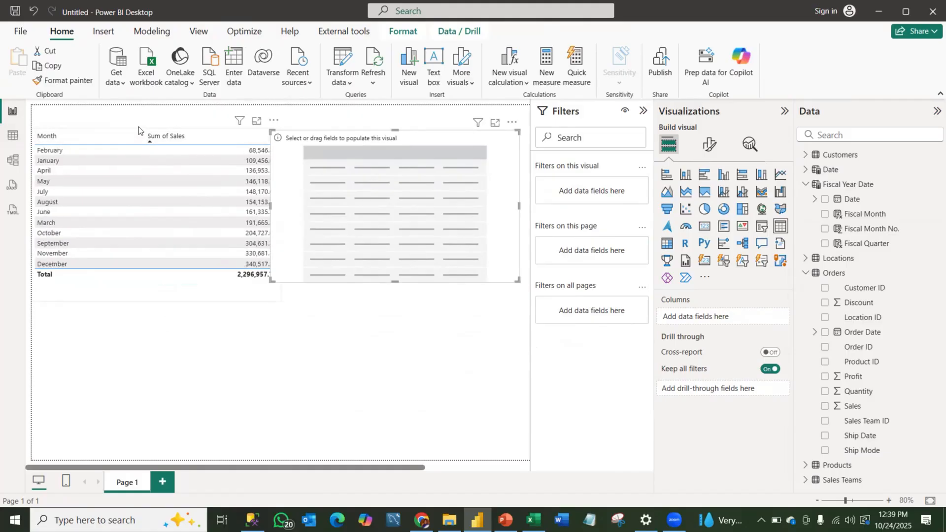
key("Escape")
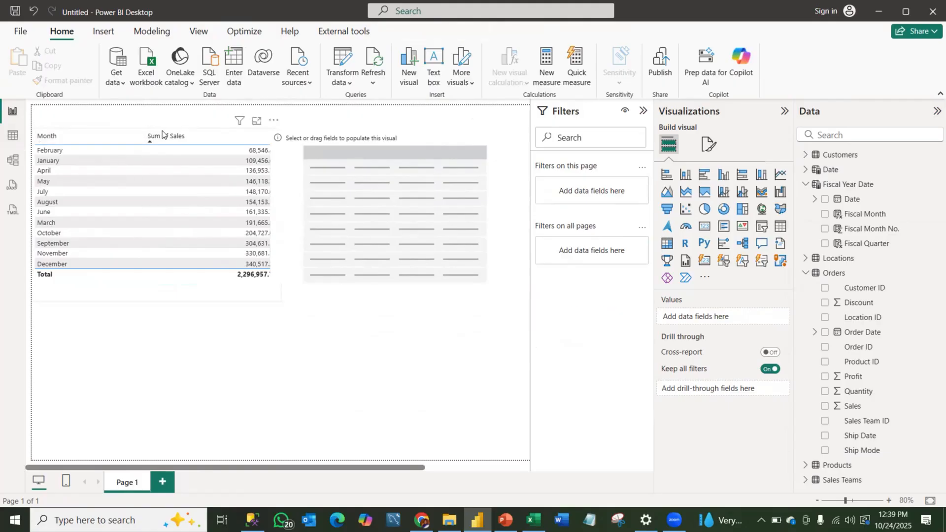
left_click(161, 131)
left_click(166, 133)
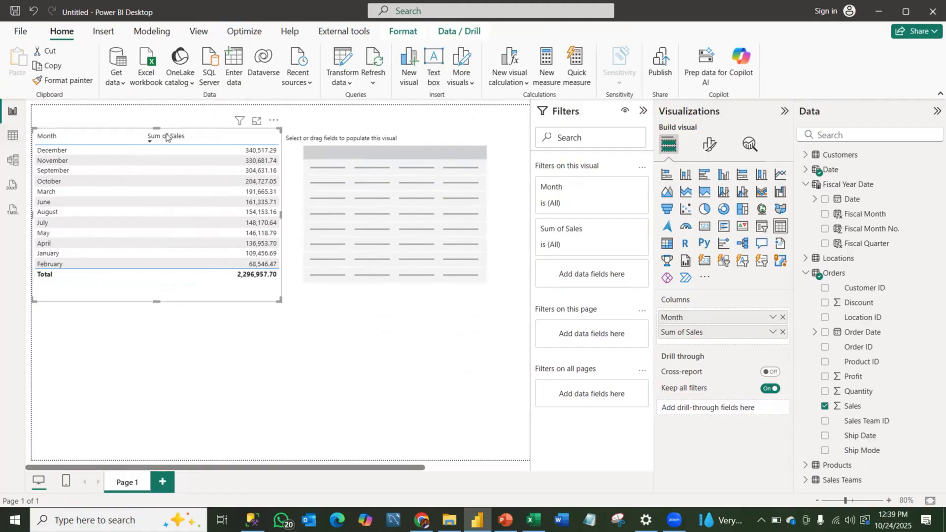
left_click_drag(147, 181, 134, 339)
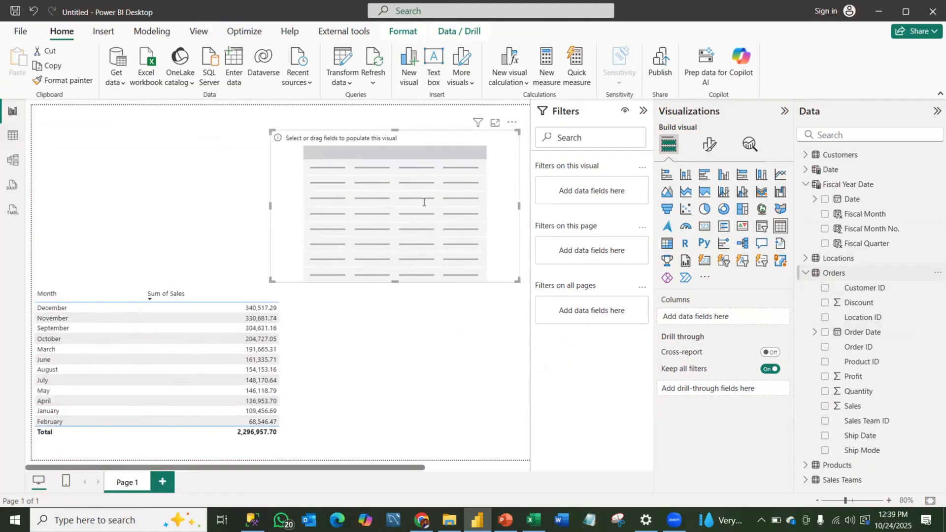
In the model, relate the Fiscal Year Date table's Date column to Sales Team ID in Orders as an active, single-direction, one-to-many relationship
left_click(13, 159)
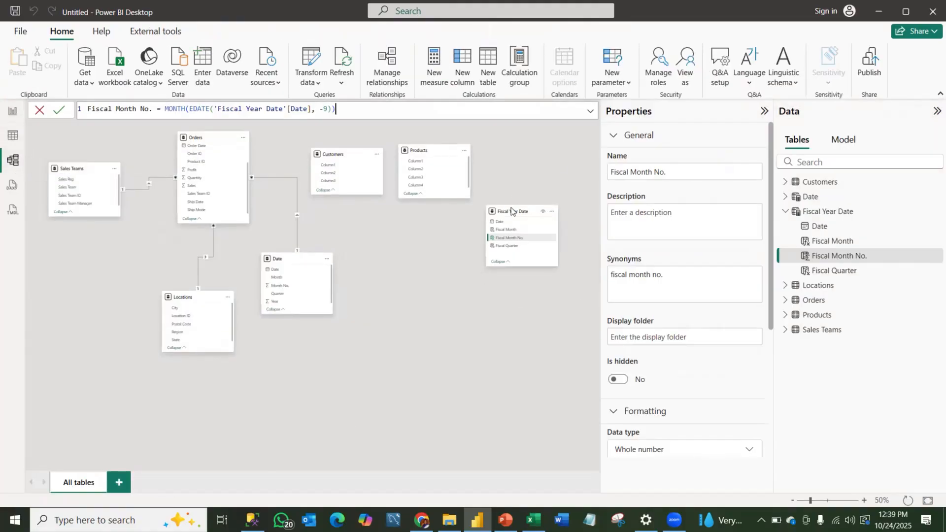
left_click_drag(511, 207, 212, 197)
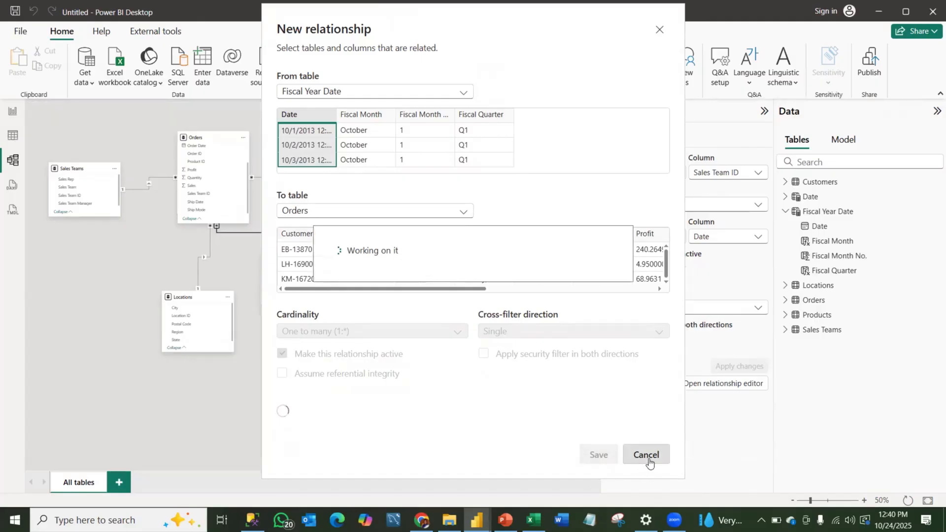
Add Fiscal Month to the empty table visual on the report page and try adding Sales from Orders
left_click(13, 134)
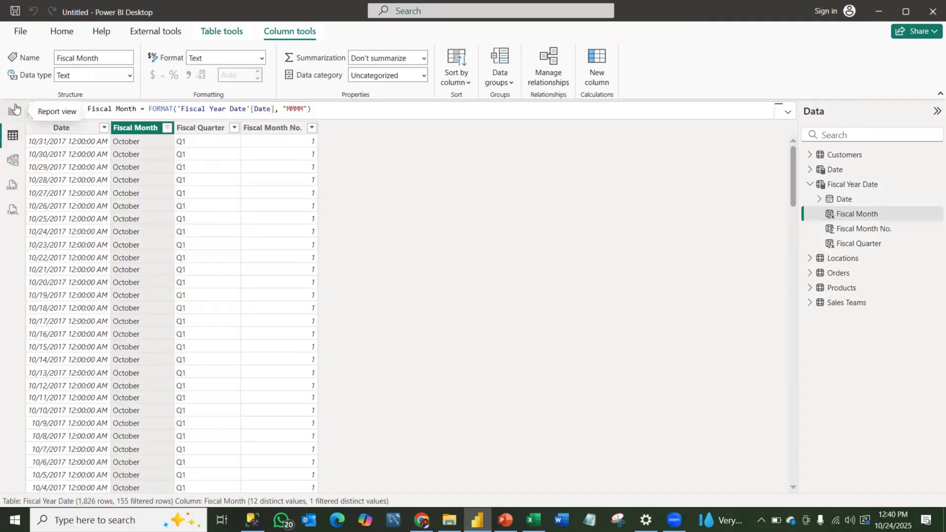
left_click(13, 110)
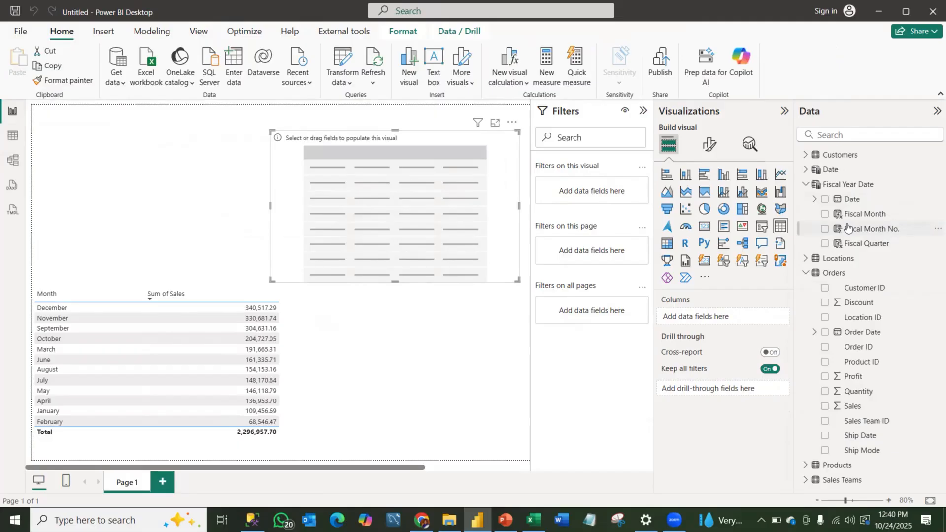
left_click(825, 214)
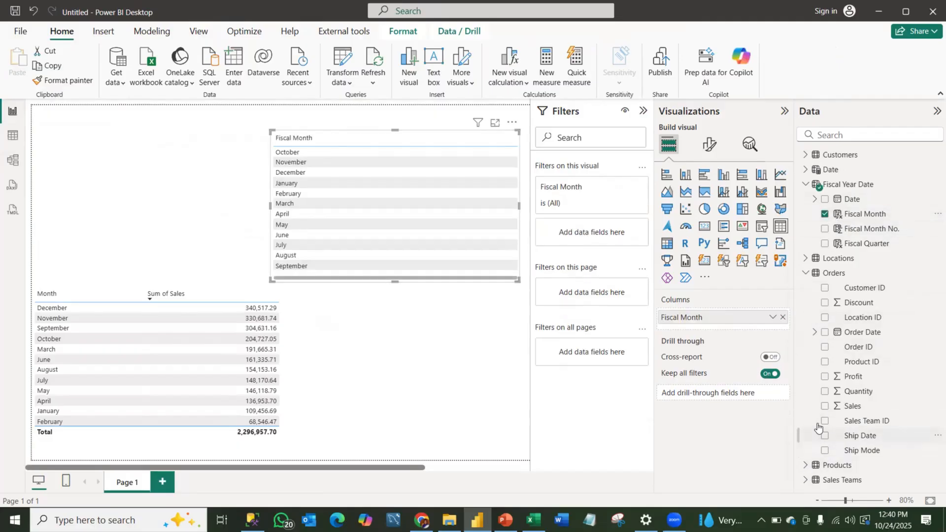
left_click(825, 407)
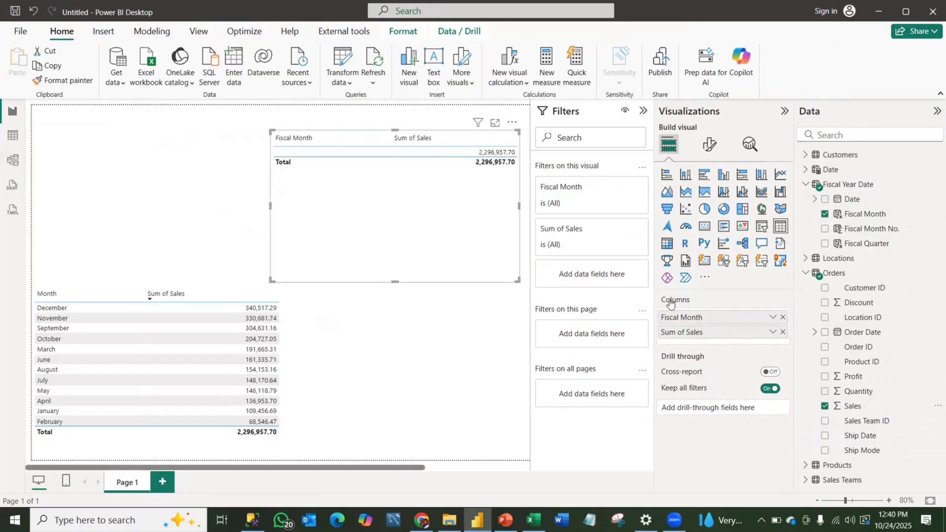
left_click(825, 407)
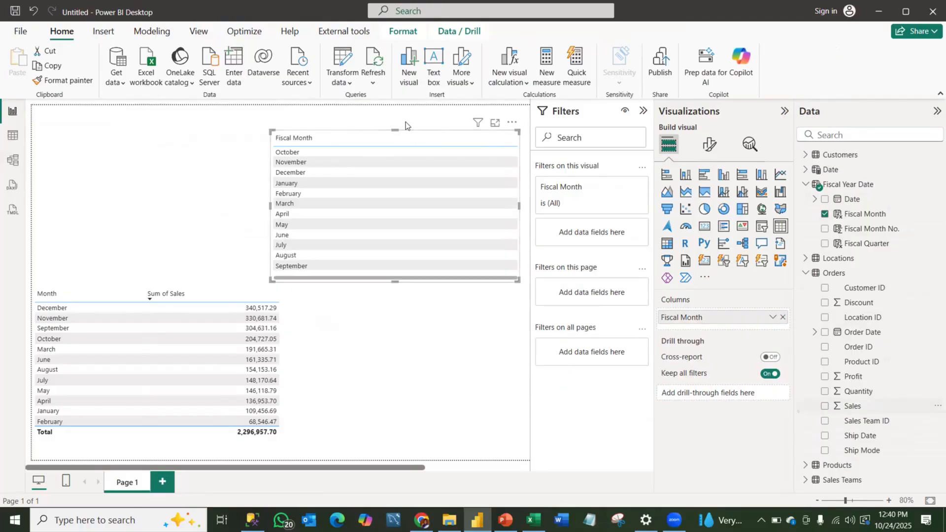
Move the Fiscal Month table above the monthly sales table and enlarge it to fill the space
left_click_drag(424, 131, 273, 123)
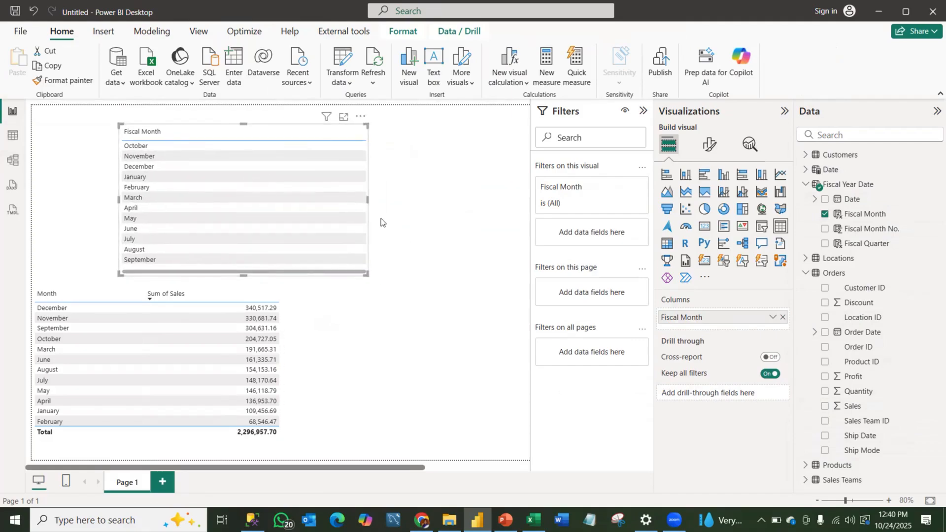
left_click_drag(422, 205, 424, 205)
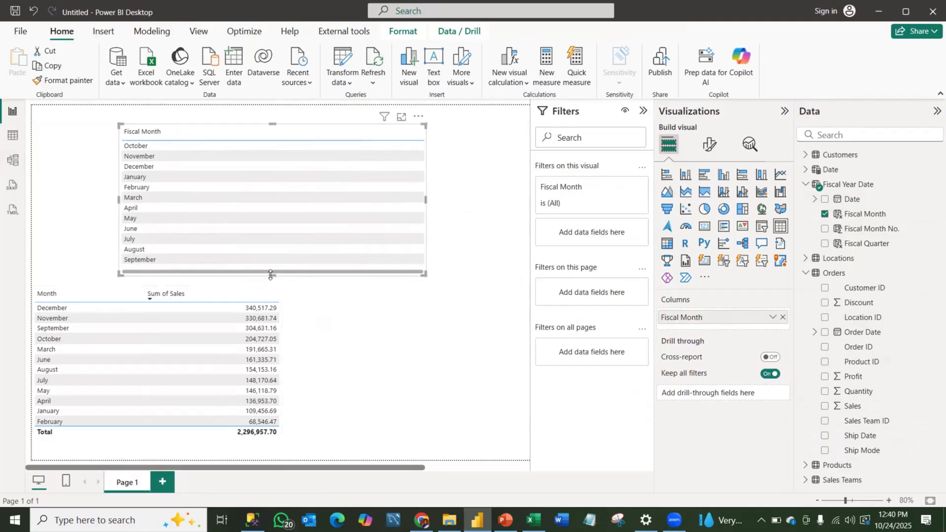
left_click_drag(270, 280, 270, 286)
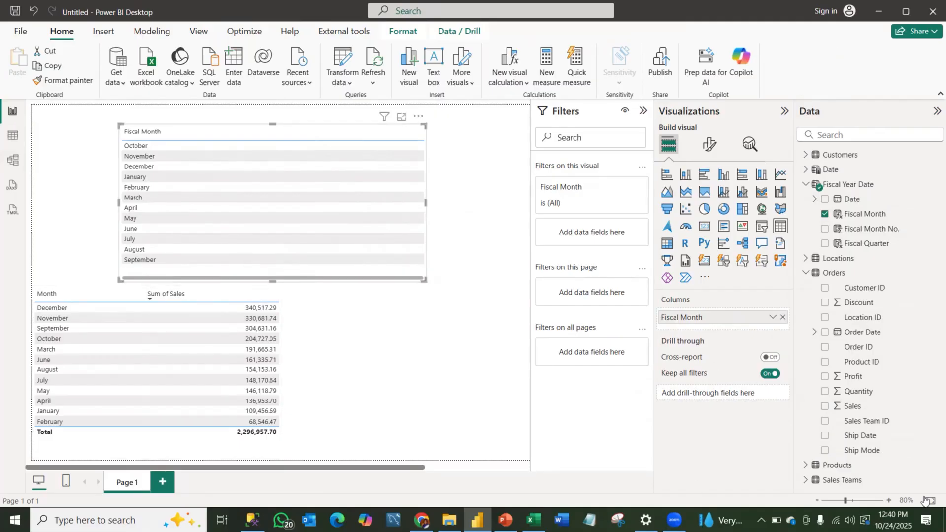
Widen the Fiscal Month table while trying the Sales field in it again, leaving only Fiscal Month
left_click(824, 407)
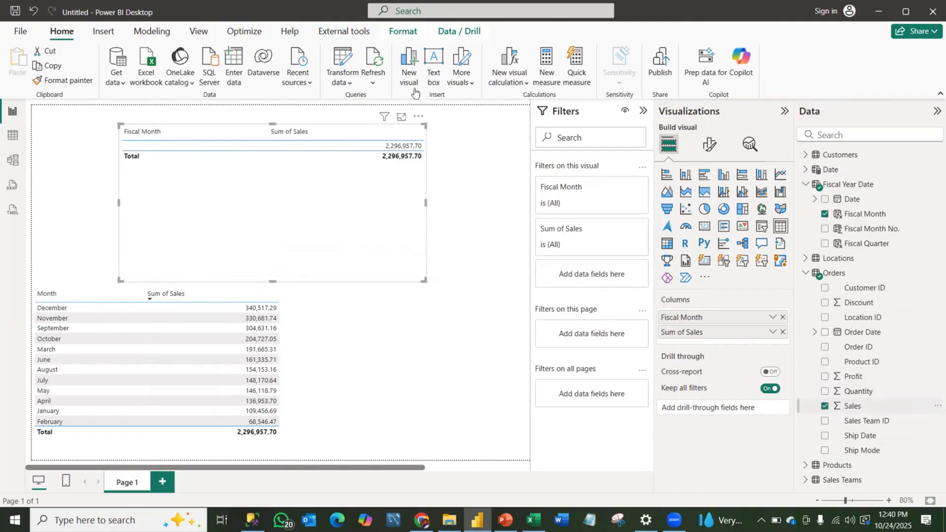
left_click_drag(429, 205, 455, 205)
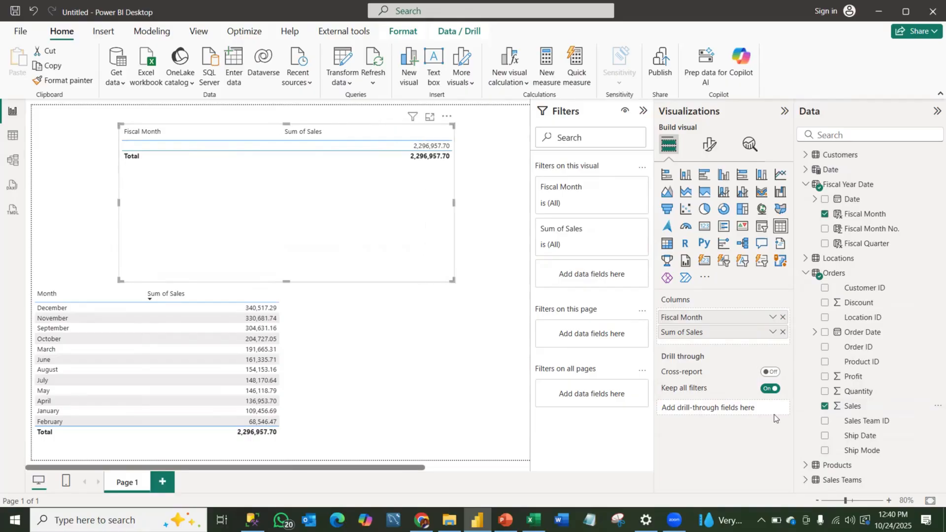
left_click(824, 407)
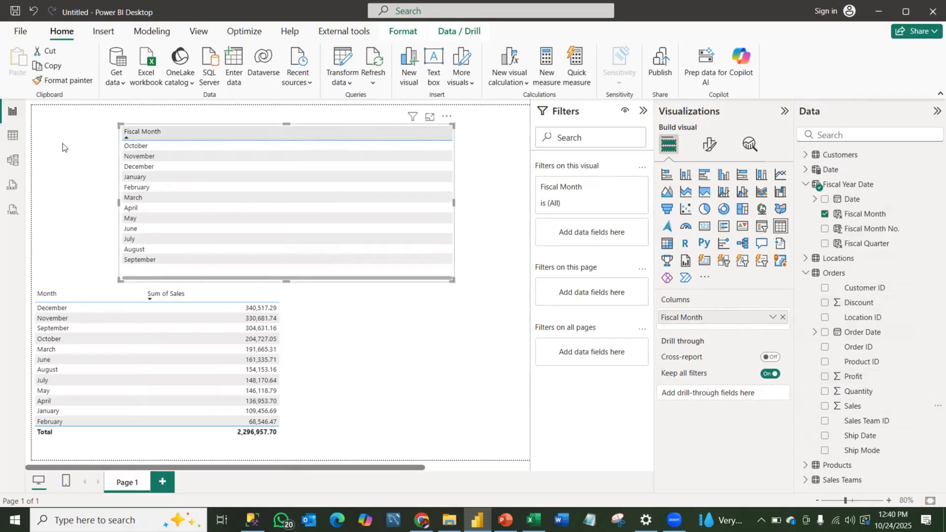
In the model diagram, move the Fiscal Year Date table to the open area below Sales Teams, beside Locations
left_click(12, 161)
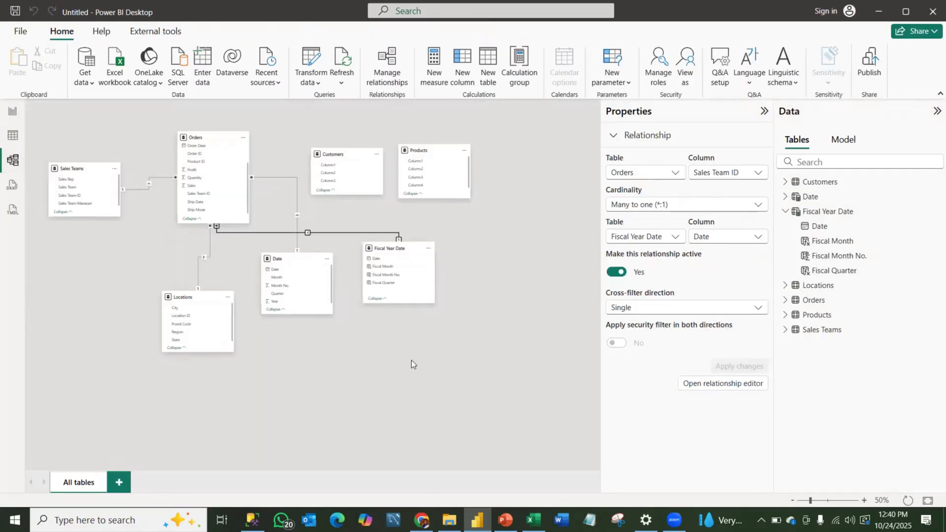
left_click_drag(384, 245, 70, 286)
left_click_drag(79, 335, 93, 382)
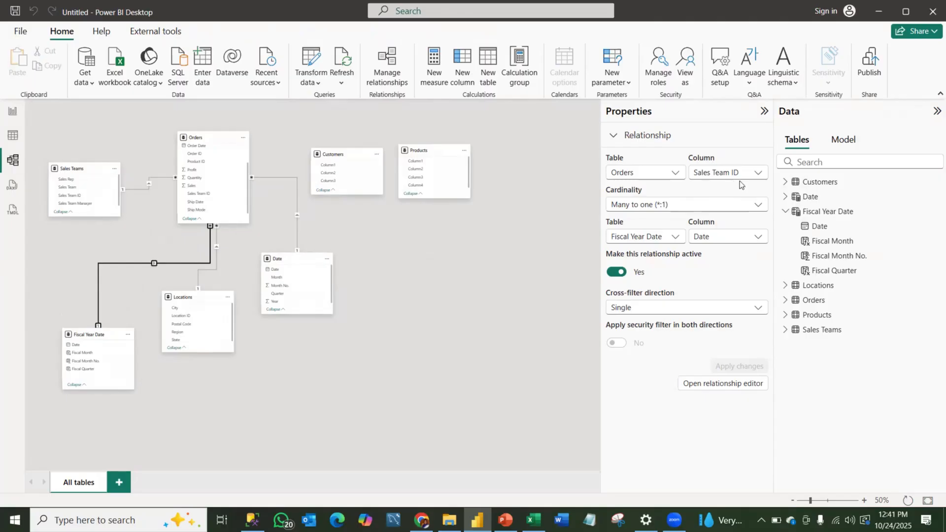
Change the Orders column in the Fiscal Year Date relationship to Ship Date and apply the change
left_click(759, 178)
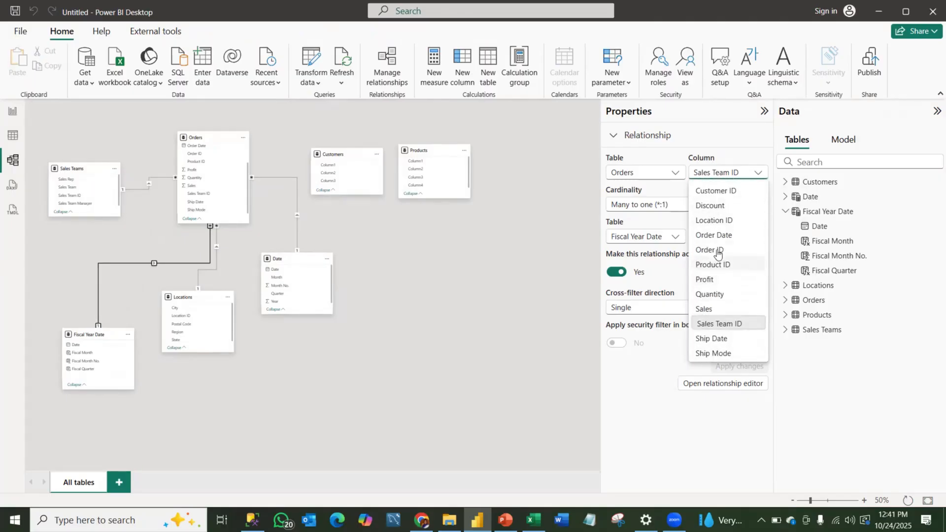
left_click(722, 235)
left_click(747, 171)
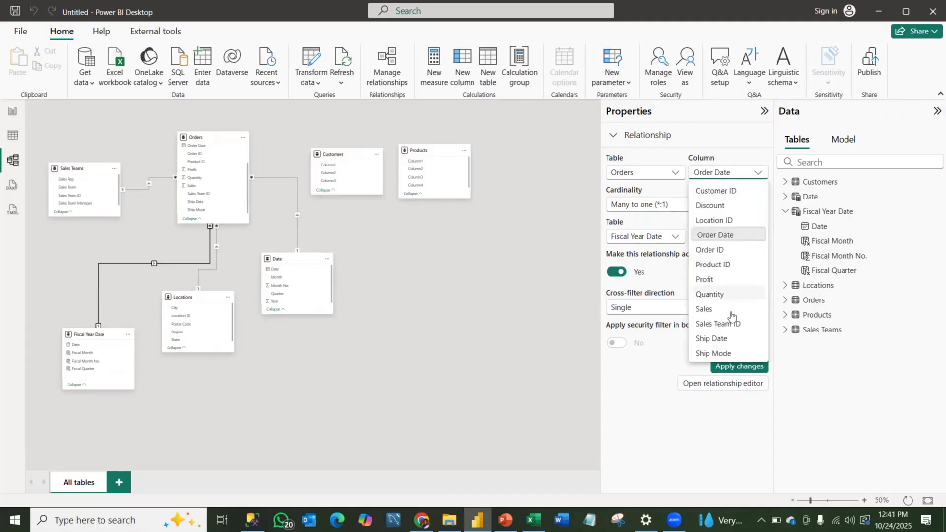
left_click(720, 340)
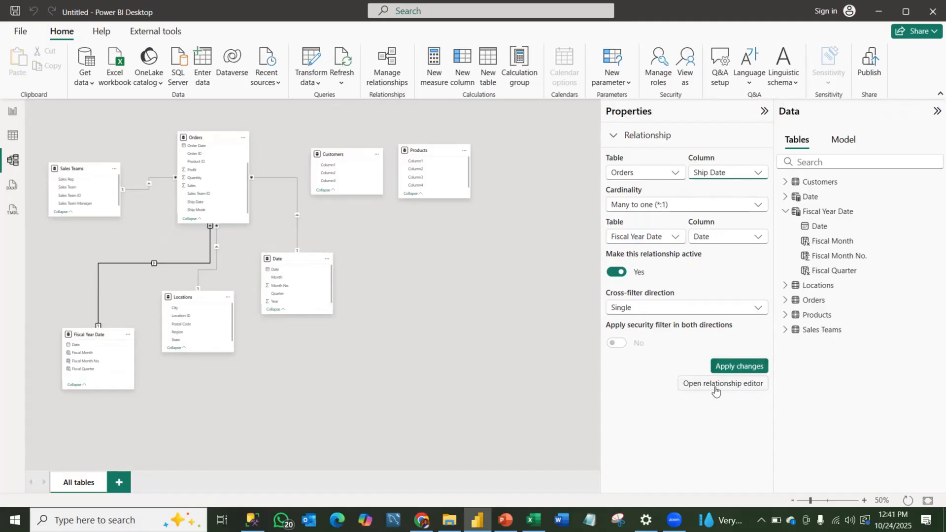
left_click(736, 371)
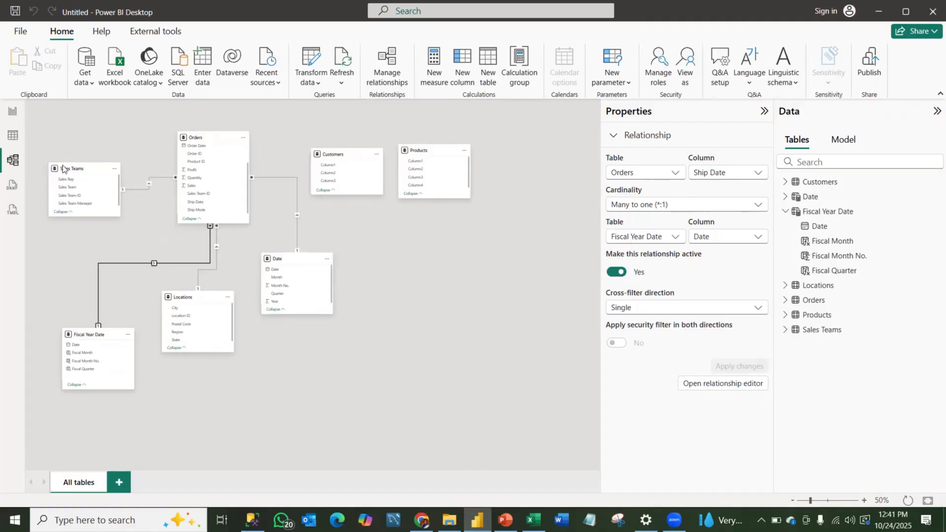
Add Sales from Orders to the Fiscal Month table on the report page and trim the table's height to fit its rows
left_click(13, 110)
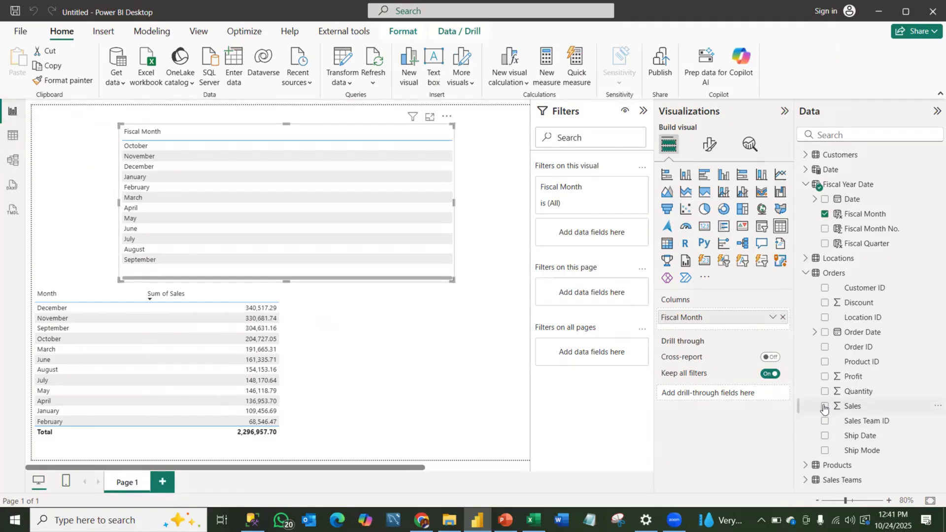
left_click(824, 407)
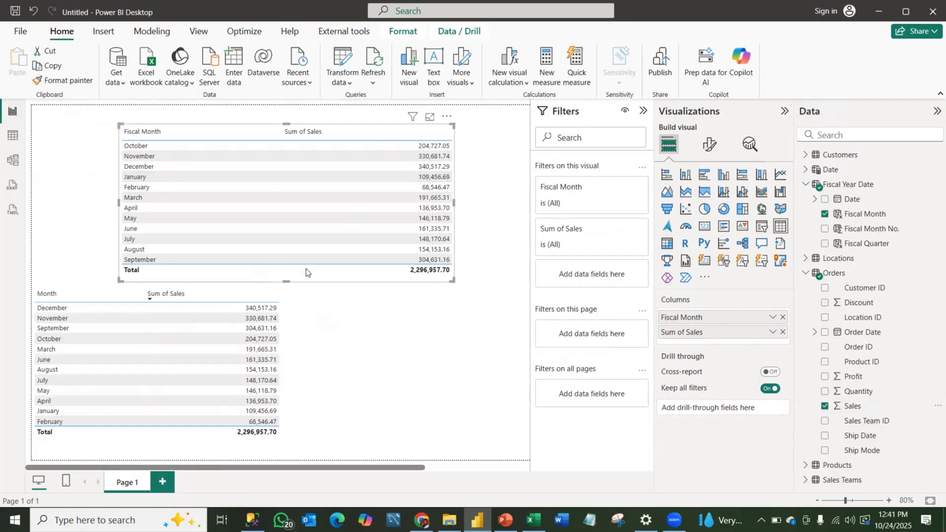
left_click_drag(287, 280, 287, 276)
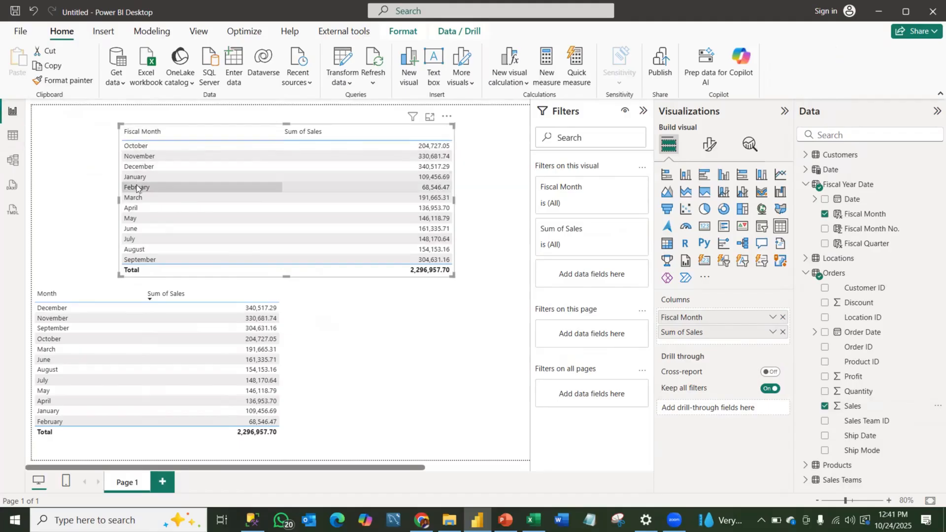
left_click(140, 135)
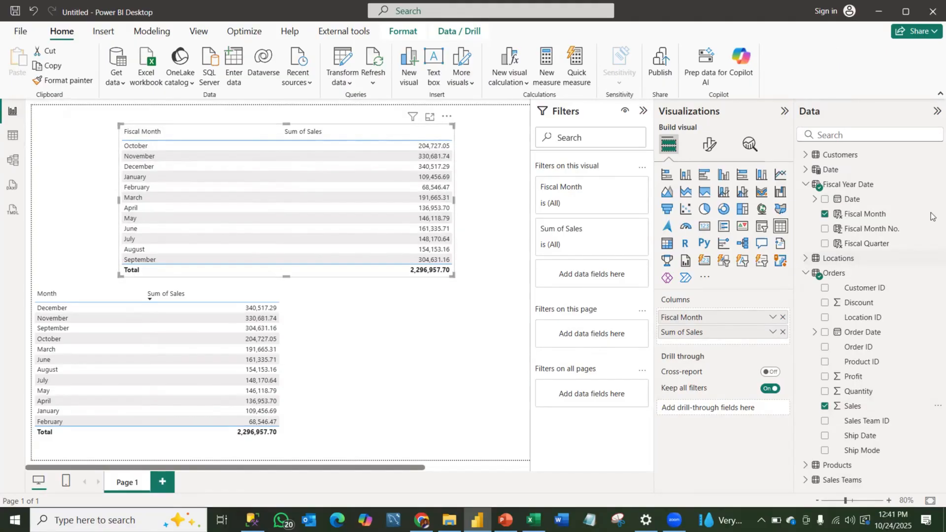
Add Fiscal Quarter to the fiscal month sales table
left_click(825, 244)
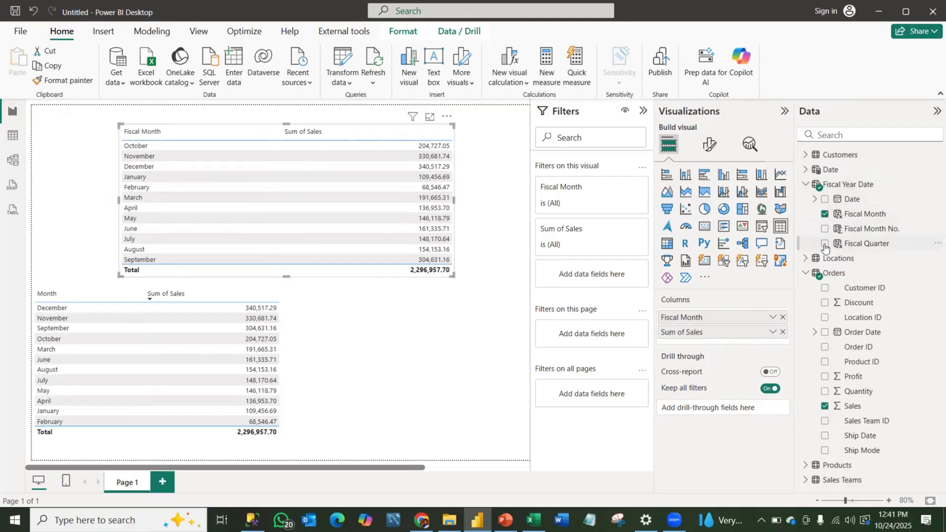